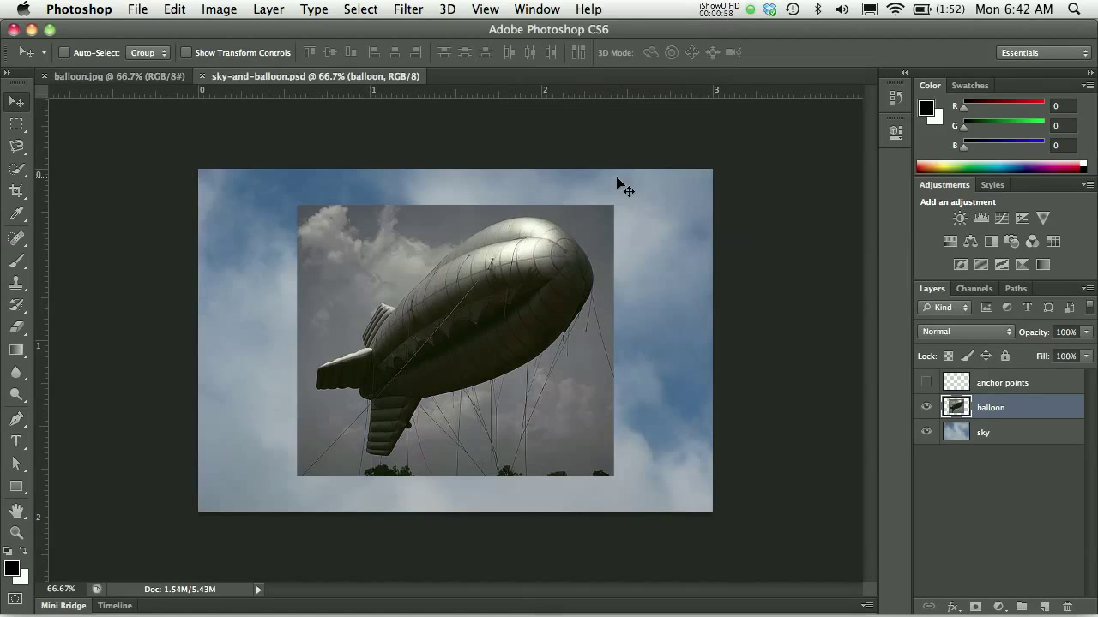
# Step: Compare balloon.jpg with sky-and-balloon.psd, hiding and showing the balloon layer to examine the sky beneath it
pyautogui.click(148, 79)
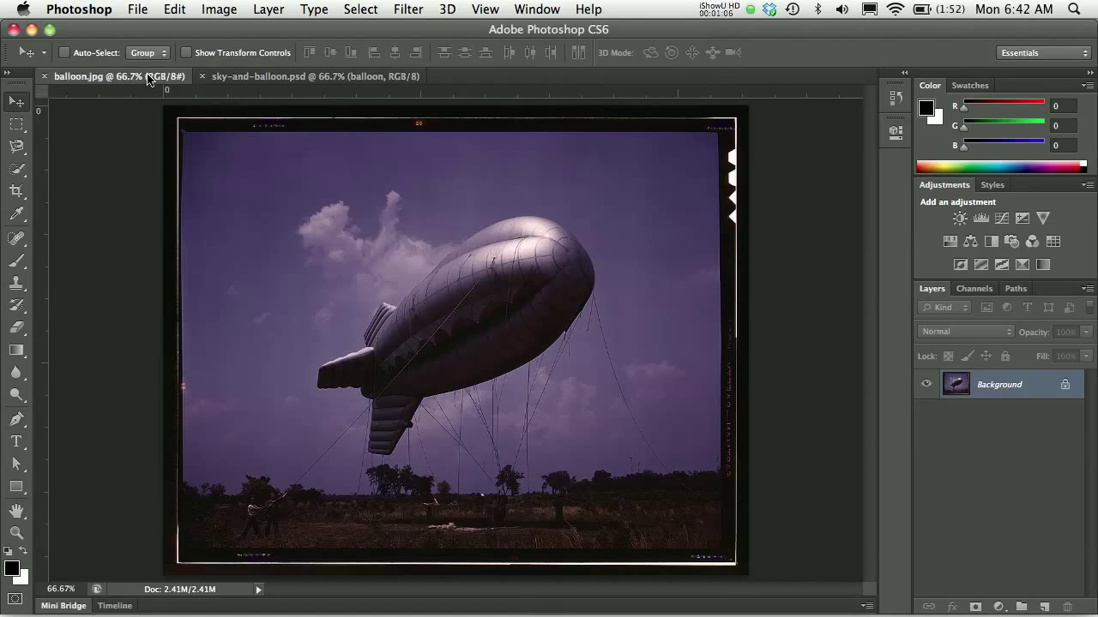
pyautogui.click(260, 79)
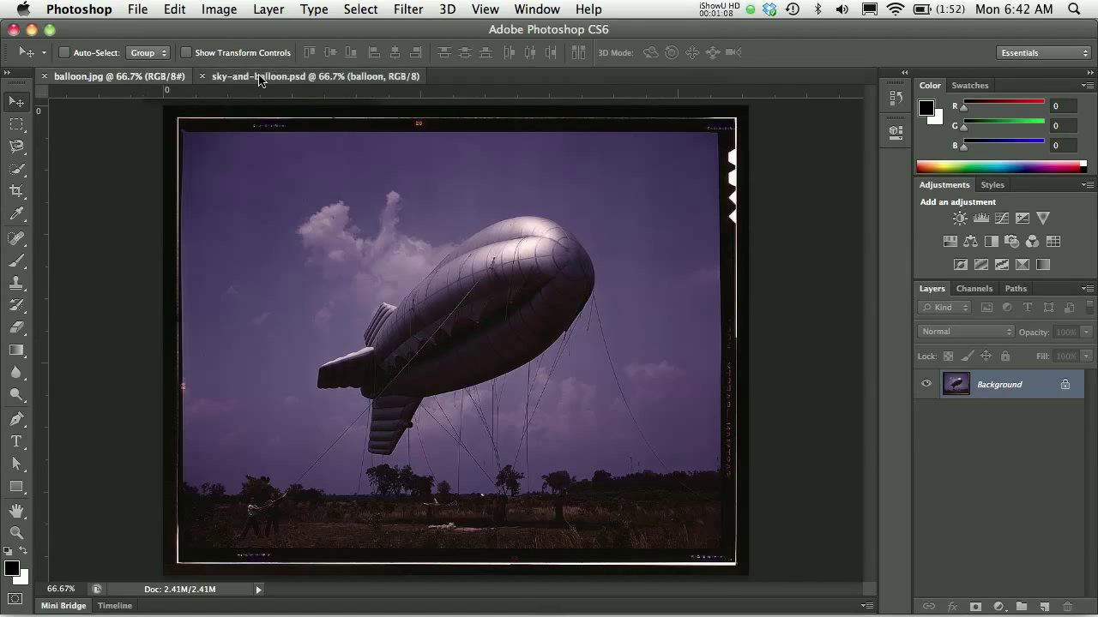
pyautogui.click(924, 409)
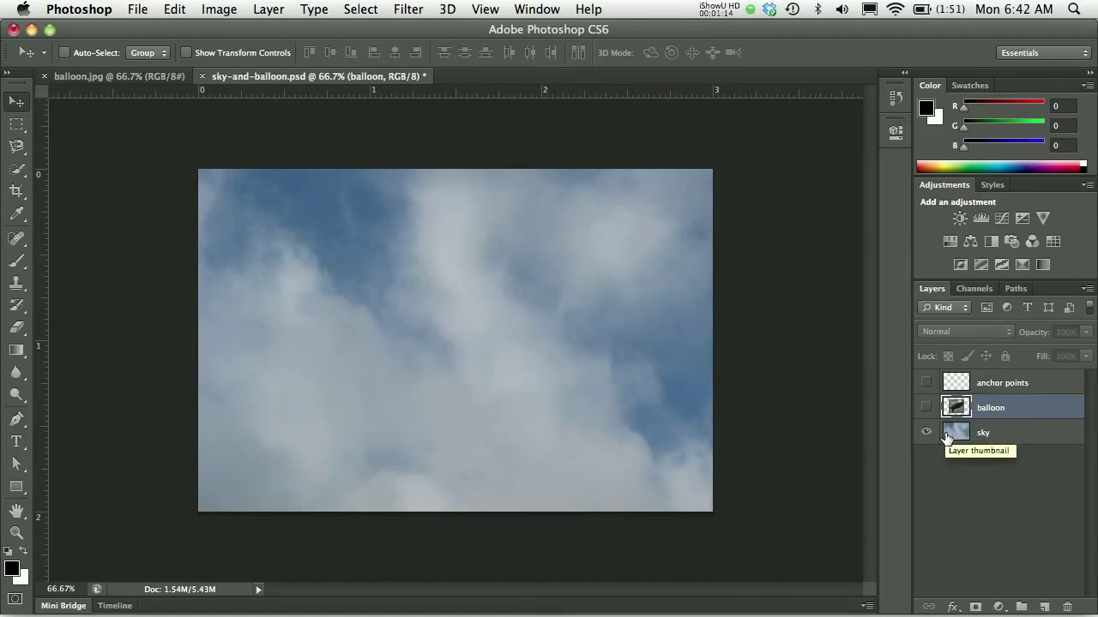
pyautogui.click(924, 408)
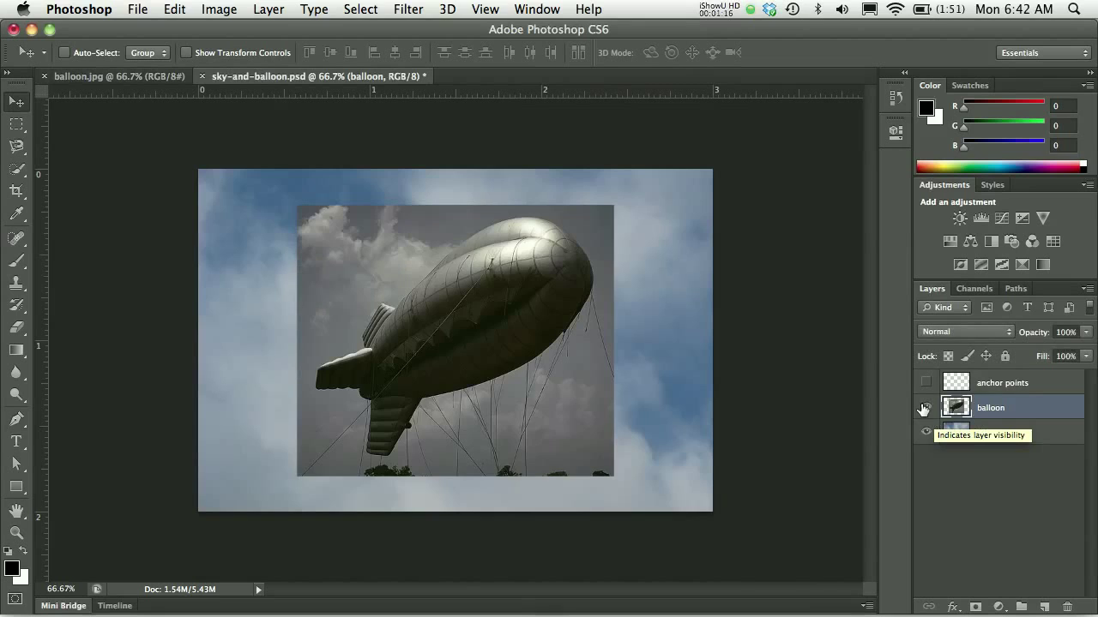
# Step: Draw a rectangular marquee around the airship in balloon.jpg and return to sky-and-balloon.psd
pyautogui.click(147, 75)
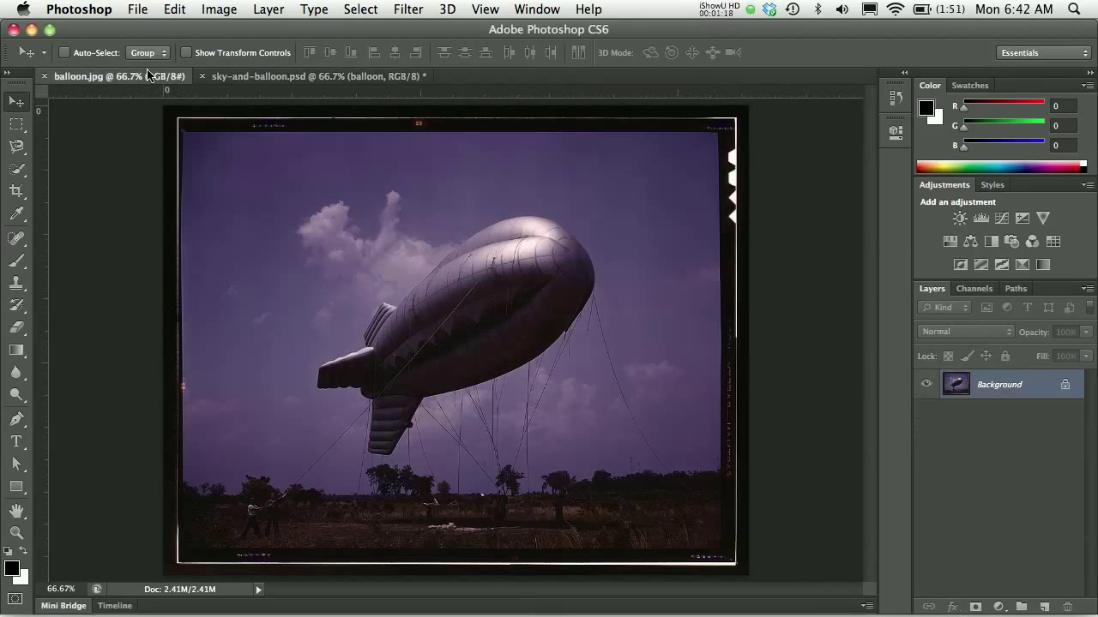
pyautogui.click(17, 124)
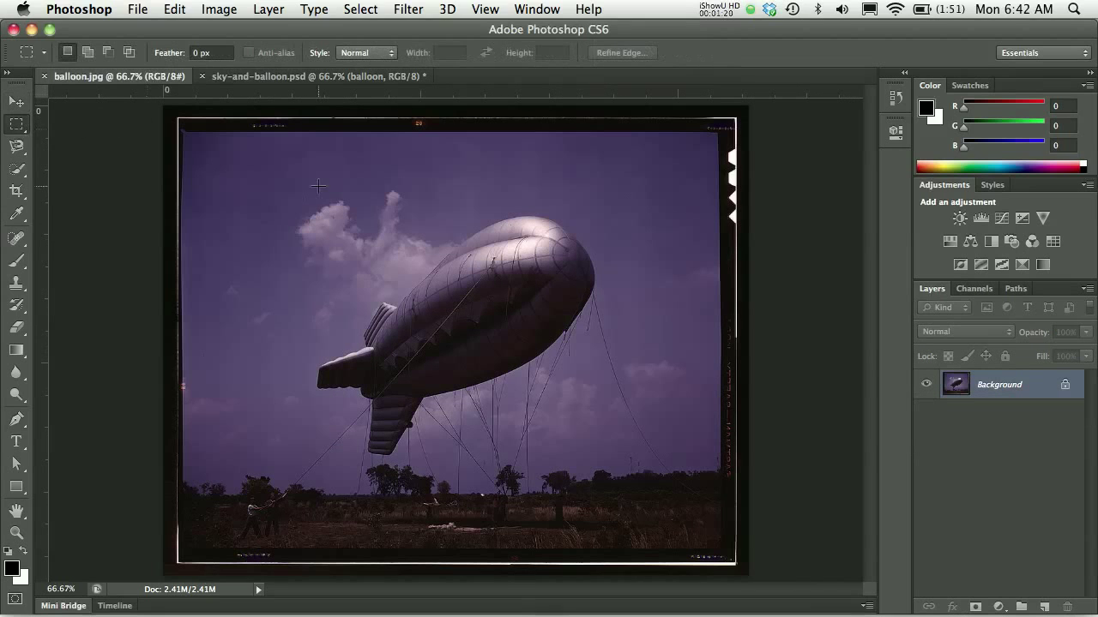
pyautogui.moveTo(311, 200); pyautogui.dragTo(620, 476)
pyautogui.click(283, 78)
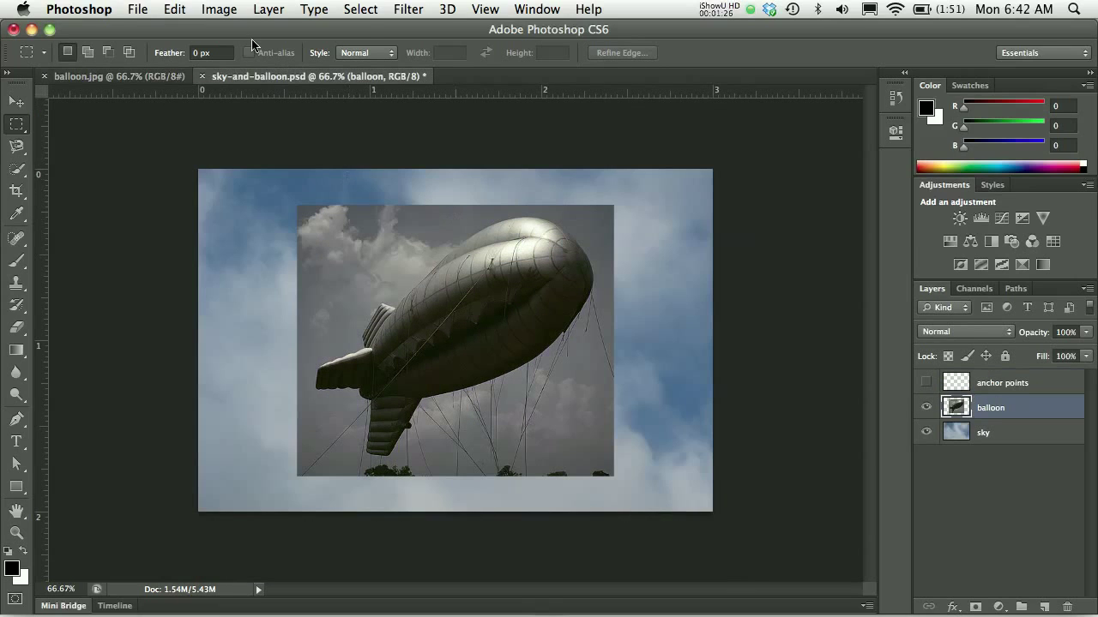
pyautogui.click(228, 11)
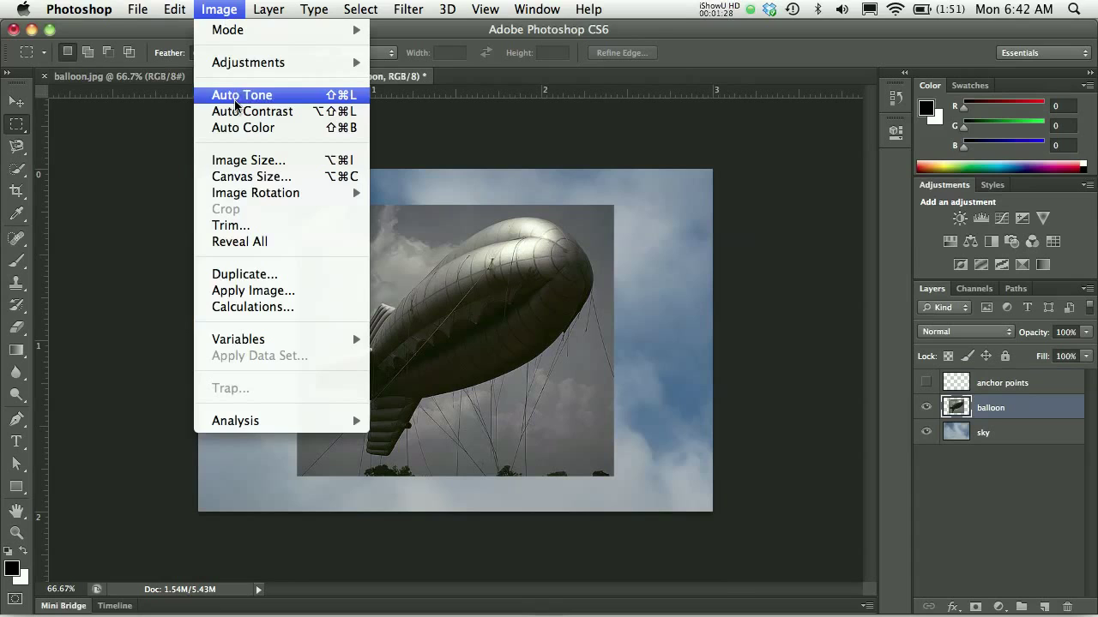
pyautogui.click(241, 127)
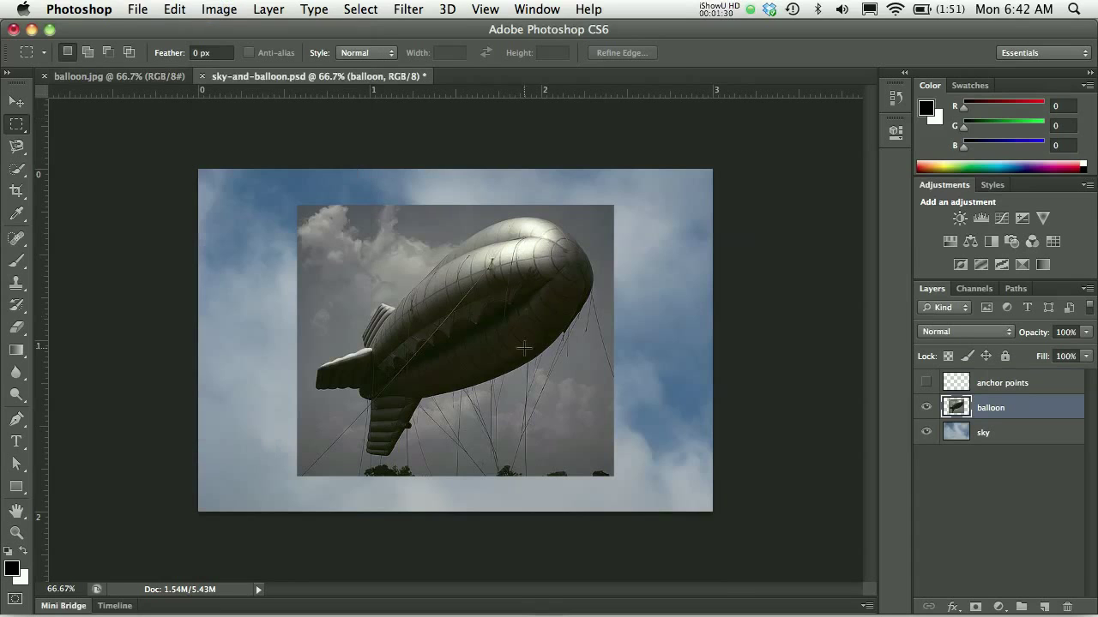
# Step: Close balloon.jpg, keeping sky-and-balloon.psd open
pyautogui.click(163, 75)
pyautogui.click(223, 77)
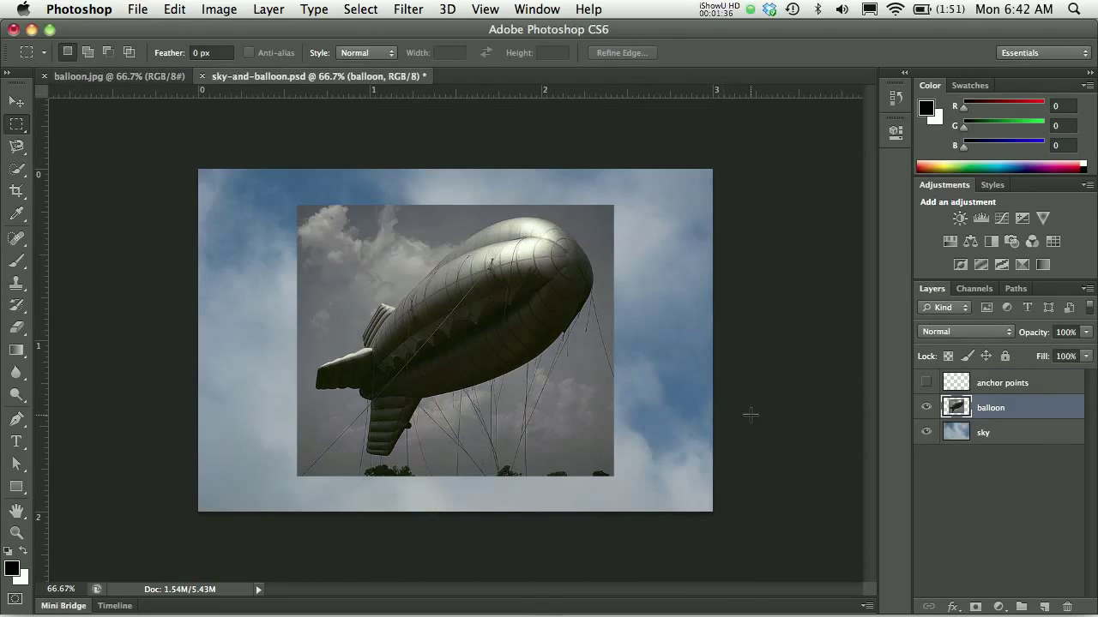
pyautogui.click(44, 77)
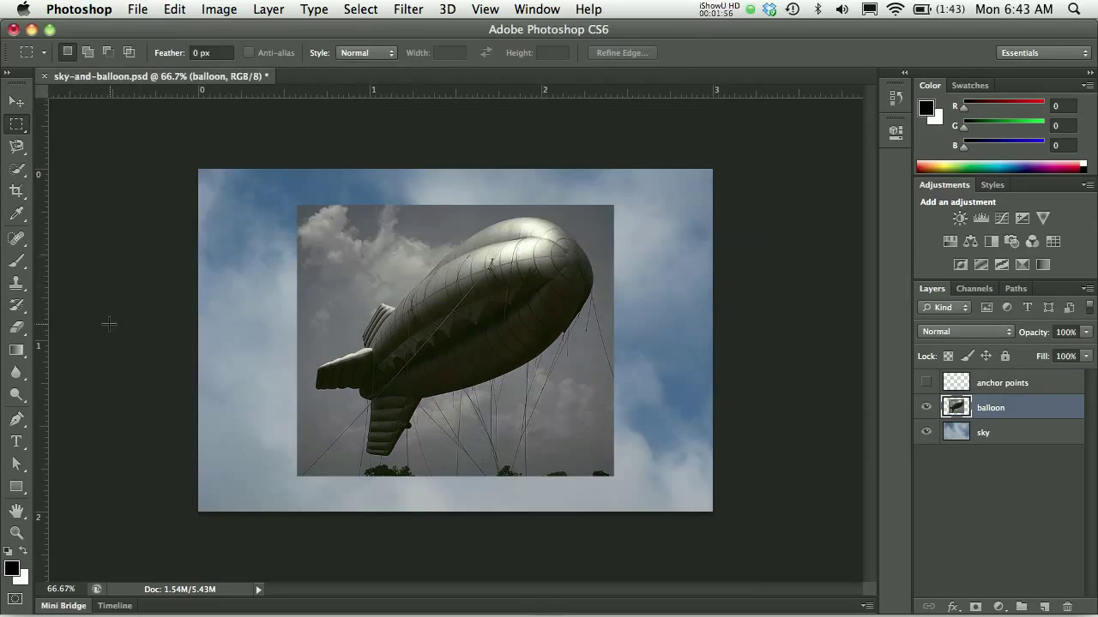
# Step: Place a trial Pen tool anchor point with long direction handles on the sky beside the airship and discard it
pyautogui.click(17, 419)
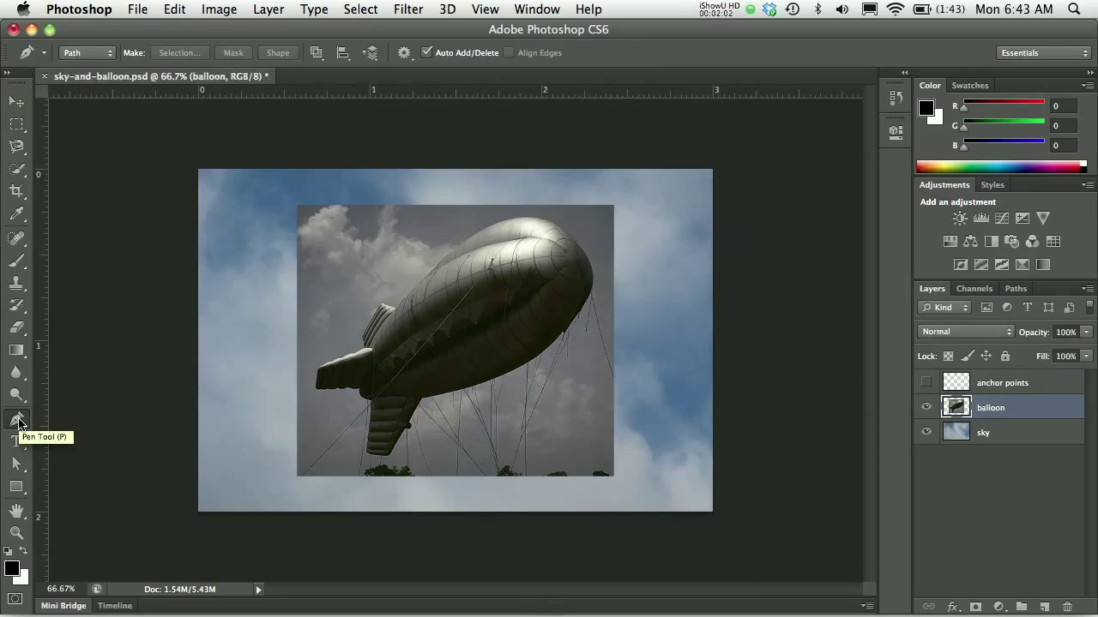
pyautogui.click(18, 422)
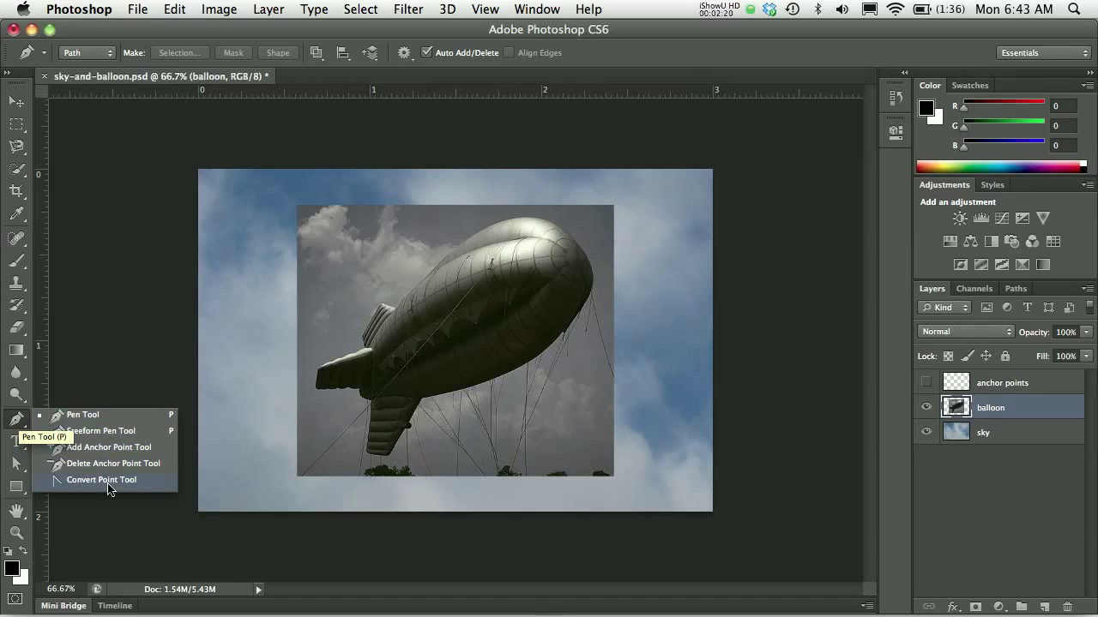
pyautogui.click(105, 420)
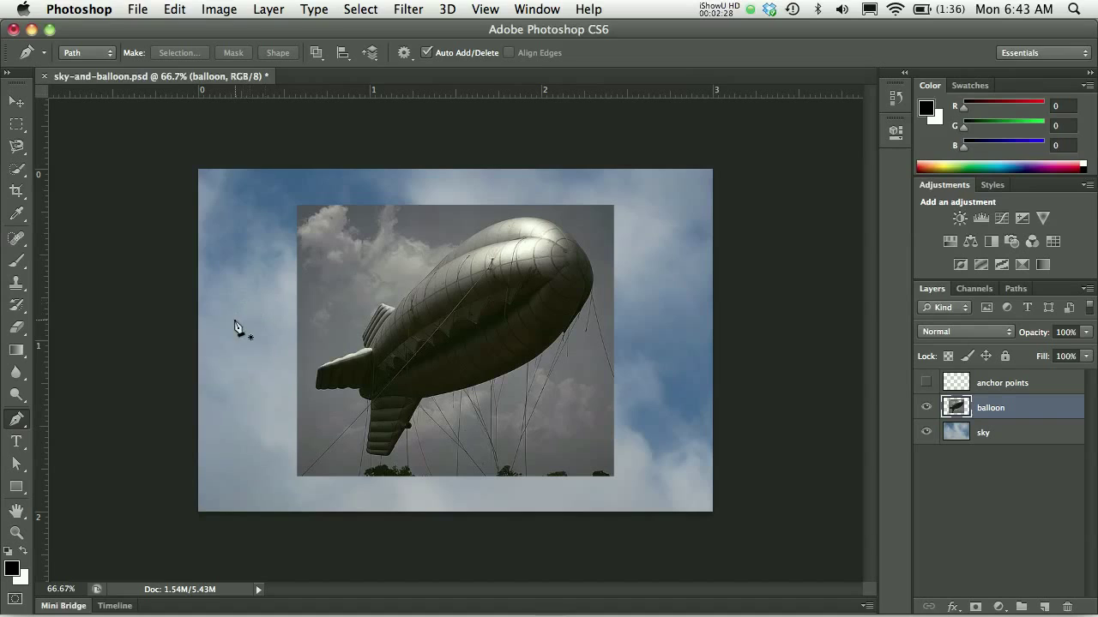
pyautogui.moveTo(234, 326); pyautogui.dragTo(405, 262)
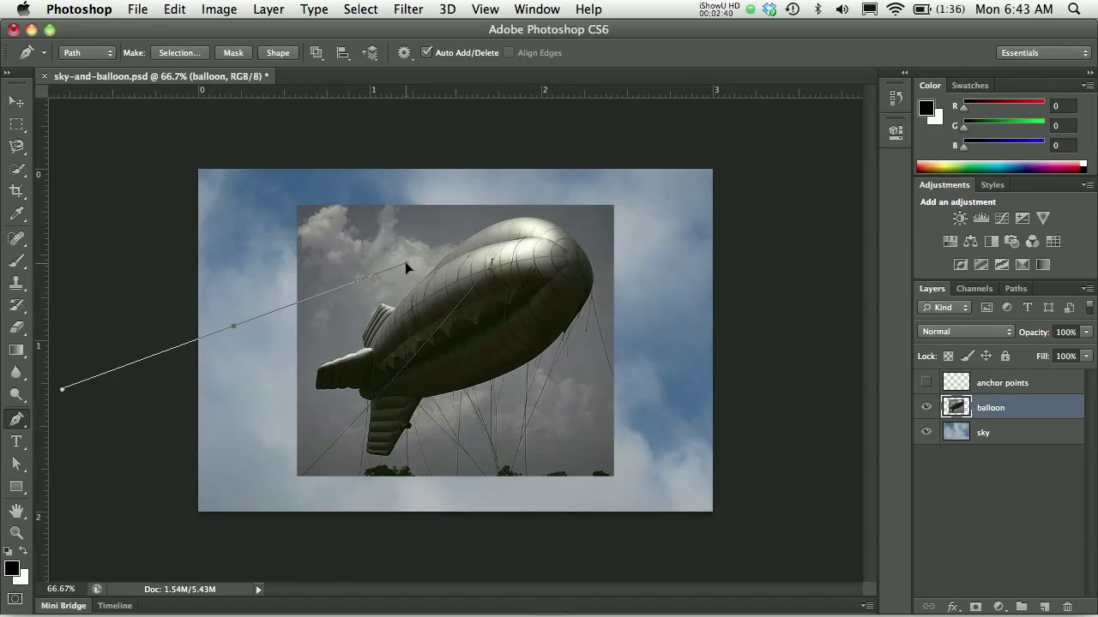
pyautogui.press('Escape')
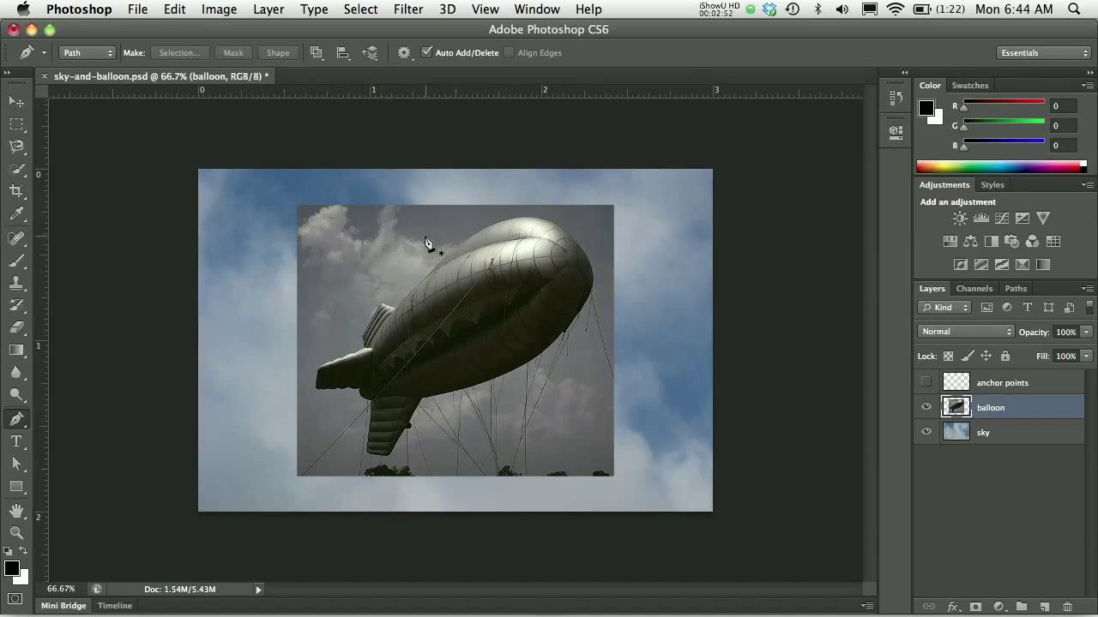
# Step: Outline the airship freehand with the Lasso tool and discard the selection
pyautogui.click(13, 146)
pyautogui.rightClick(13, 146)
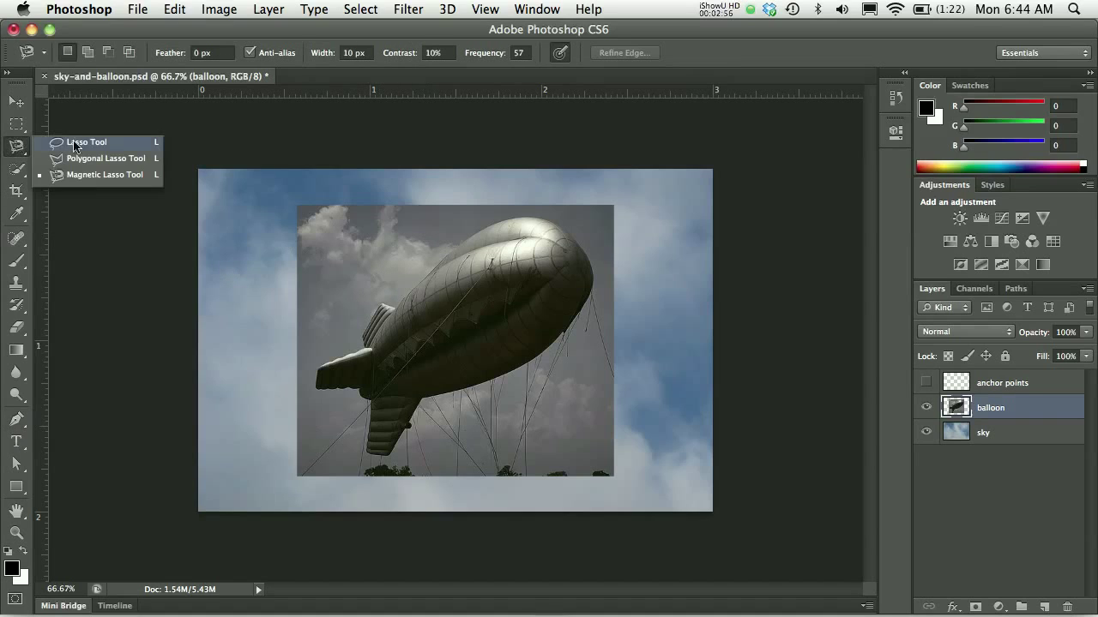
pyautogui.click(77, 146)
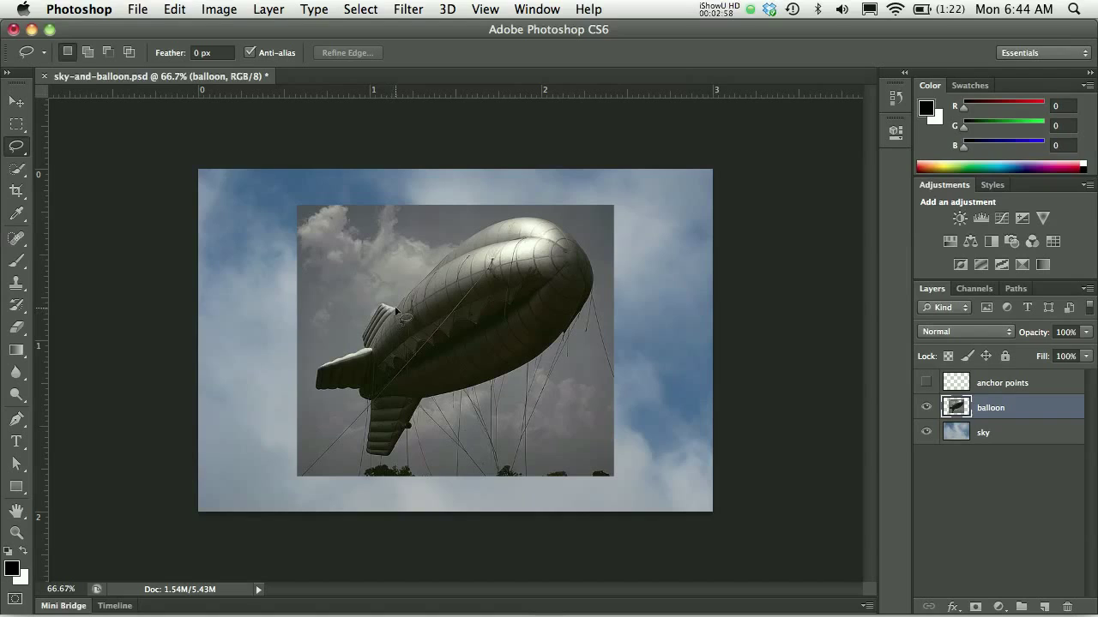
pyautogui.moveTo(501, 224)
pyautogui.mouseDown()
pyautogui.moveTo(552, 224)
pyautogui.moveTo(574, 252)
pyautogui.moveTo(581, 289)
pyautogui.moveTo(566, 331)
pyautogui.moveTo(513, 365)
pyautogui.moveTo(419, 393)
pyautogui.moveTo(384, 460)
pyautogui.moveTo(362, 385)
pyautogui.moveTo(321, 394)
pyautogui.moveTo(310, 375)
pyautogui.moveTo(373, 343)
pyautogui.moveTo(372, 318)
pyautogui.moveTo(399, 310)
pyautogui.mouseUp()
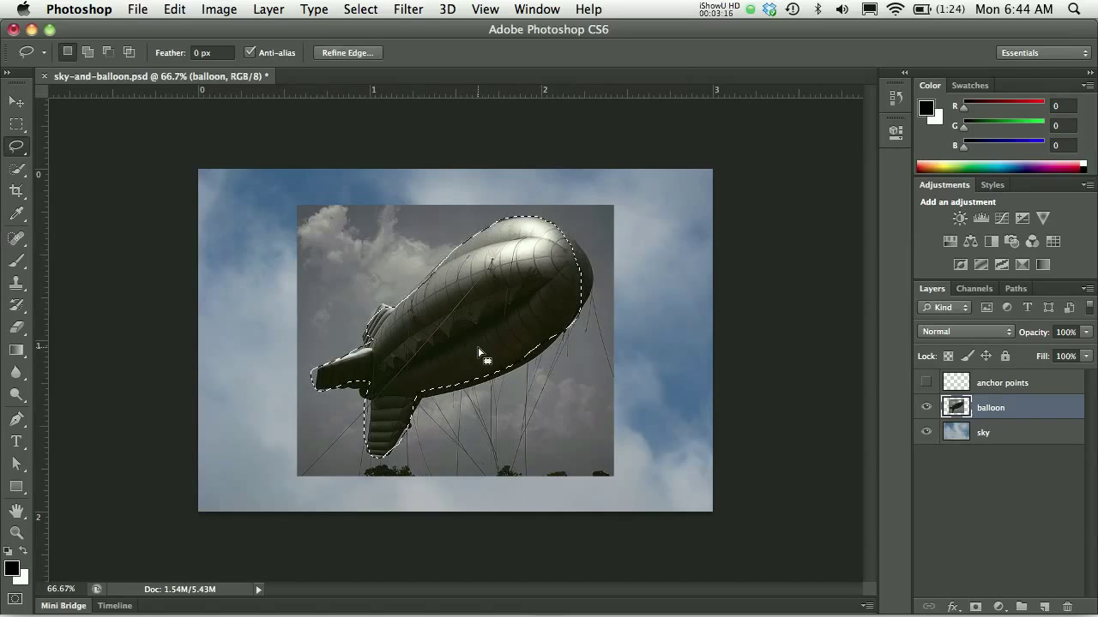
pyautogui.click(96, 183)
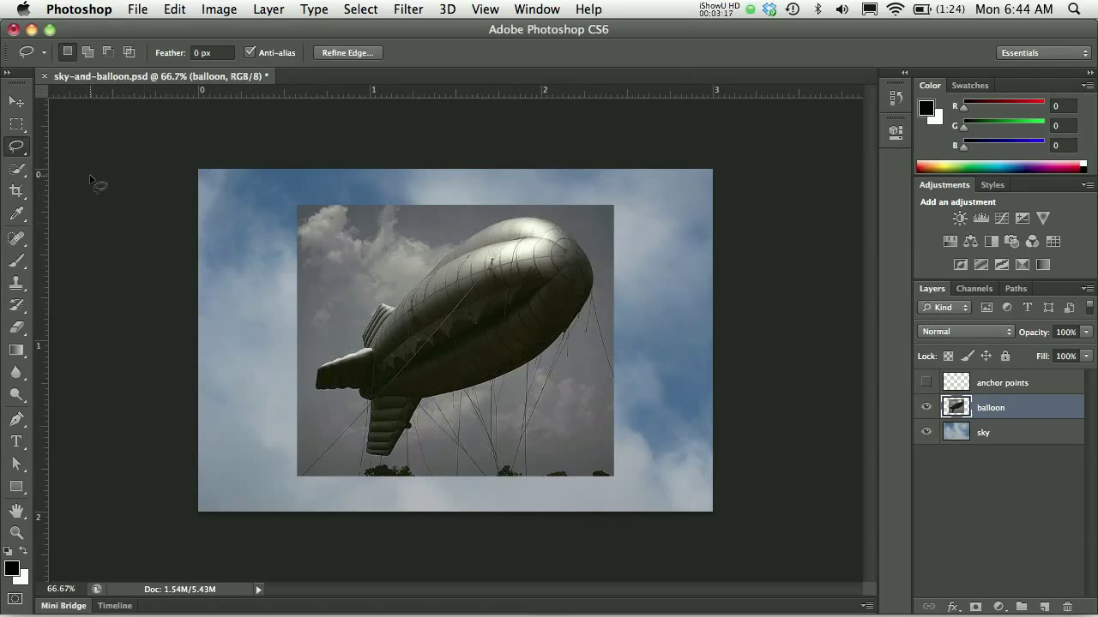
# Step: Select the airship by tracing its whole outline with the Magnetic Lasso tool
pyautogui.click(15, 151)
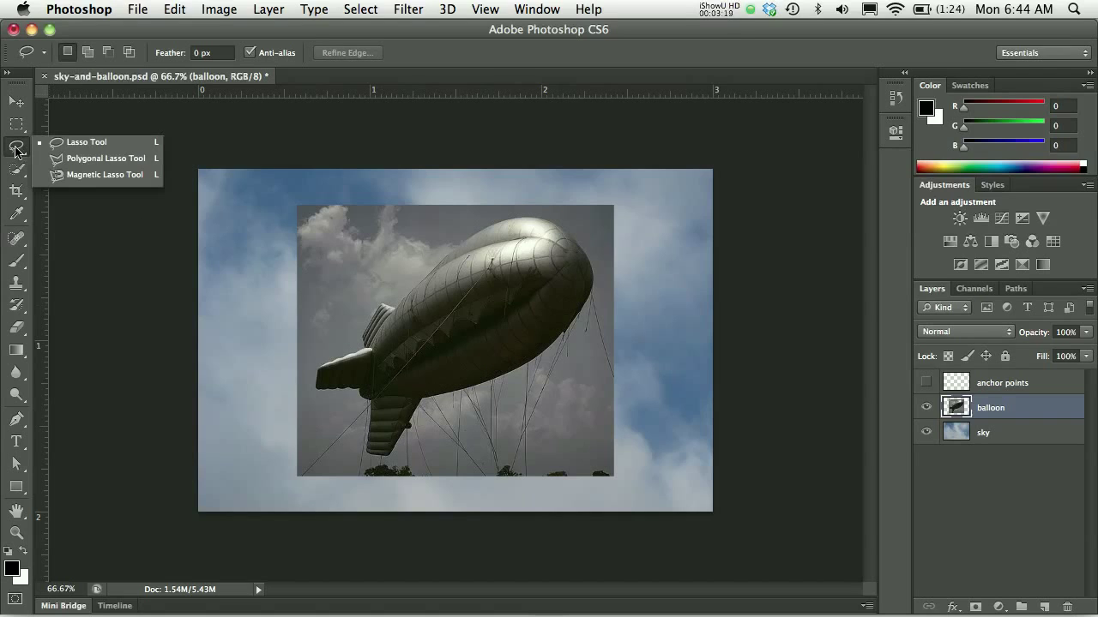
pyautogui.click(86, 175)
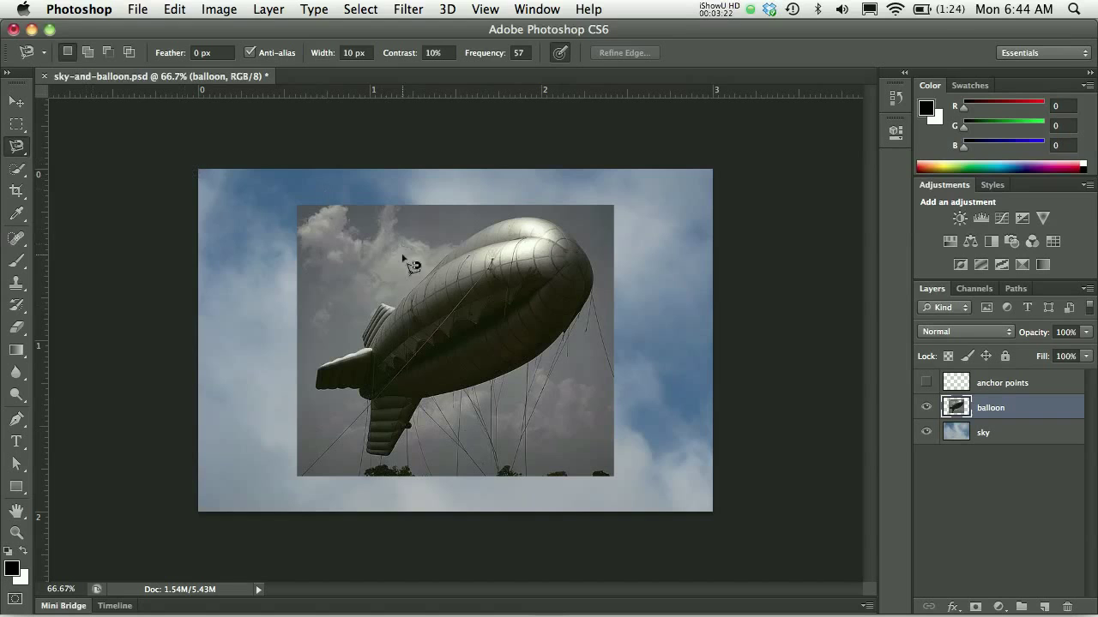
pyautogui.scroll(1, 410, 307)
pyautogui.click(389, 310)
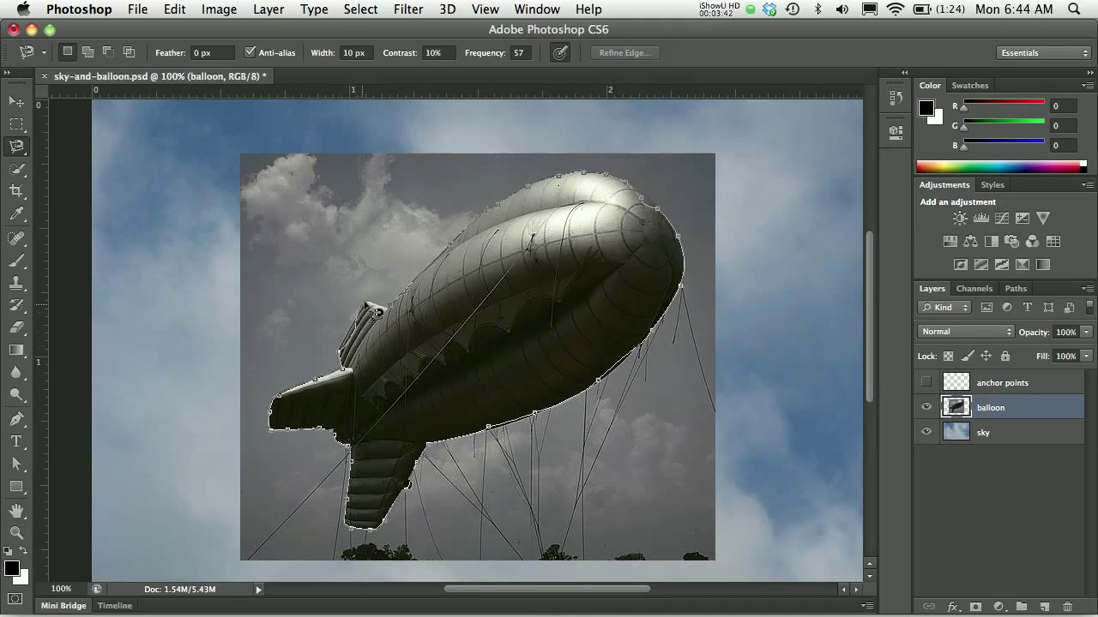
pyautogui.click(404, 317)
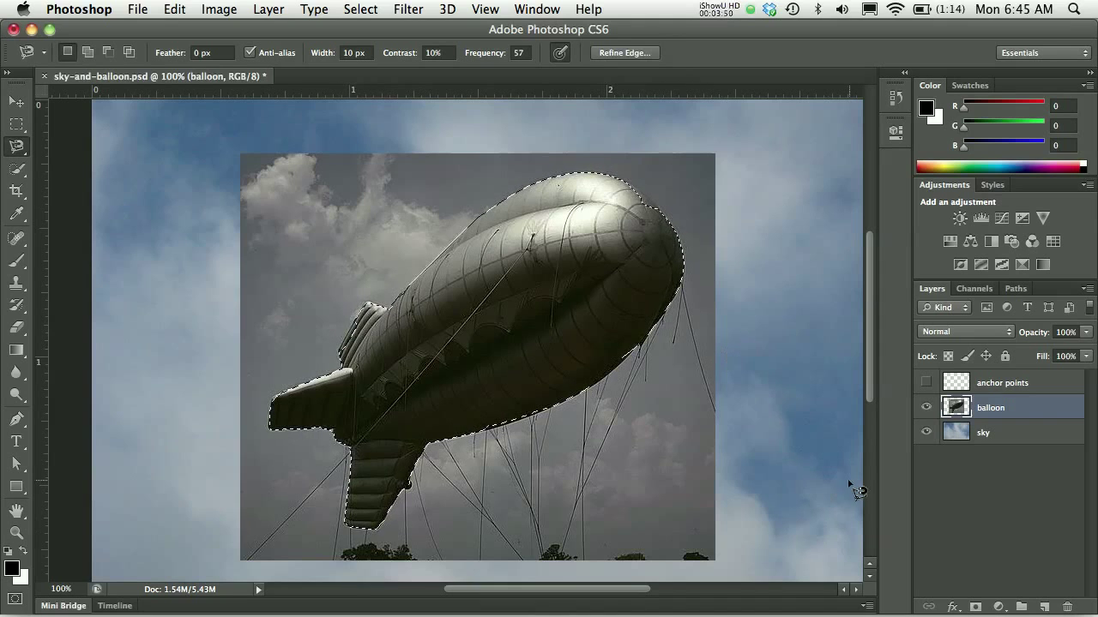
# Step: Mask the balloon layer with the airship selection, and delete that layer mask without applying it
pyautogui.click(975, 608)
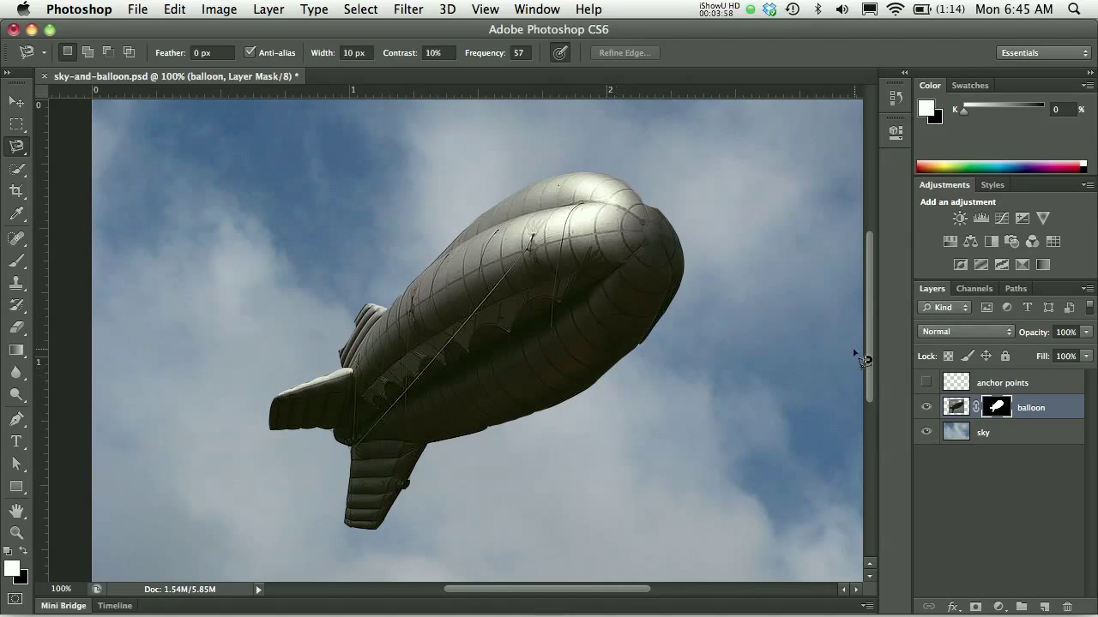
pyautogui.moveTo(1007, 411); pyautogui.dragTo(1068, 605)
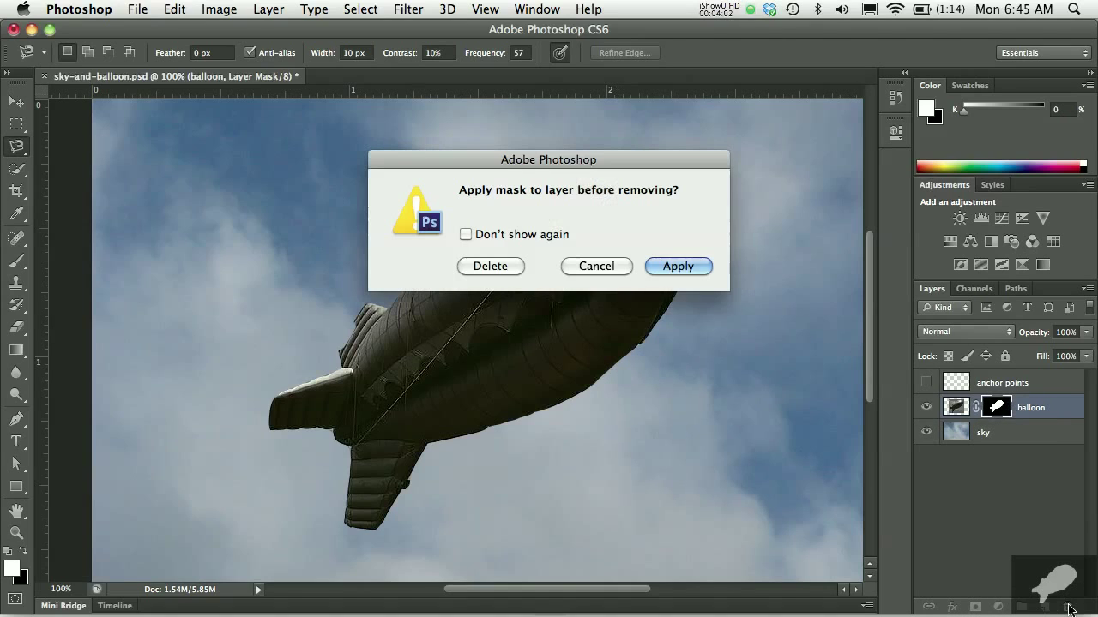
pyautogui.click(490, 266)
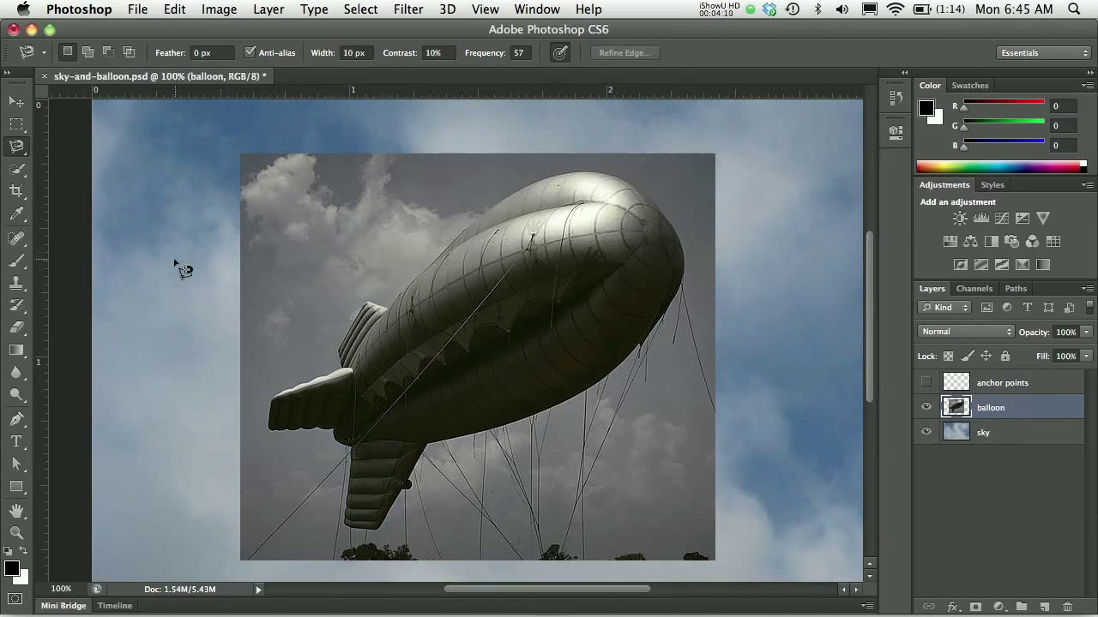
# Step: Activate the Pen tool with its drawing mode set to Path
pyautogui.click(15, 422)
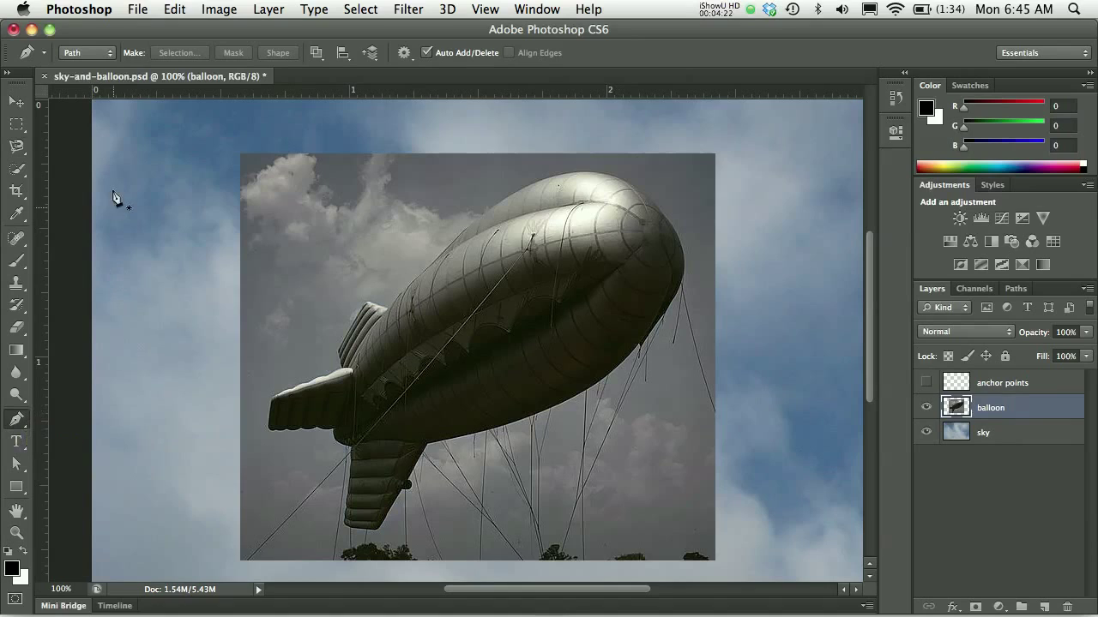
pyautogui.click(106, 52)
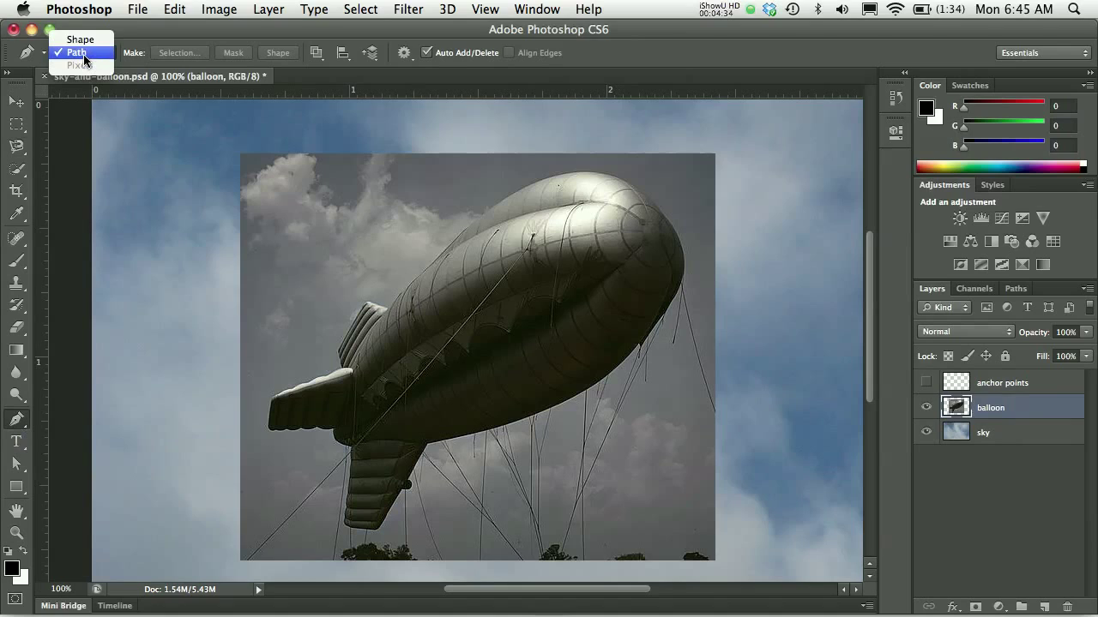
pyautogui.click(84, 53)
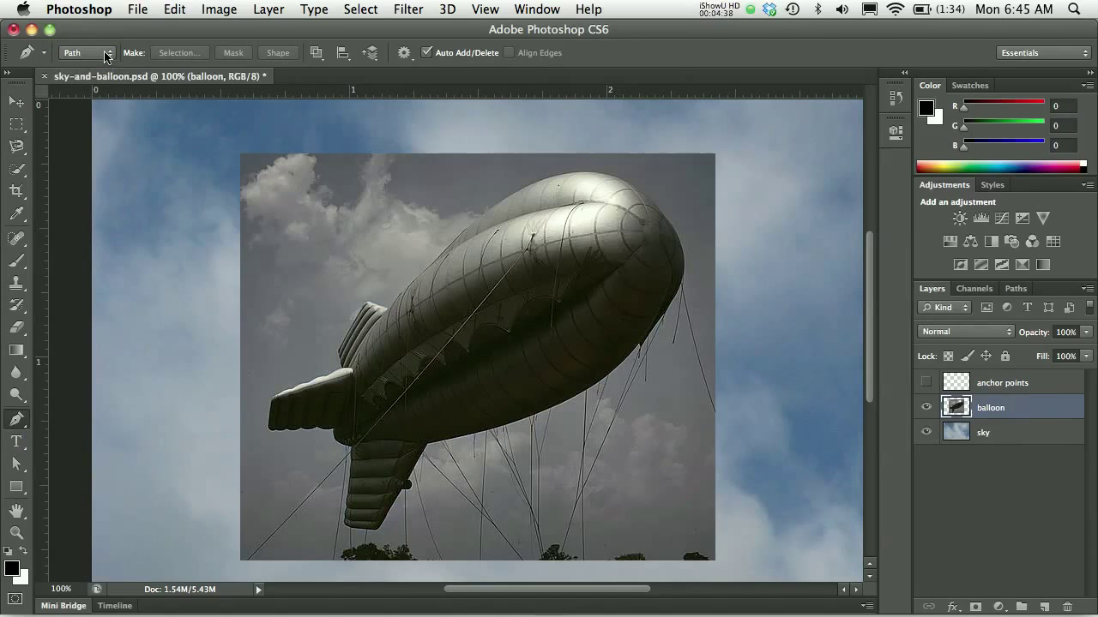
pyautogui.click(108, 55)
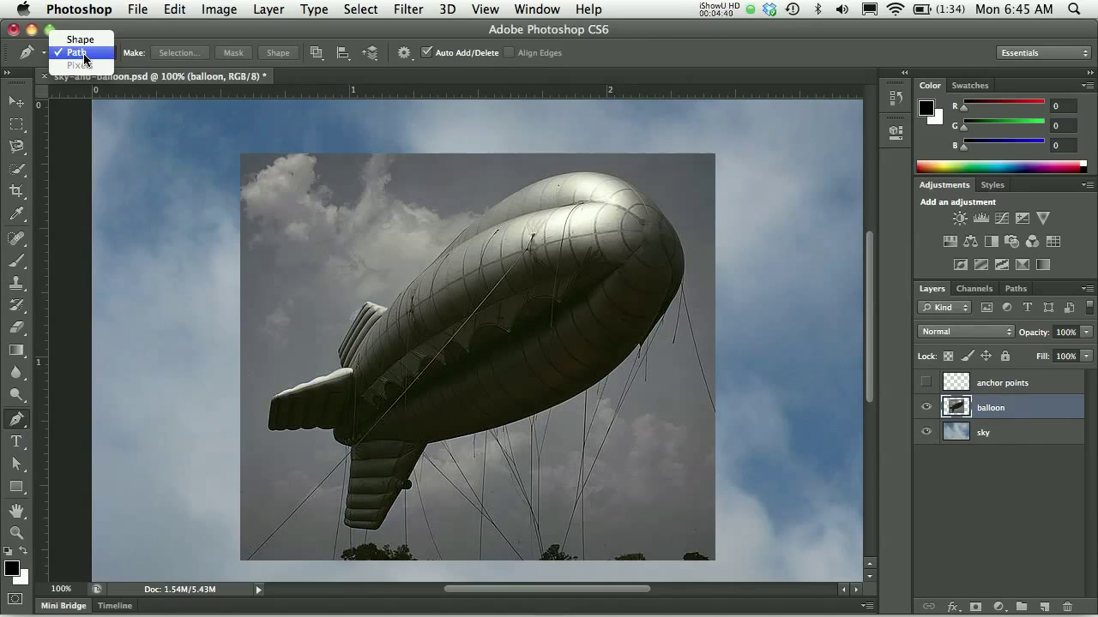
pyautogui.click(85, 60)
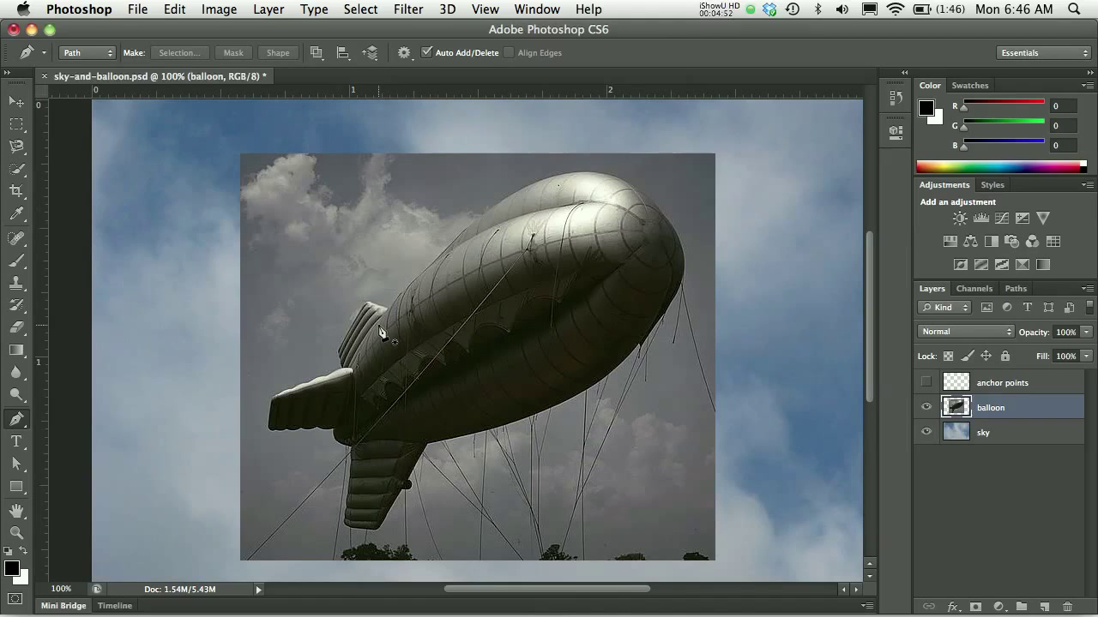
# Step: Show the anchor points layer over the airship and magnify the tail fins to 300%
pyautogui.click(927, 384)
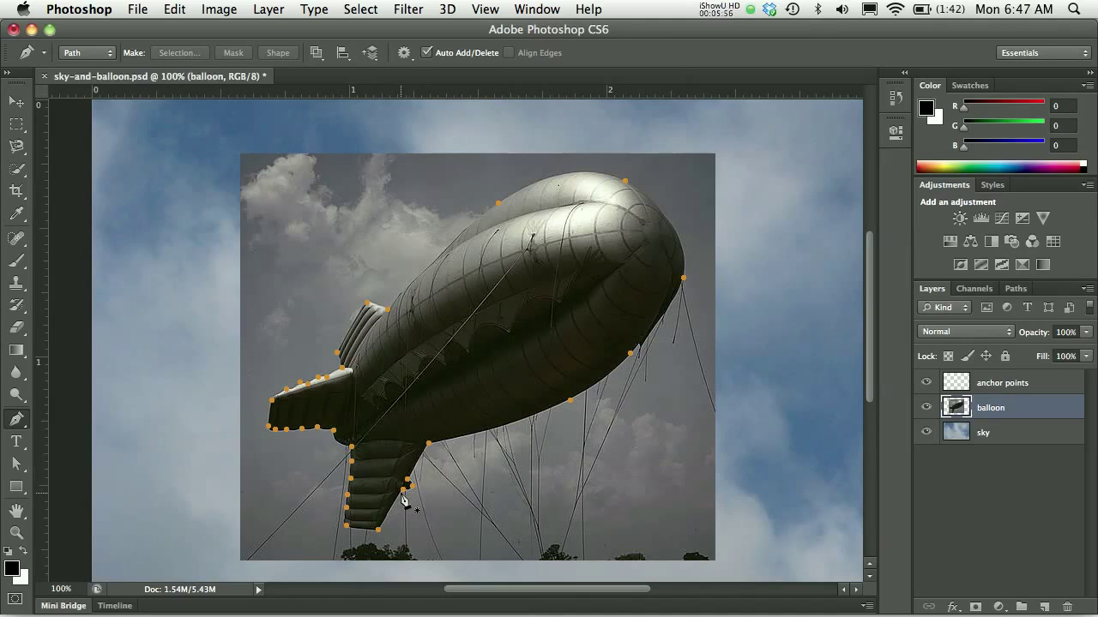
pyautogui.keyDown('super'); pyautogui.click(353, 528); pyautogui.keyUp('super')
pyautogui.keyDown('super'); pyautogui.click(355, 530); pyautogui.keyUp('super')
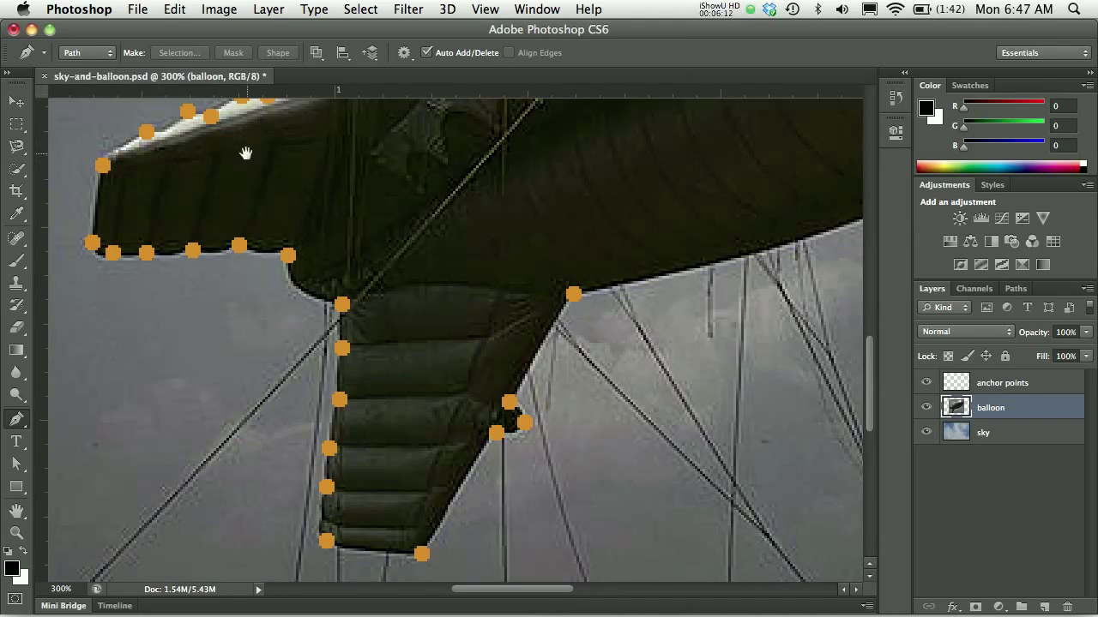
pyautogui.moveTo(245, 146); pyautogui.dragTo(228, 332)
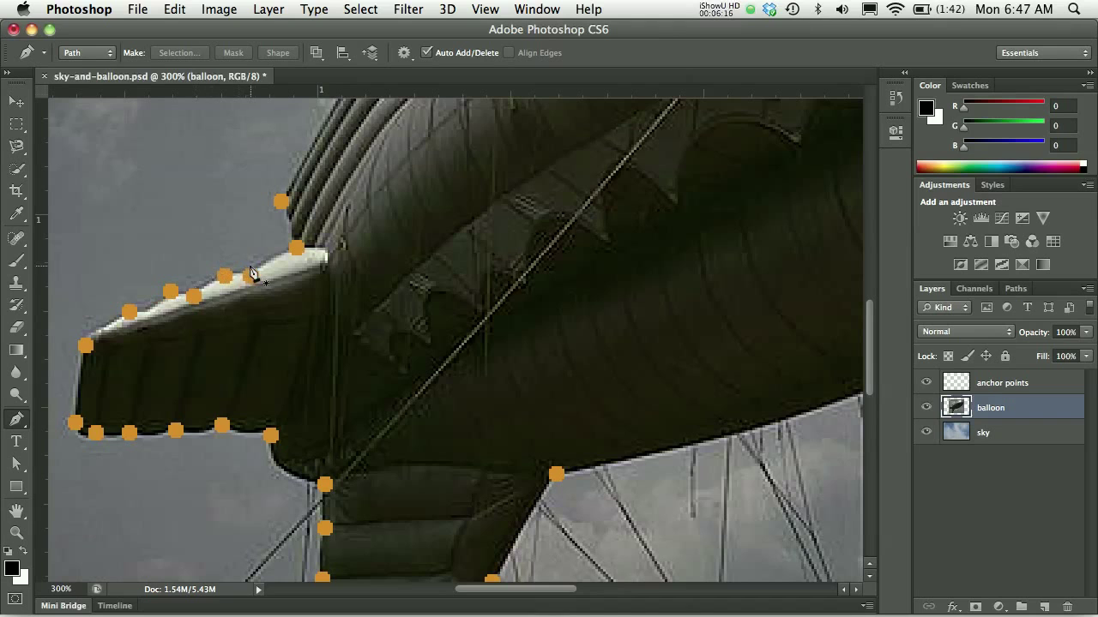
# Step: Draw a closed triangular path with the Pen tool across the upper-left corner of the airship photo
pyautogui.press('super+minus')
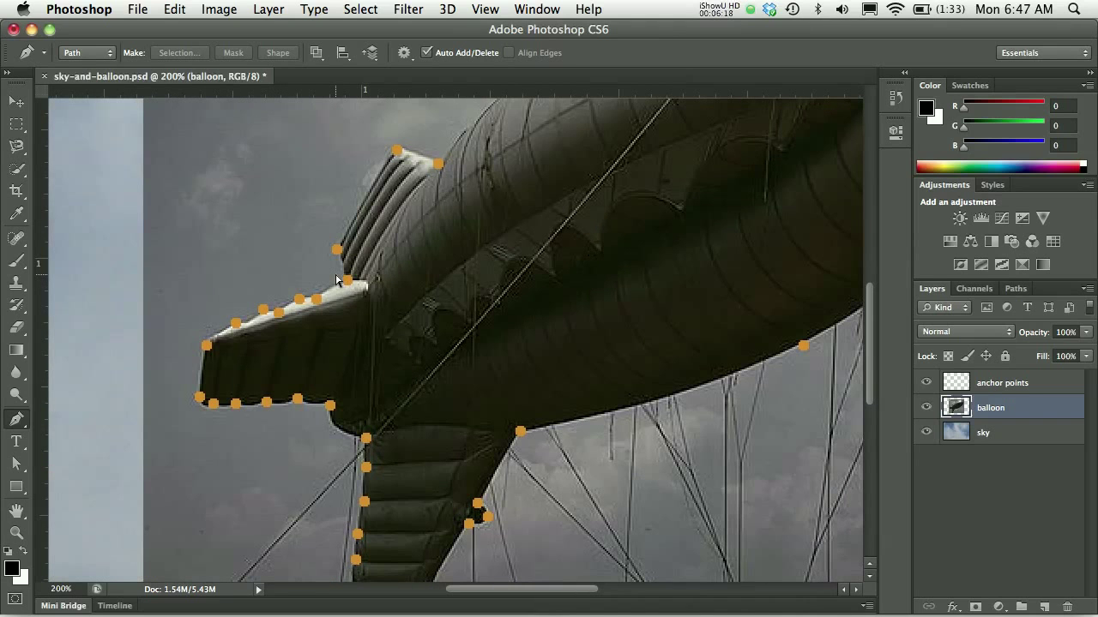
pyautogui.press('super+0')
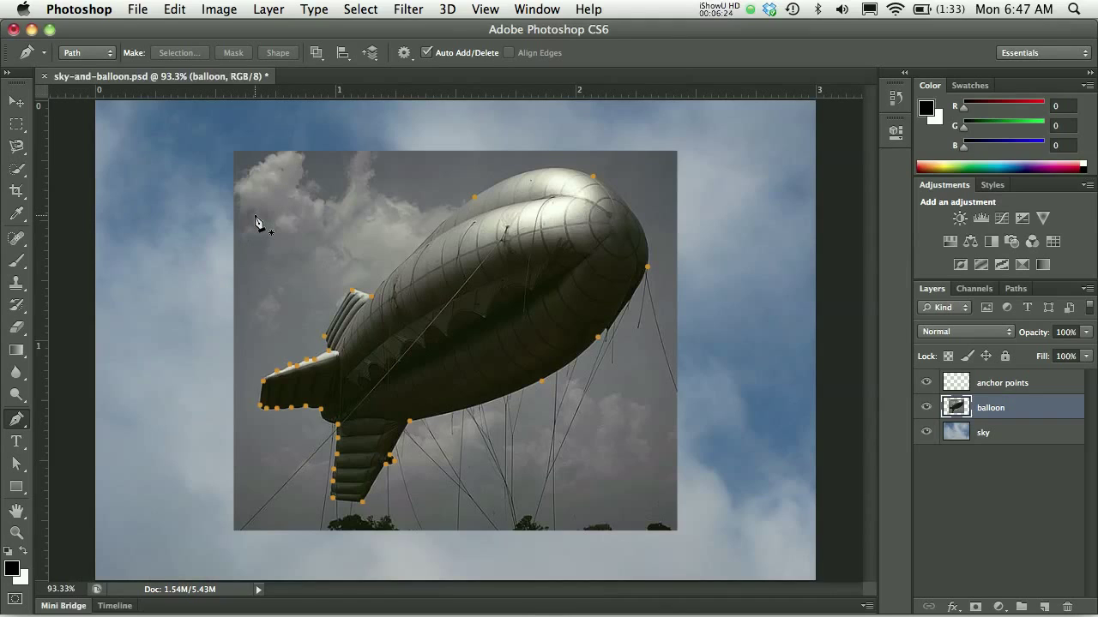
pyautogui.click(235, 154)
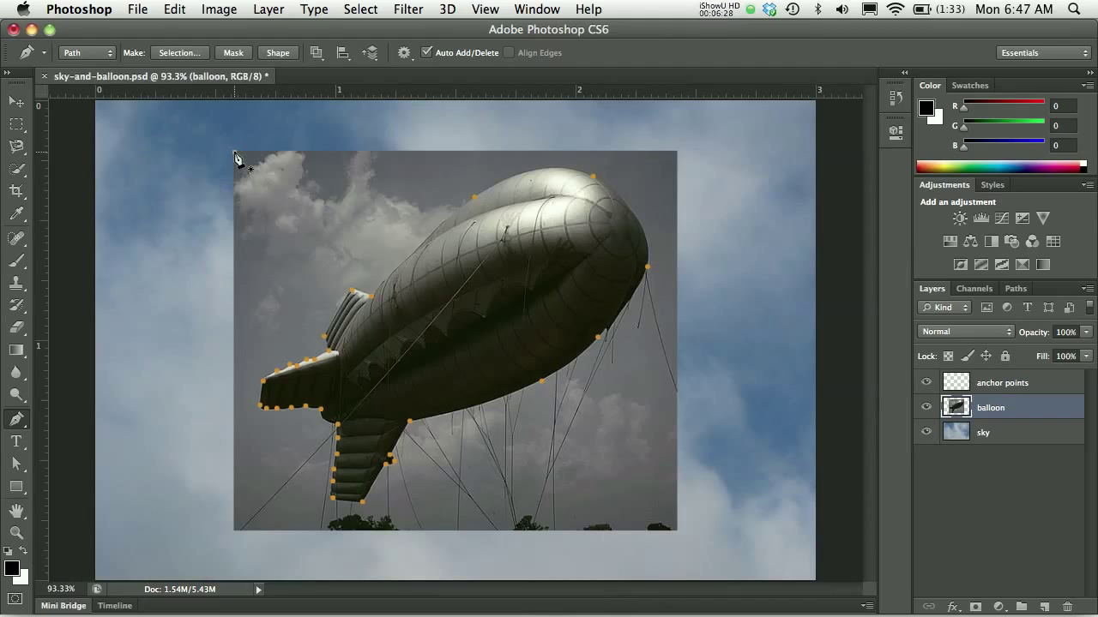
pyautogui.click(343, 153)
pyautogui.click(235, 281)
pyautogui.keyDown('super'); pyautogui.click(243, 214); pyautogui.keyUp('super')
pyautogui.keyDown('super'); pyautogui.click(243, 214); pyautogui.keyUp('super')
pyautogui.moveTo(245, 211); pyautogui.dragTo(253, 284)
pyautogui.press('super+z')
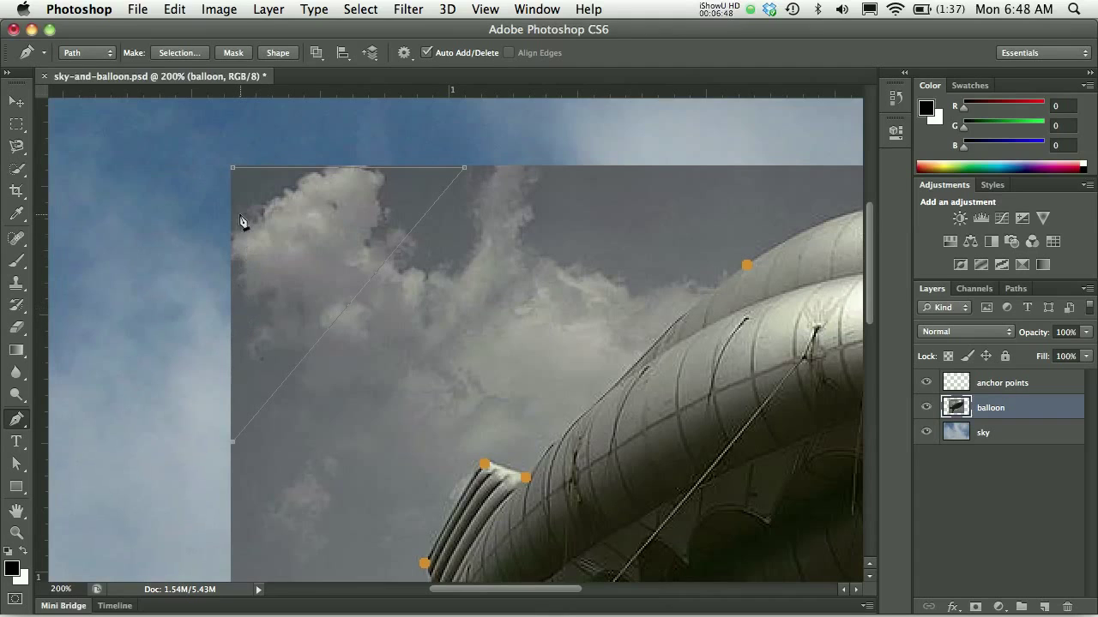
pyautogui.click(233, 171)
# Step: Save the work path under the name triangle
pyautogui.click(1017, 289)
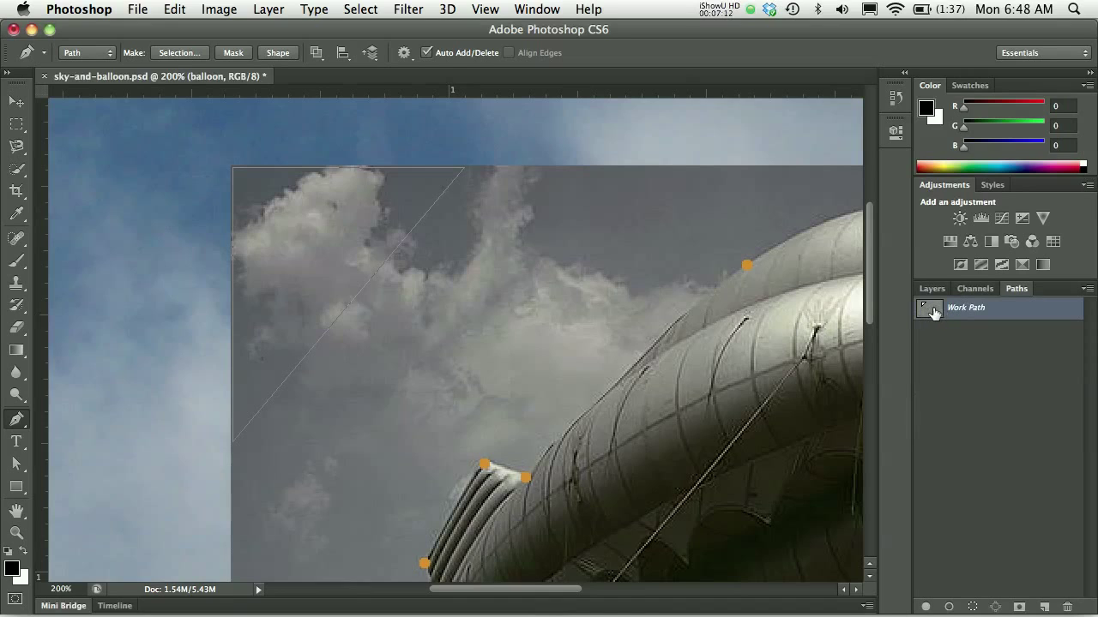
pyautogui.doubleClick(963, 310)
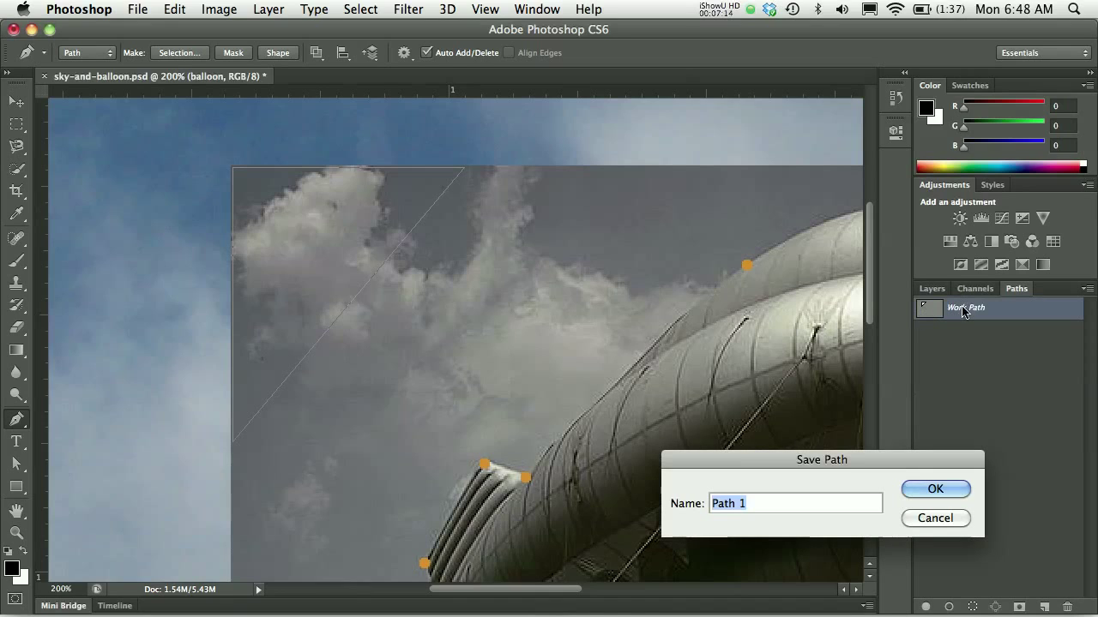
pyautogui.write('triangle')
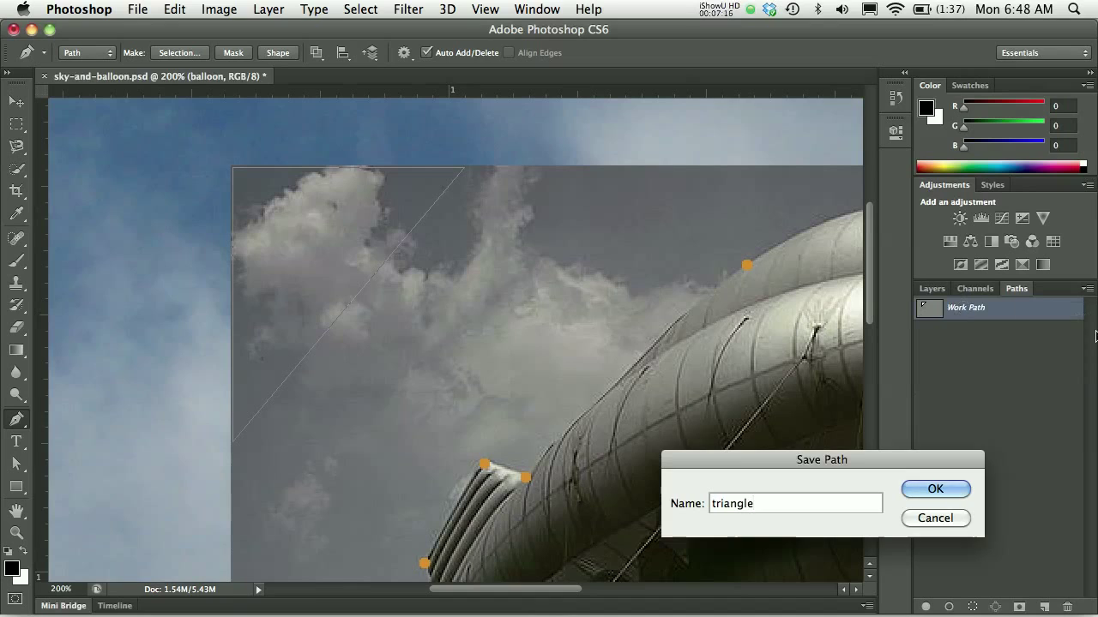
pyautogui.click(943, 492)
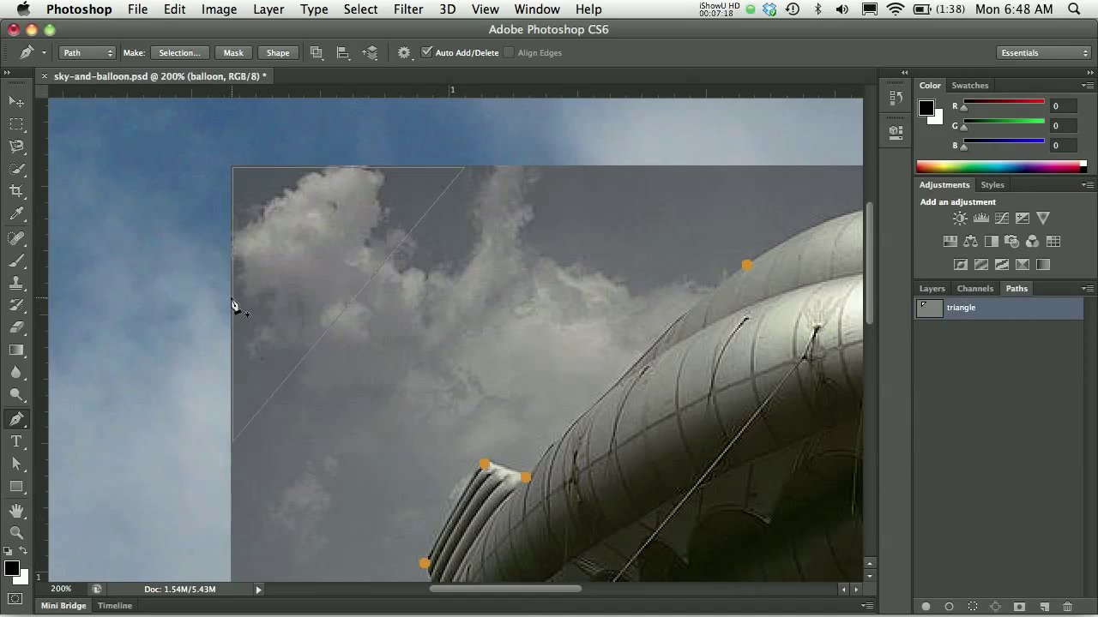
# Step: Hide and redisplay the triangle path by deselecting and reselecting it
pyautogui.click(966, 358)
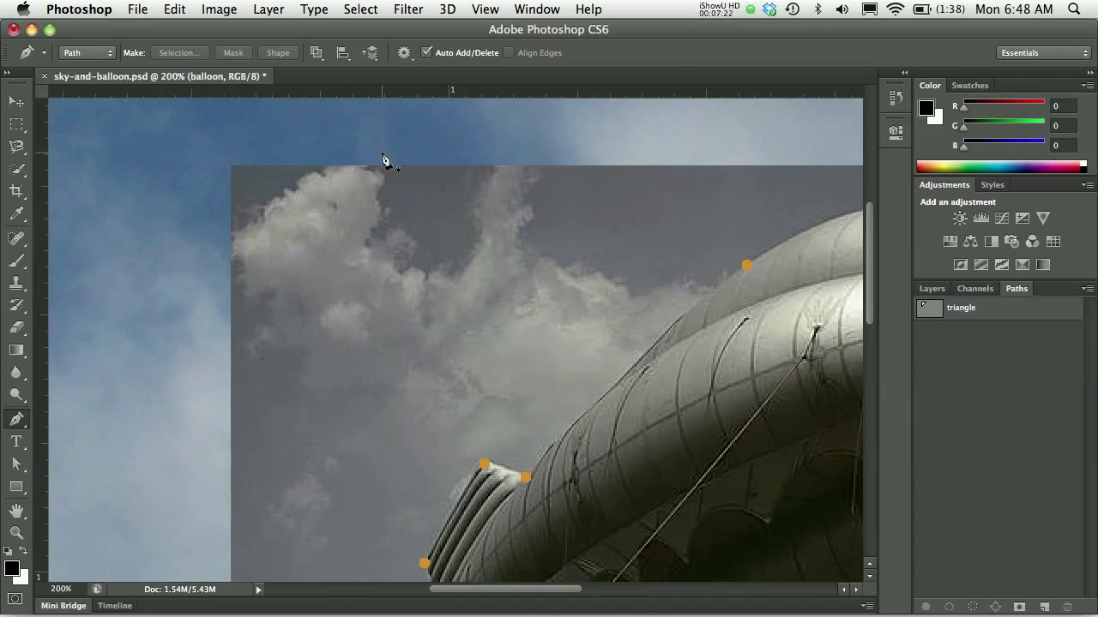
pyautogui.click(961, 309)
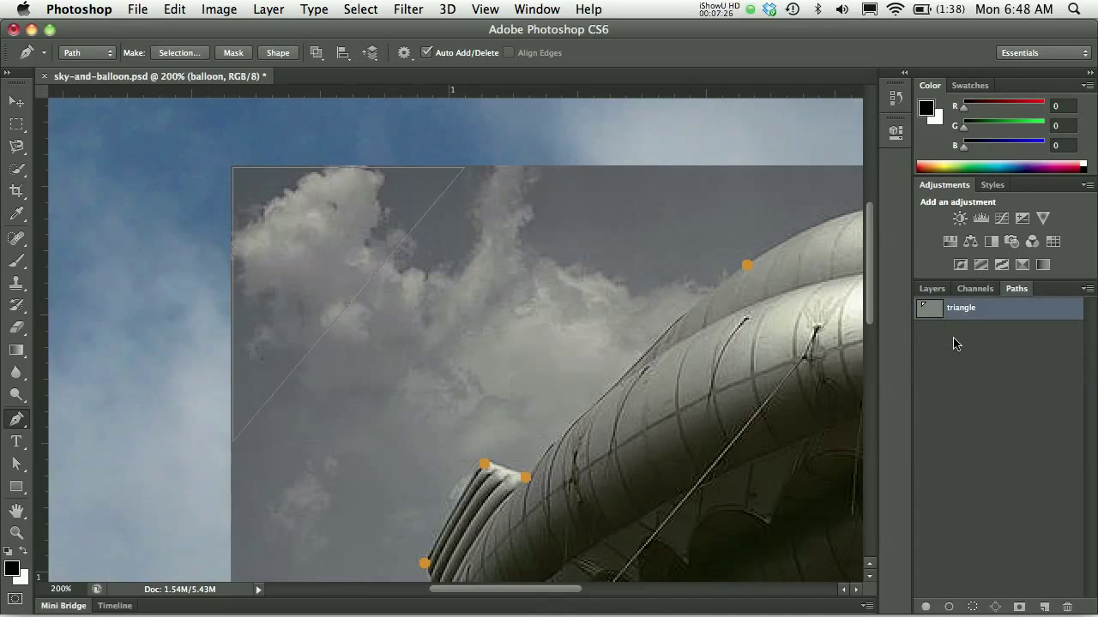
pyautogui.click(952, 341)
pyautogui.click(957, 311)
# Step: Move the whole triangle path with the Path Selection tool so it lines up with the photo's upper-left corner
pyautogui.click(12, 466)
pyautogui.moveTo(12, 466); pyautogui.dragTo(70, 467)
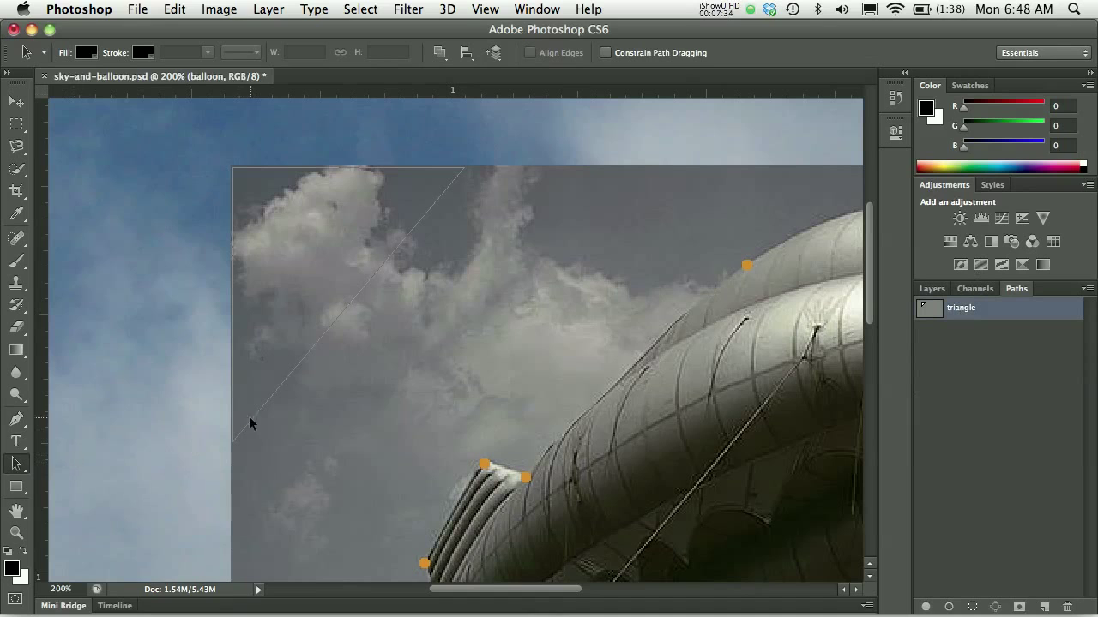
pyautogui.moveTo(250, 418)
pyautogui.mouseDown()
pyautogui.moveTo(364, 415)
pyautogui.moveTo(384, 470)
pyautogui.moveTo(262, 417)
pyautogui.mouseUp()
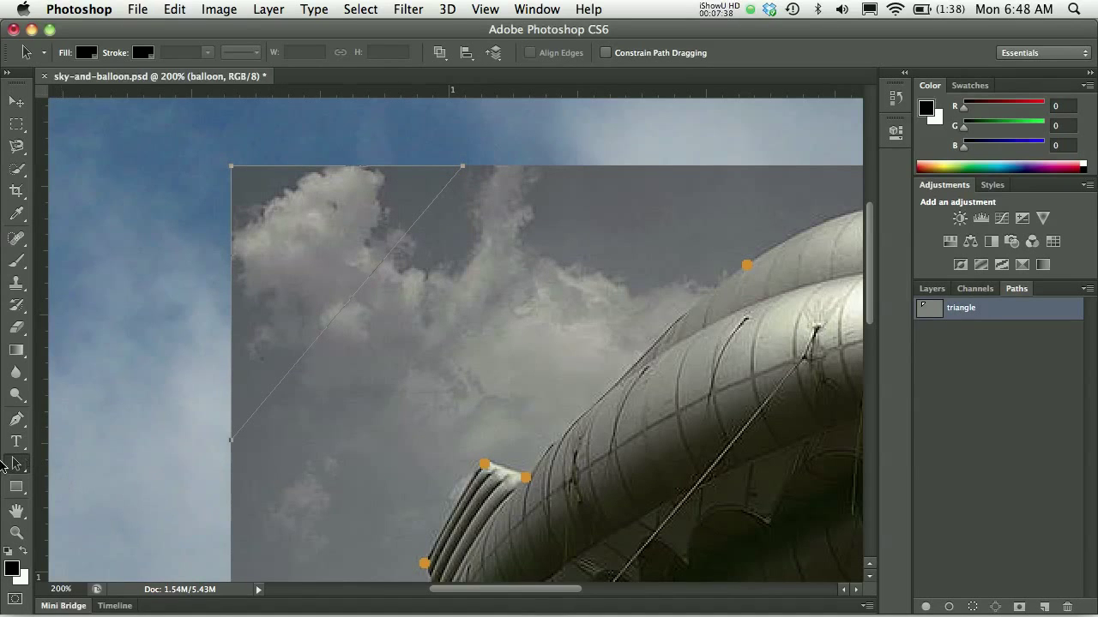
# Step: Reshape the triangle with the Direct Selection tool, shifting one anchor farther right along the photo's top edge and the lower one up its left edge
pyautogui.click(16, 466)
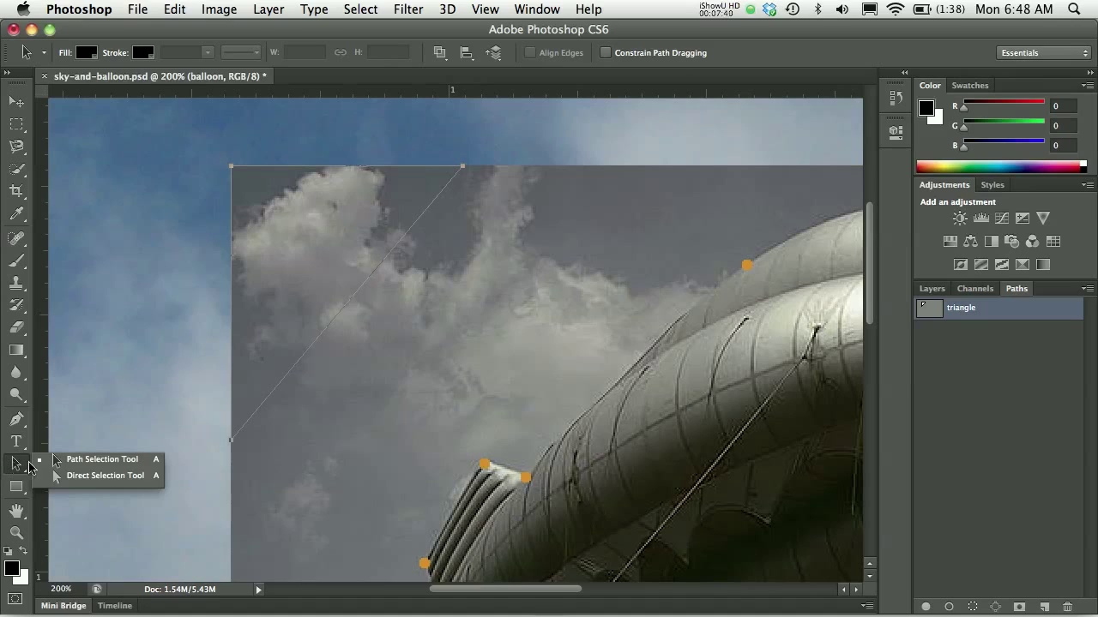
pyautogui.click(99, 477)
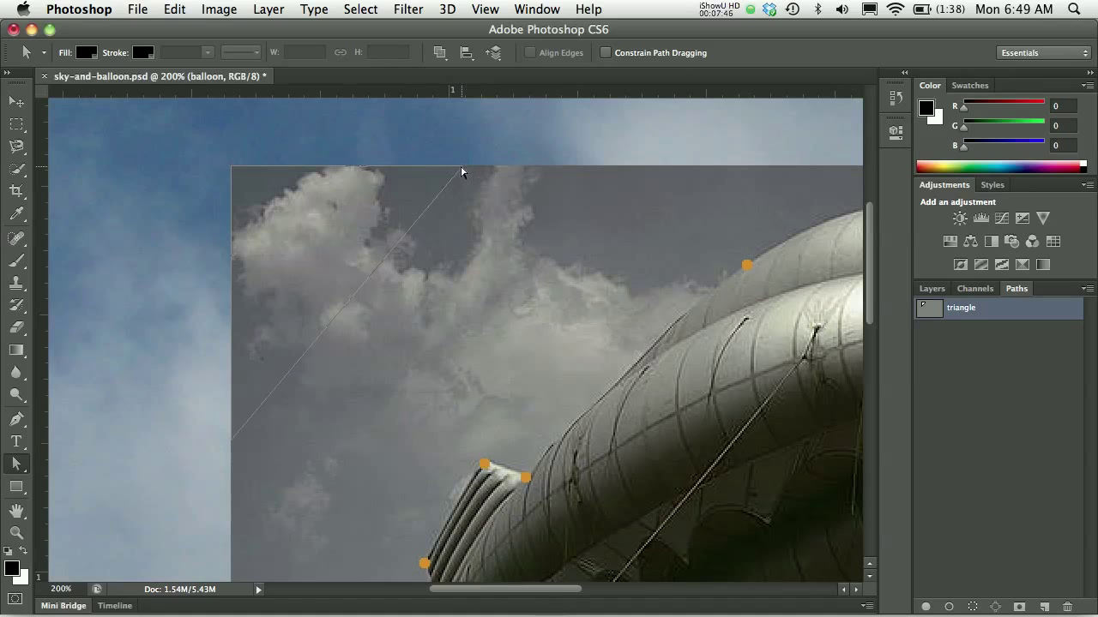
pyautogui.moveTo(461, 168); pyautogui.dragTo(499, 166)
pyautogui.moveTo(231, 442); pyautogui.dragTo(228, 318)
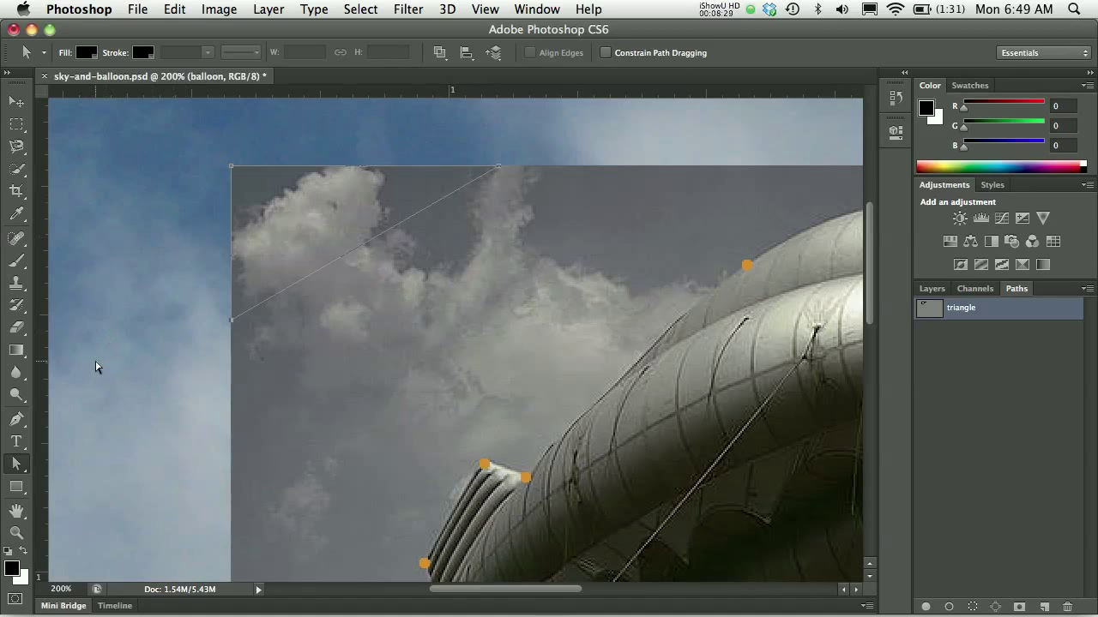
# Step: Return to the Pen tool and make a new anti-aliased selection from the triangle path with a feather radius of 0 pixels
pyautogui.click(19, 419)
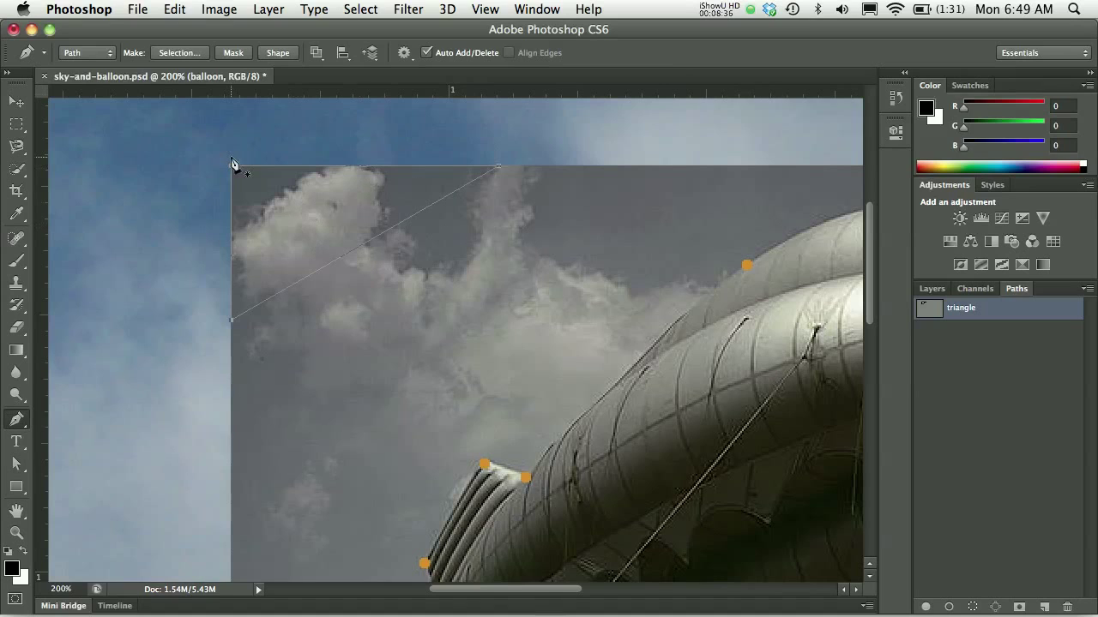
pyautogui.click(191, 55)
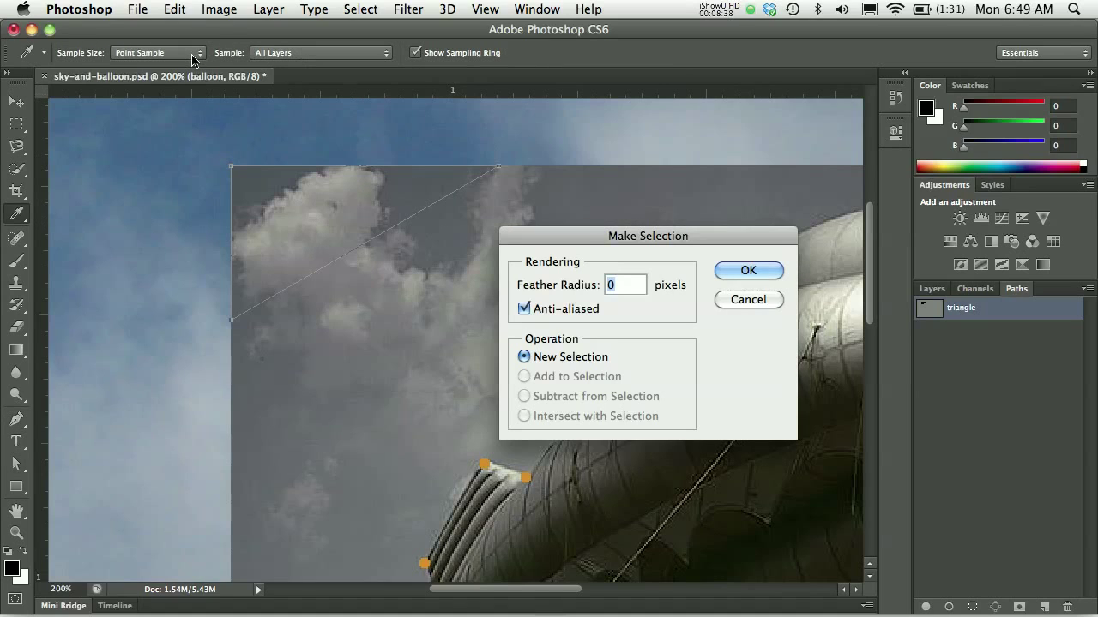
pyautogui.click(738, 271)
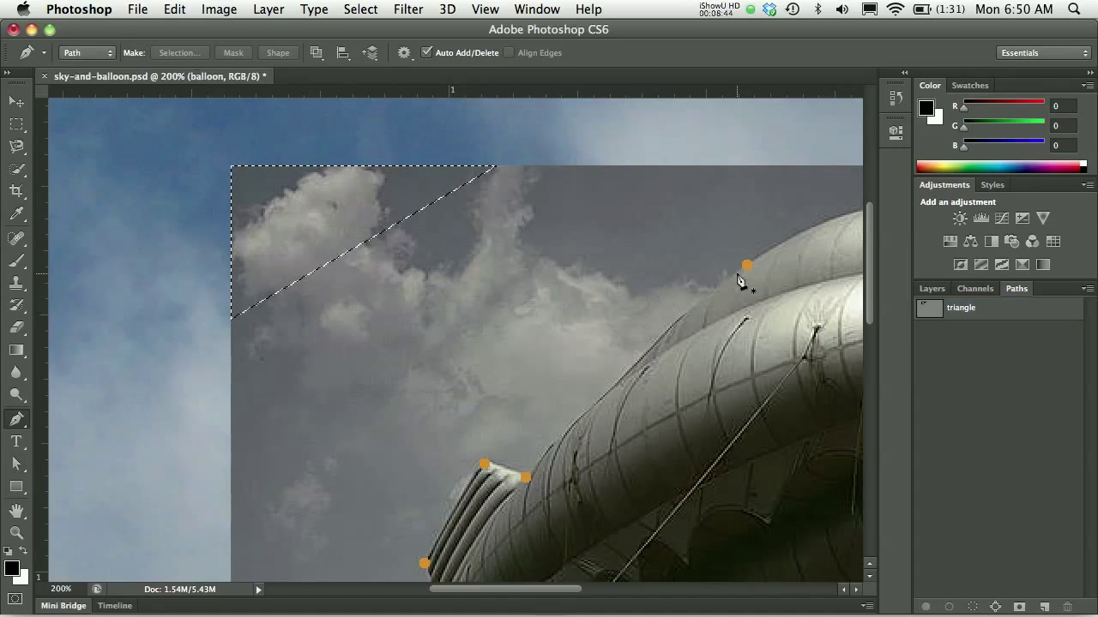
# Step: Mask the balloon layer with the triangular selection, and remove both the mask and the selection again
pyautogui.click(929, 288)
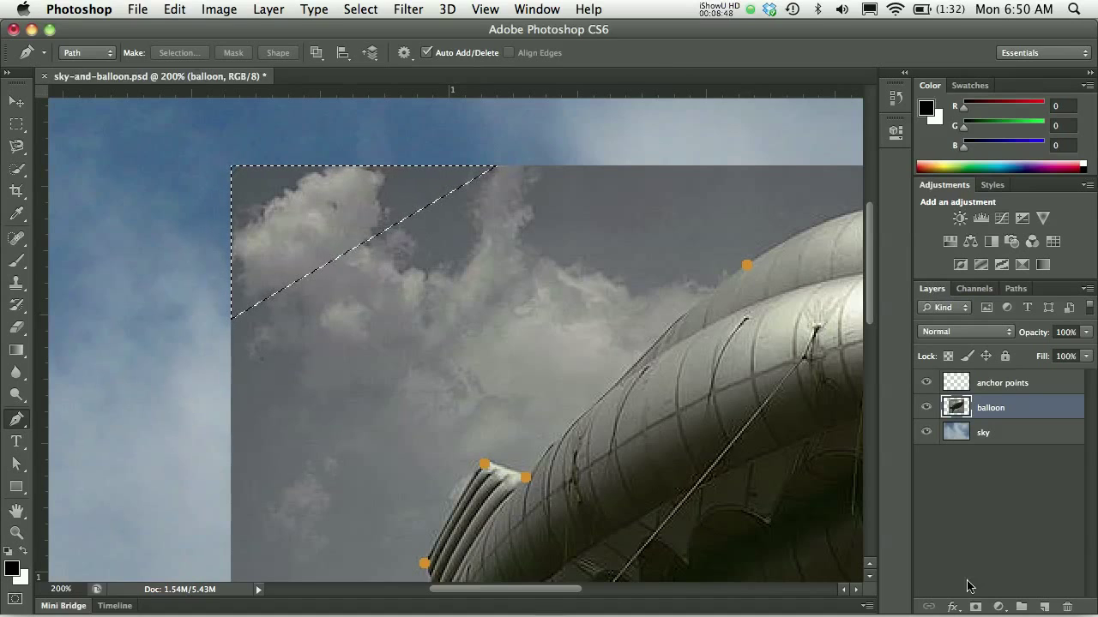
pyautogui.click(975, 608)
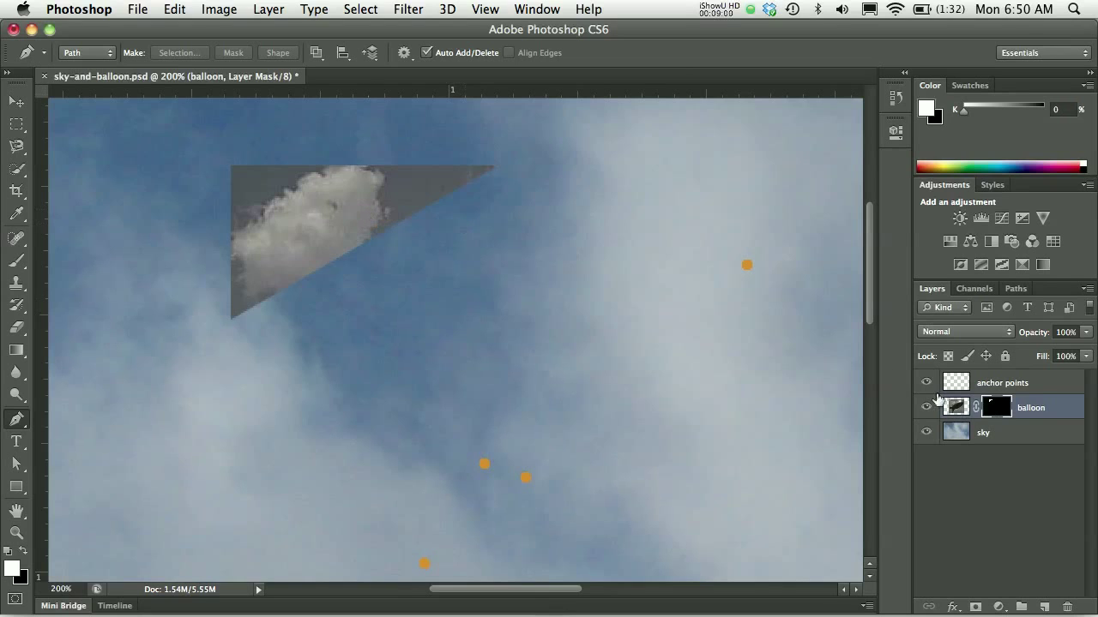
pyautogui.moveTo(989, 410); pyautogui.dragTo(1002, 414)
pyautogui.press('super+z')
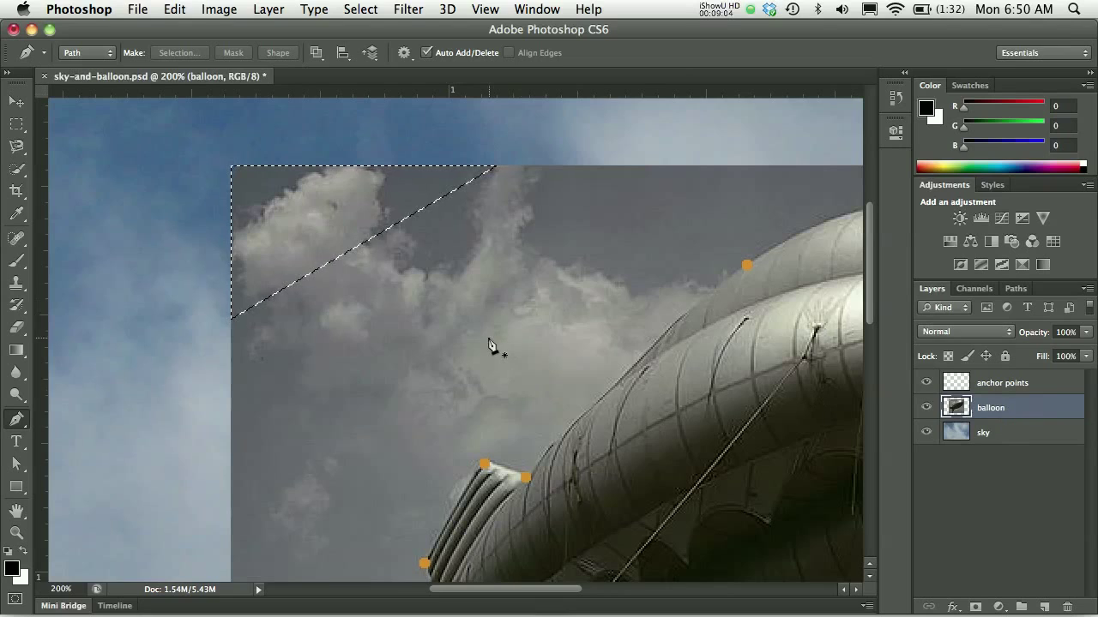
pyautogui.click(360, 8)
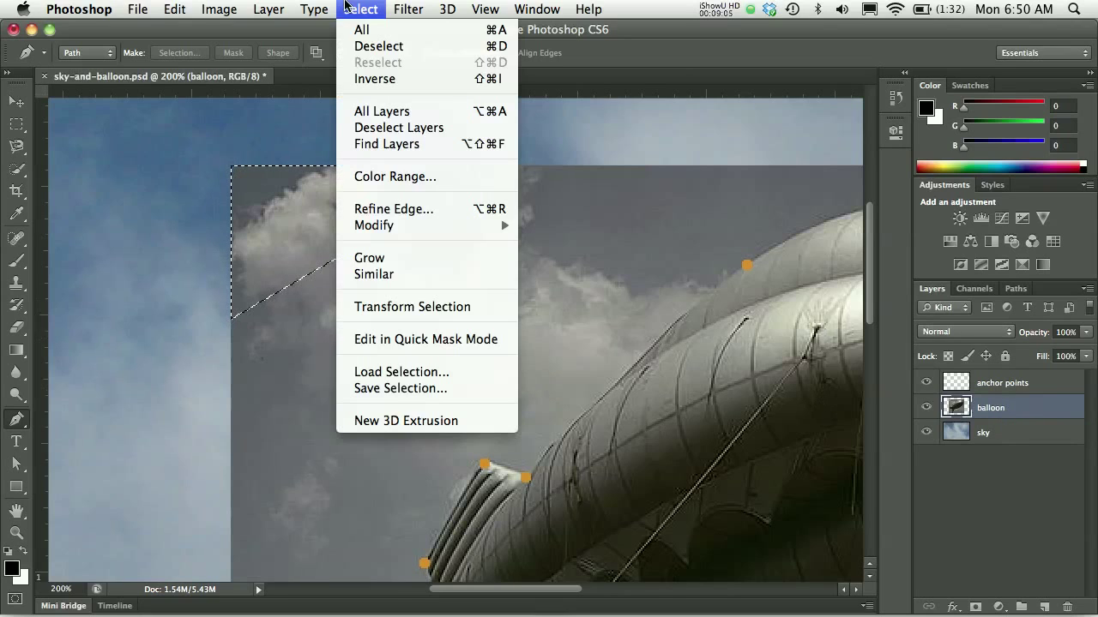
pyautogui.click(369, 48)
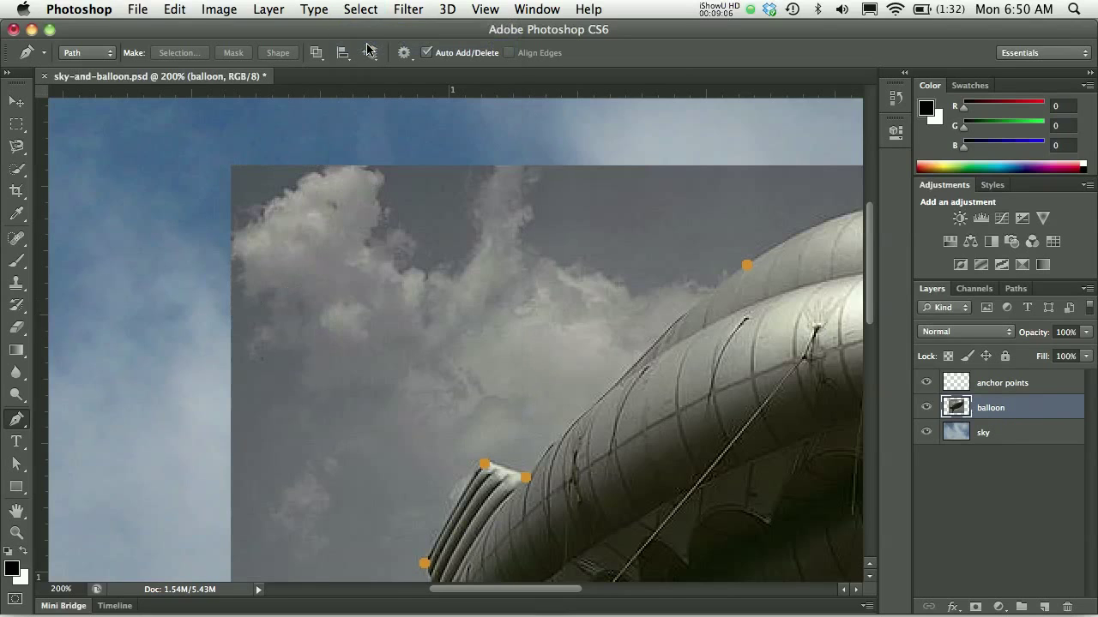
# Step: Check the saved triangle path by displaying and hiding it, and return to the layer list with the whole image in view
pyautogui.click(1012, 289)
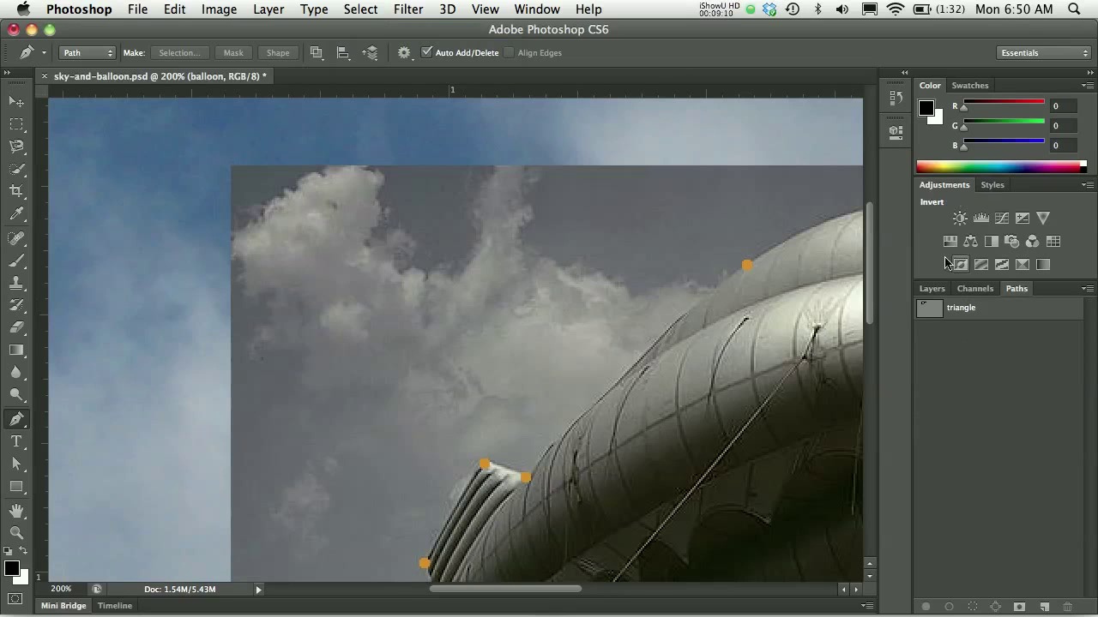
pyautogui.click(944, 313)
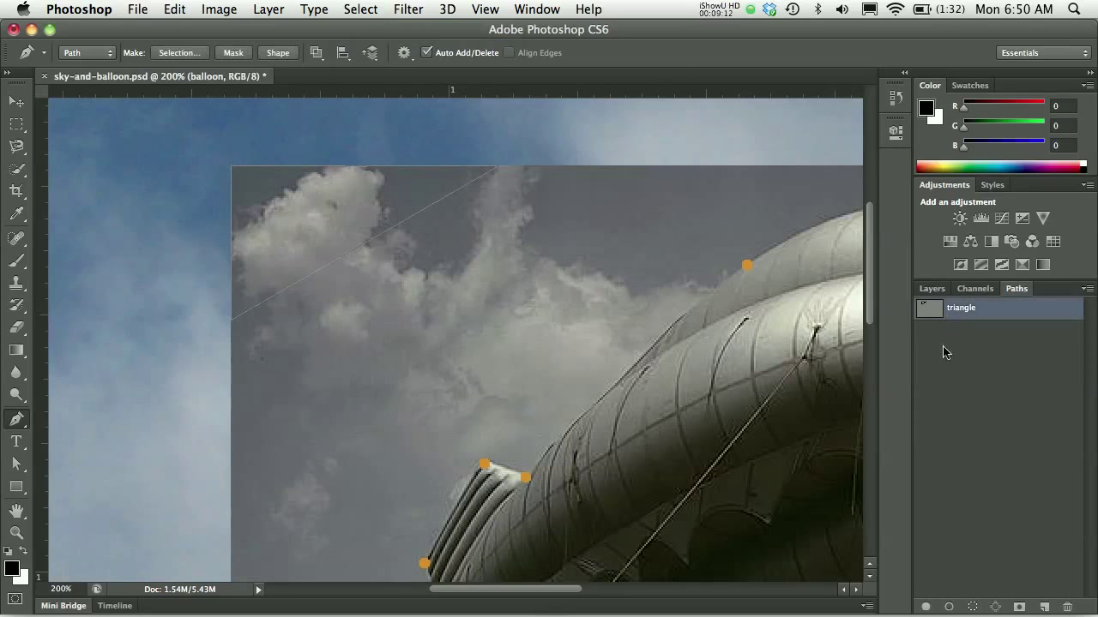
pyautogui.click(943, 353)
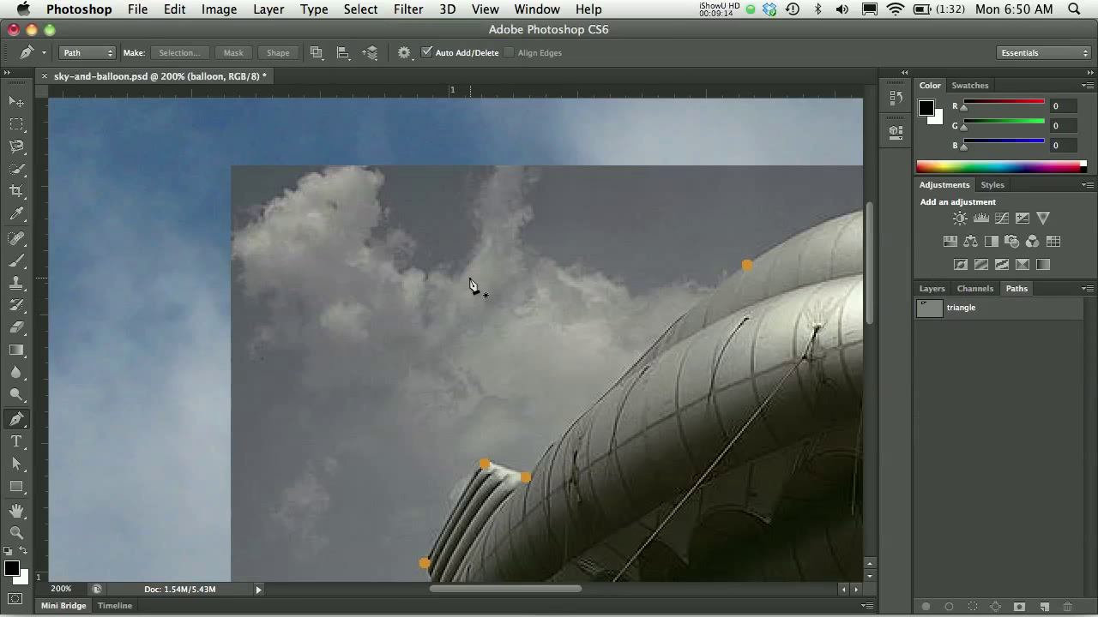
pyautogui.press('super+0')
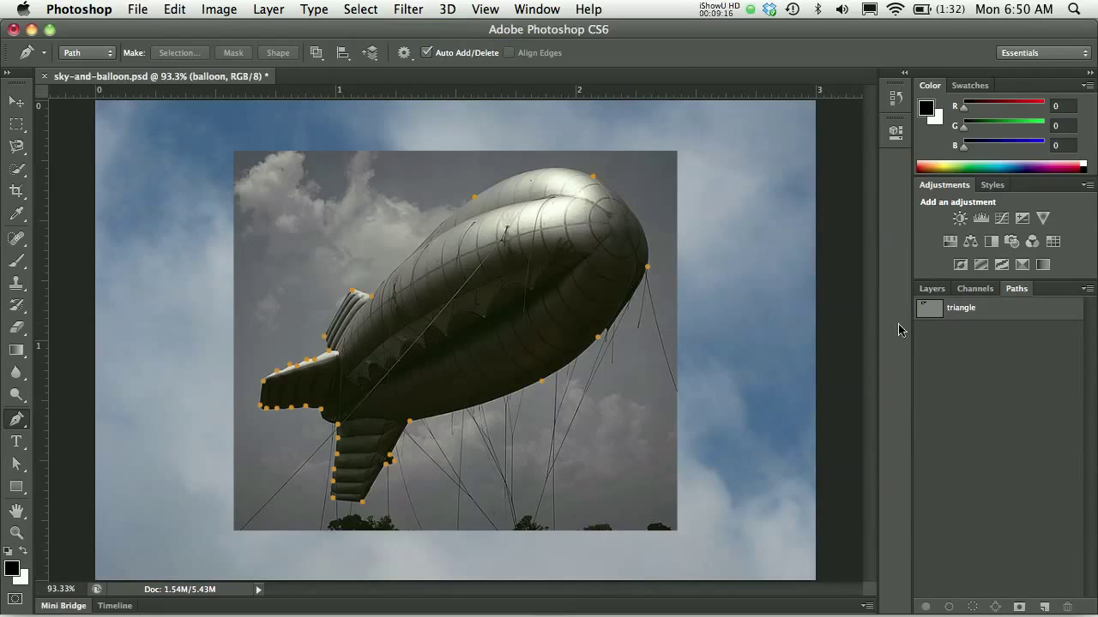
pyautogui.click(931, 289)
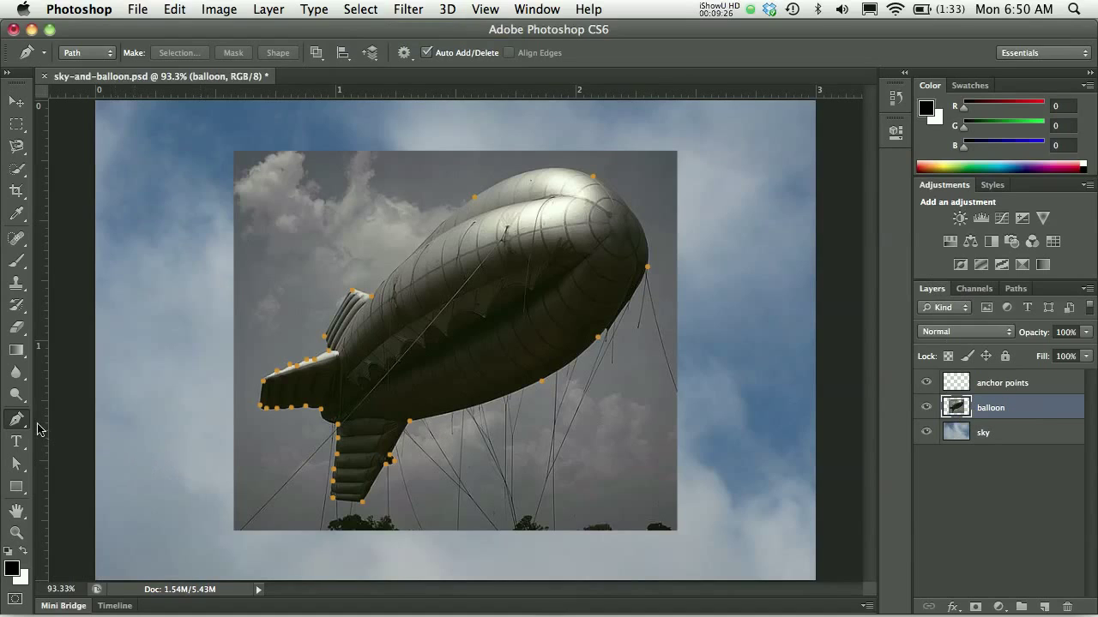
pyautogui.click(1016, 289)
pyautogui.click(935, 289)
# Step: Start a Pen tool path with an anchor where the upper tail fin's front edge meets the airship's hull
pyautogui.press('super+1')
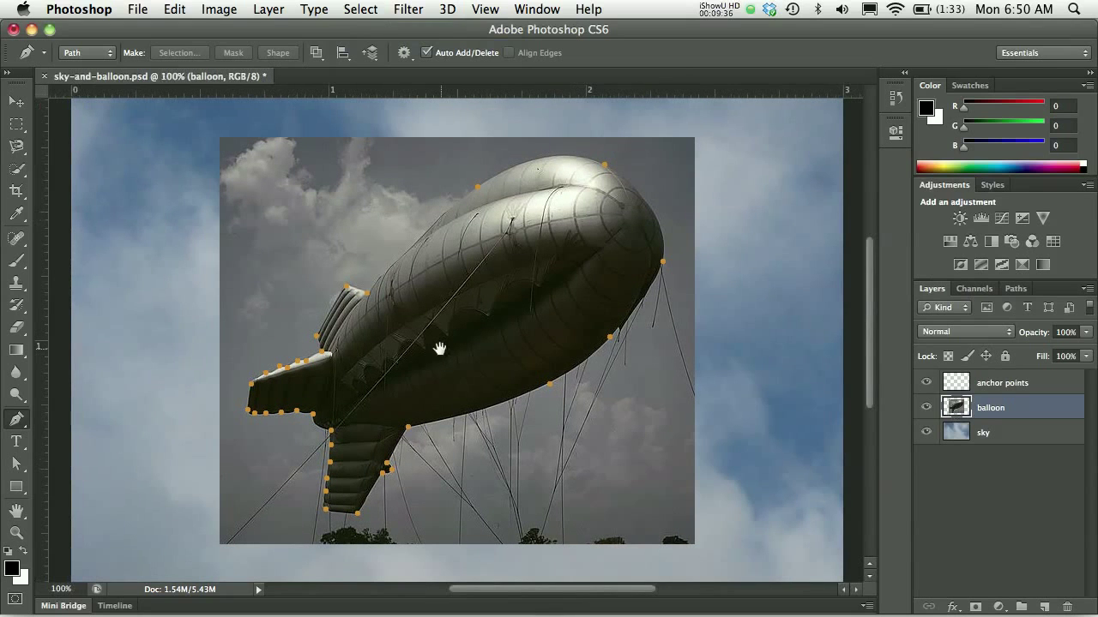
pyautogui.keyDown('super'); pyautogui.click(396, 329); pyautogui.keyUp('super')
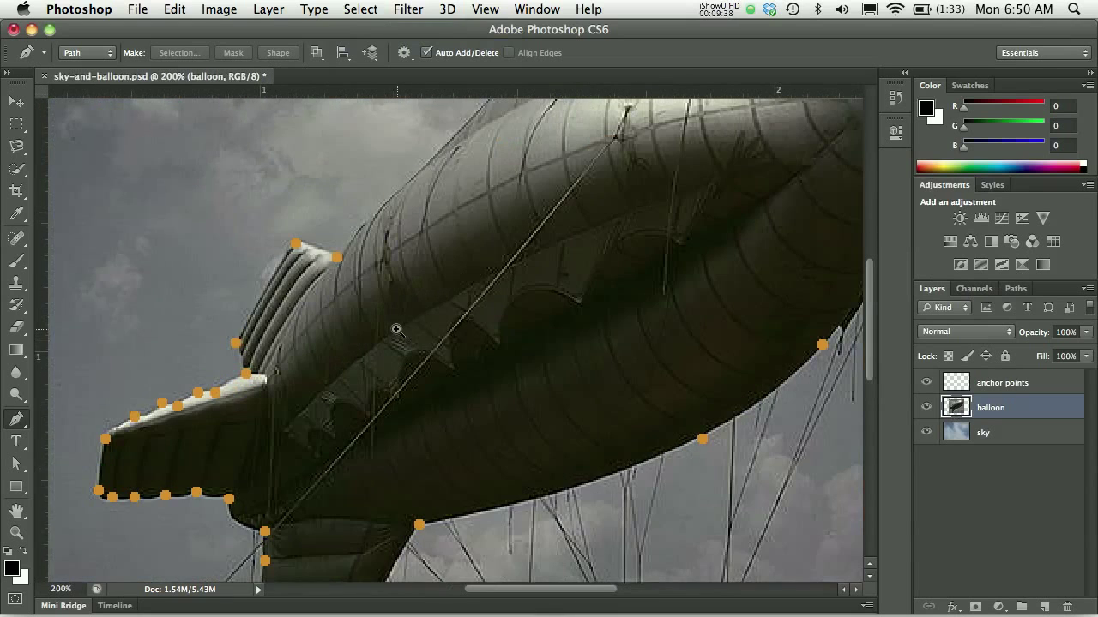
pyautogui.moveTo(436, 280); pyautogui.dragTo(355, 385)
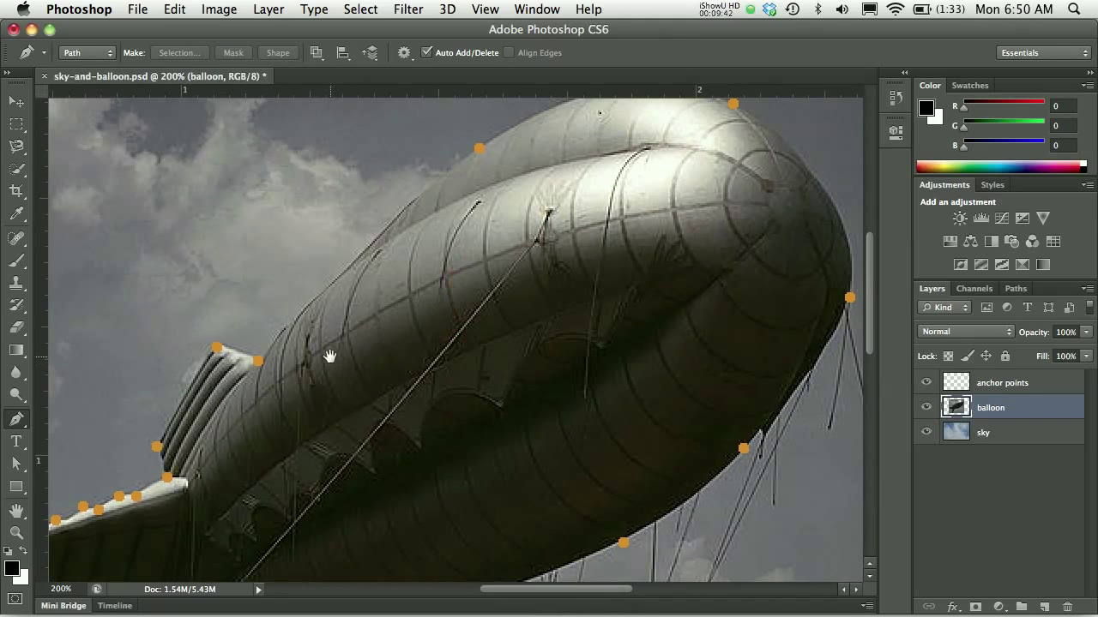
pyautogui.moveTo(329, 356); pyautogui.dragTo(323, 392)
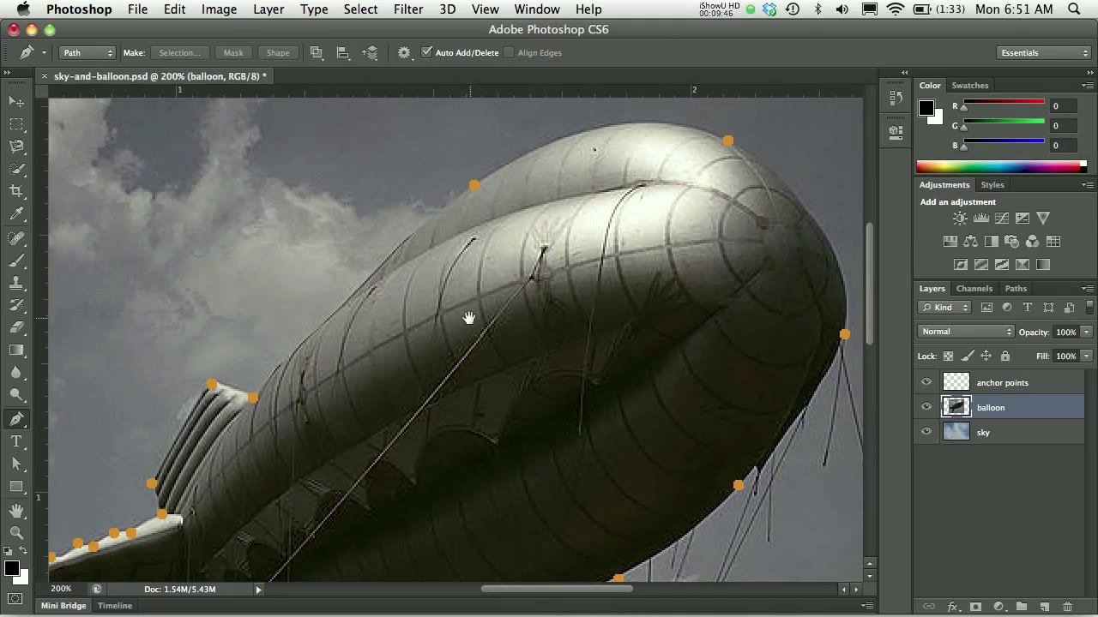
pyautogui.moveTo(469, 318); pyautogui.dragTo(446, 312)
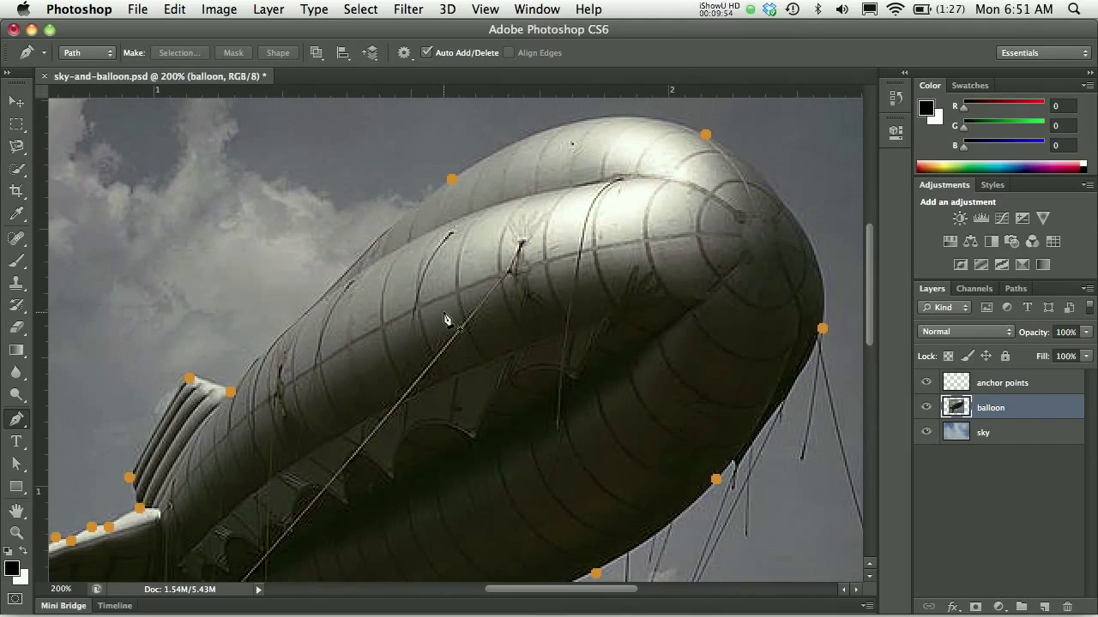
pyautogui.scroll(2, 421, 314)
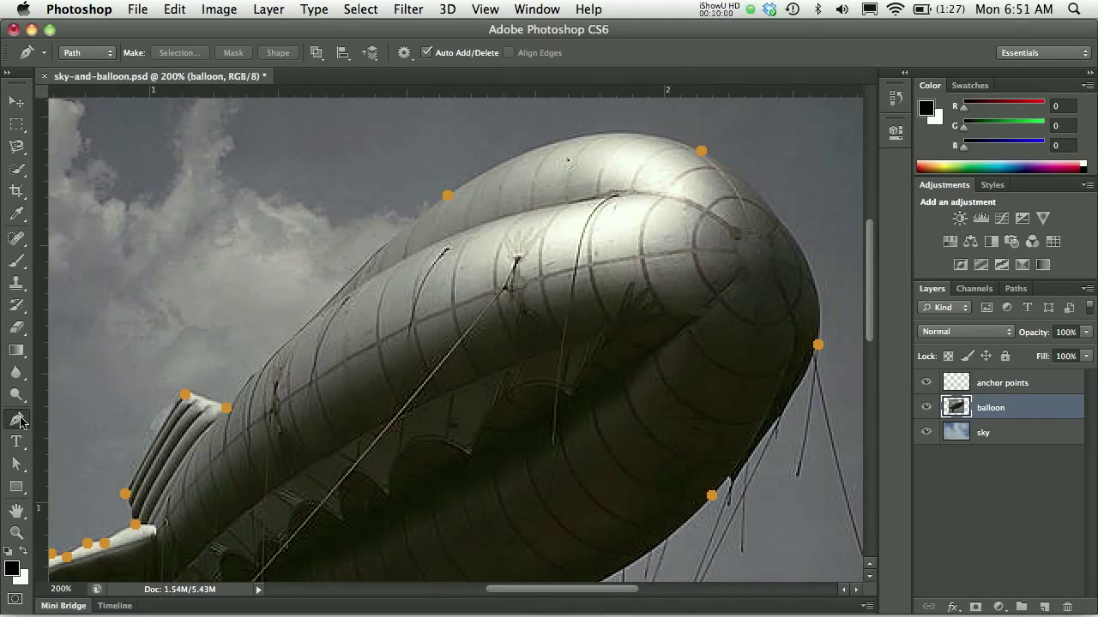
pyautogui.click(19, 420)
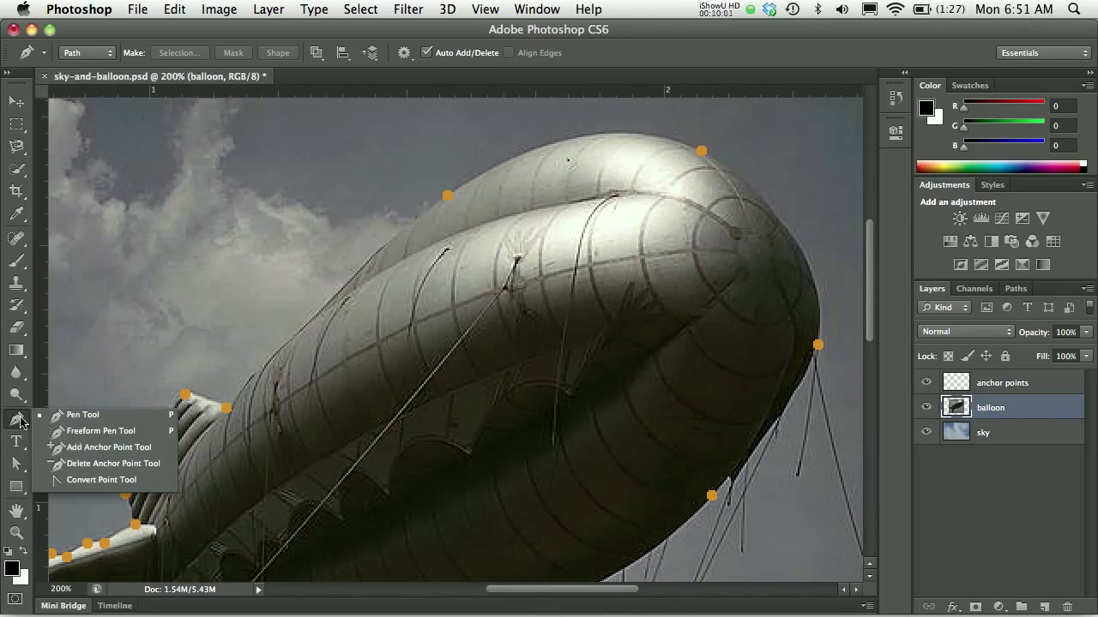
pyautogui.click(91, 418)
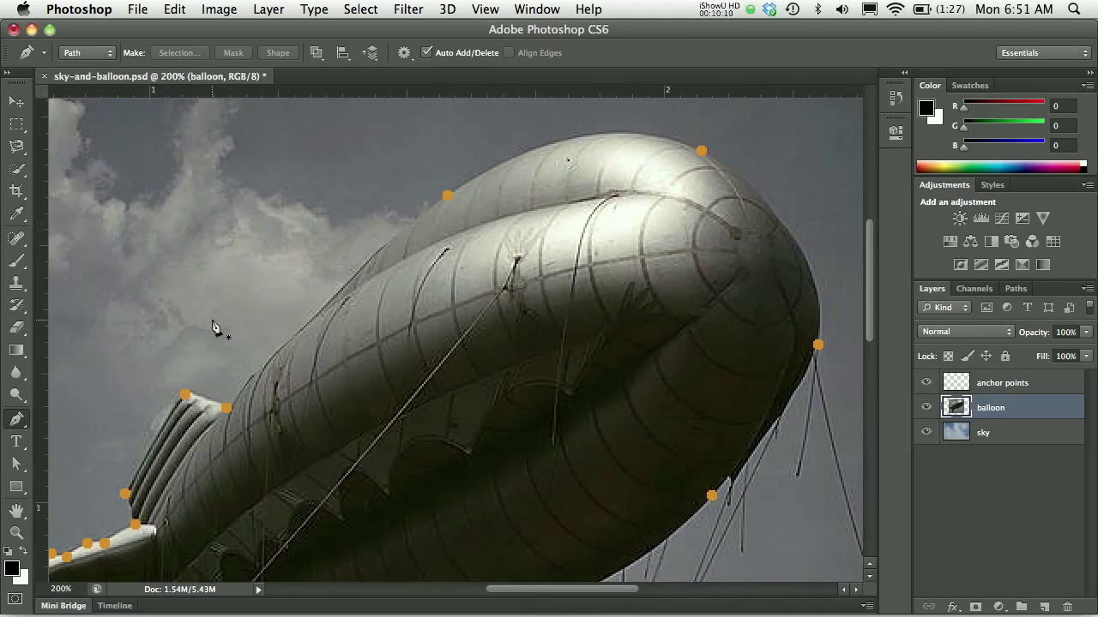
pyautogui.click(228, 414)
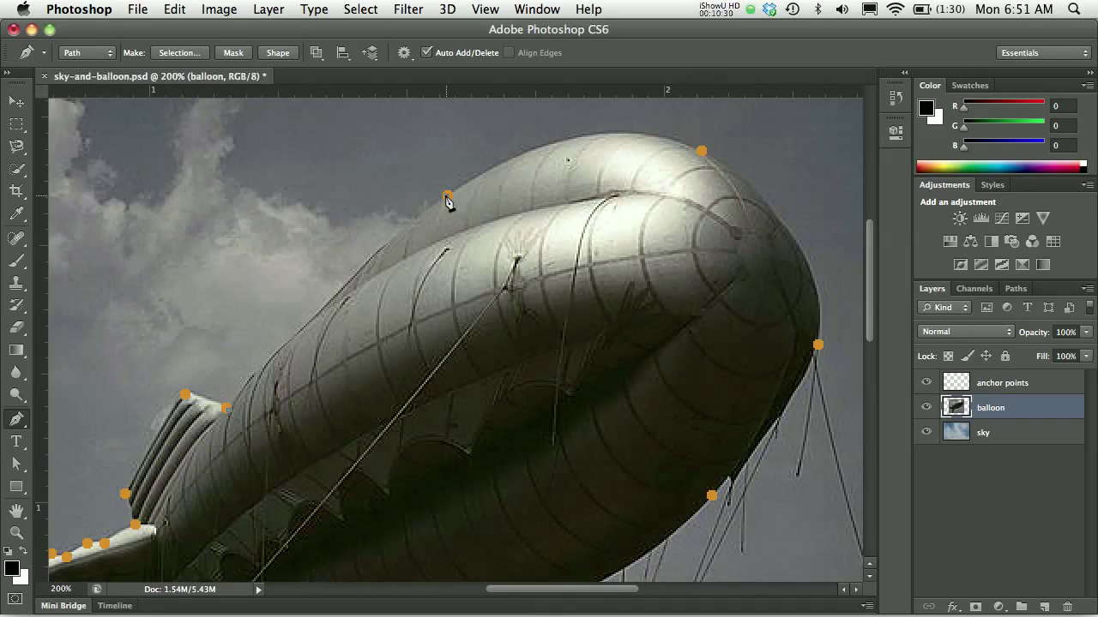
# Step: Continue the path over the hull's upper edge and around the nose with curved segments through the marked anchor points
pyautogui.moveTo(446, 196); pyautogui.dragTo(506, 157)
pyautogui.moveTo(506, 158); pyautogui.dragTo(504, 157)
pyautogui.moveTo(504, 157); pyautogui.dragTo(504, 157)
pyautogui.click(702, 152)
pyautogui.moveTo(702, 153); pyautogui.dragTo(772, 203)
pyautogui.moveTo(818, 345); pyautogui.dragTo(790, 418)
# Step: Trace the hull's underside from the nose back to the lower fin's front root with curved anchors at the marks
pyautogui.moveTo(773, 463); pyautogui.dragTo(733, 368)
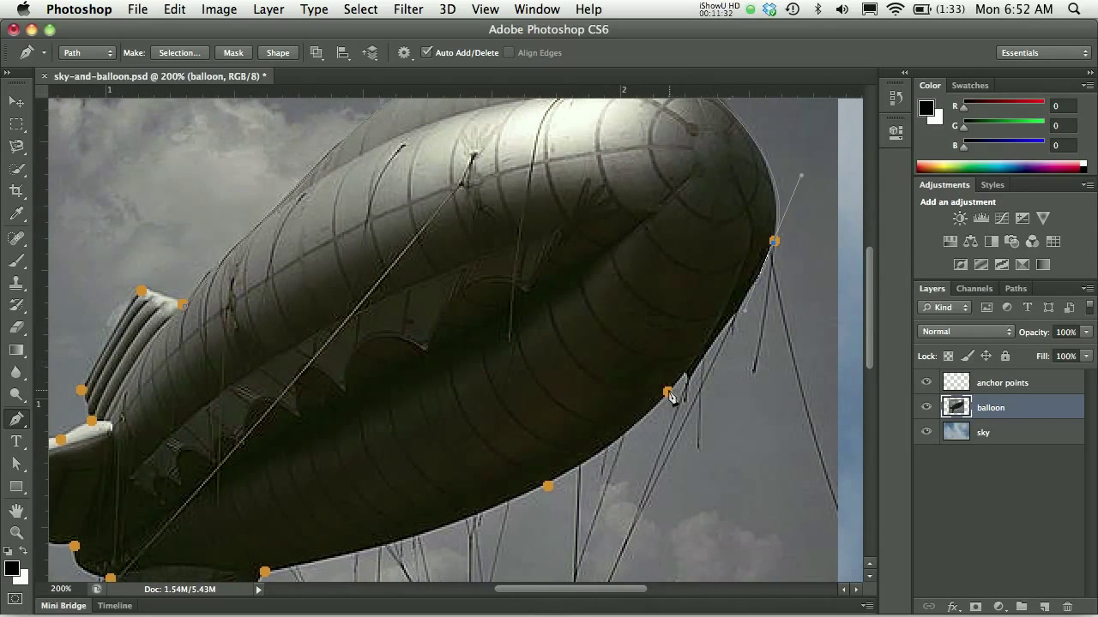
pyautogui.moveTo(668, 392); pyautogui.dragTo(628, 431)
pyautogui.moveTo(548, 487); pyautogui.dragTo(510, 504)
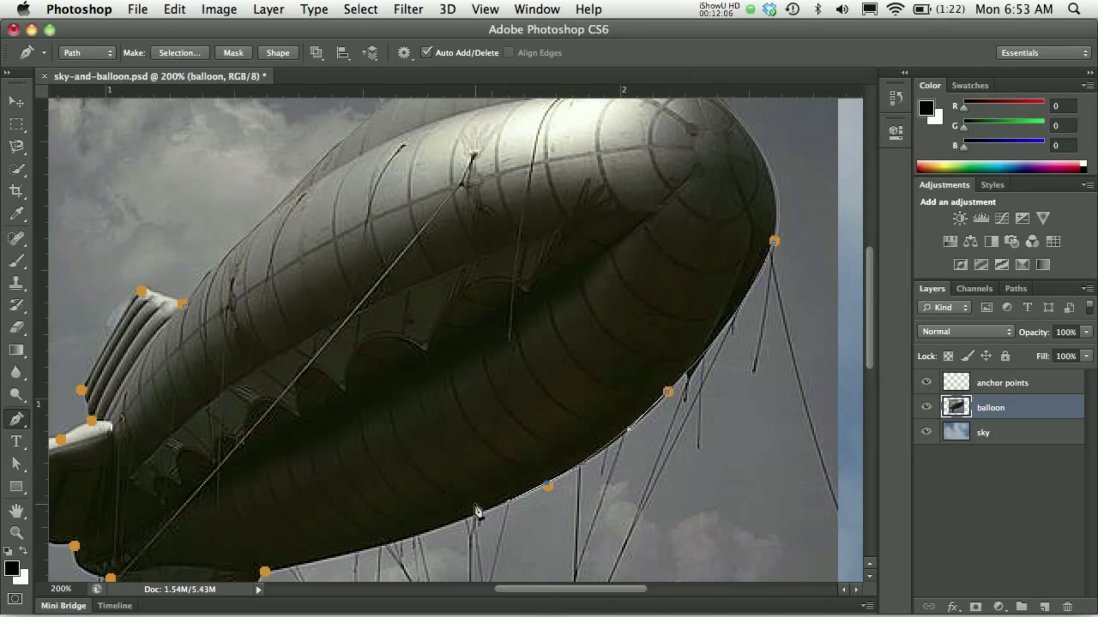
pyautogui.moveTo(446, 515); pyautogui.dragTo(559, 386)
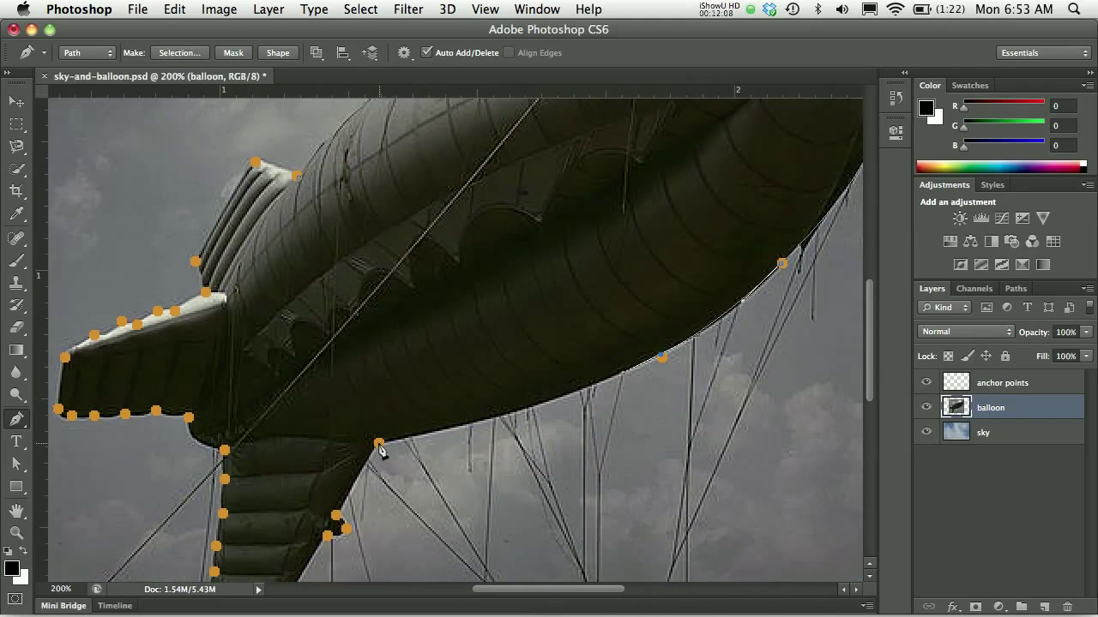
pyautogui.moveTo(378, 443); pyautogui.dragTo(306, 448)
pyautogui.moveTo(488, 289); pyautogui.dragTo(446, 301)
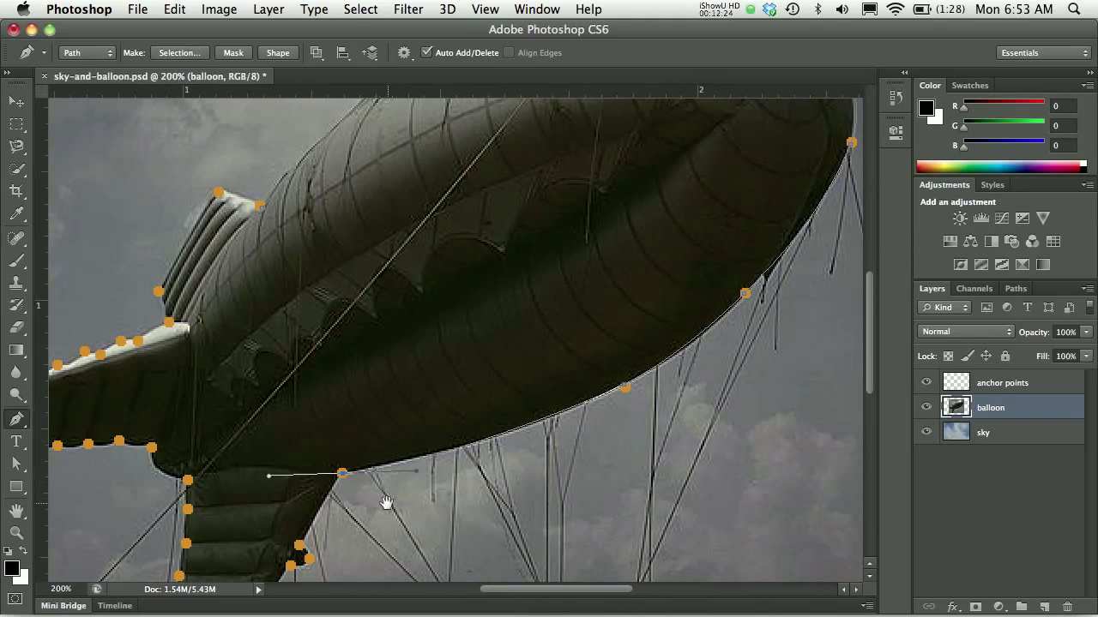
pyautogui.moveTo(386, 502); pyautogui.dragTo(523, 359)
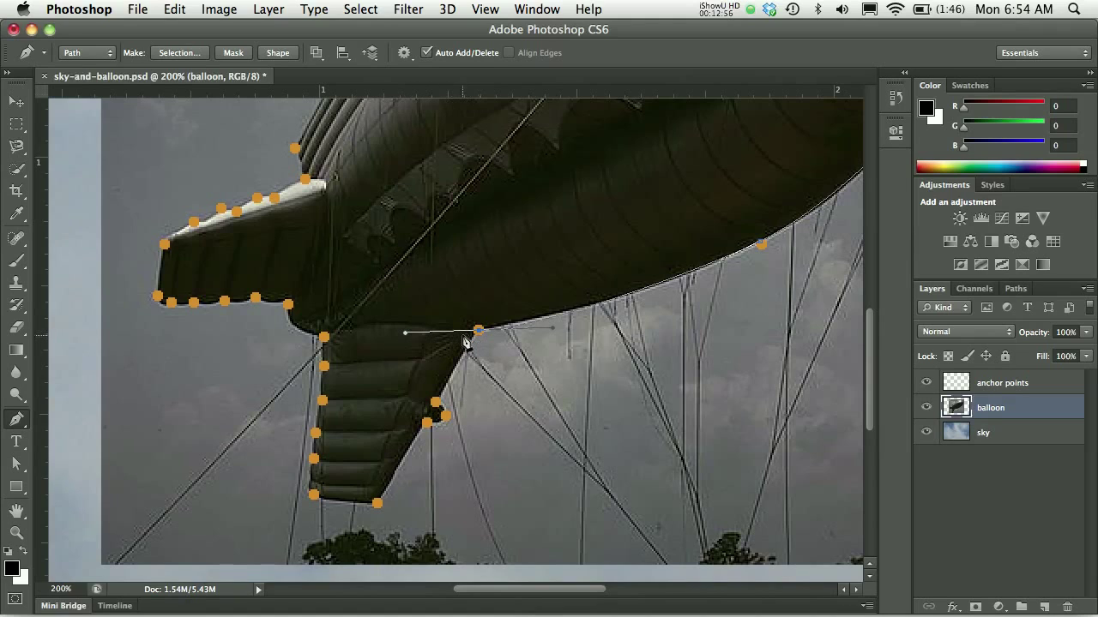
pyautogui.click(435, 402)
pyautogui.moveTo(437, 408); pyautogui.dragTo(517, 472)
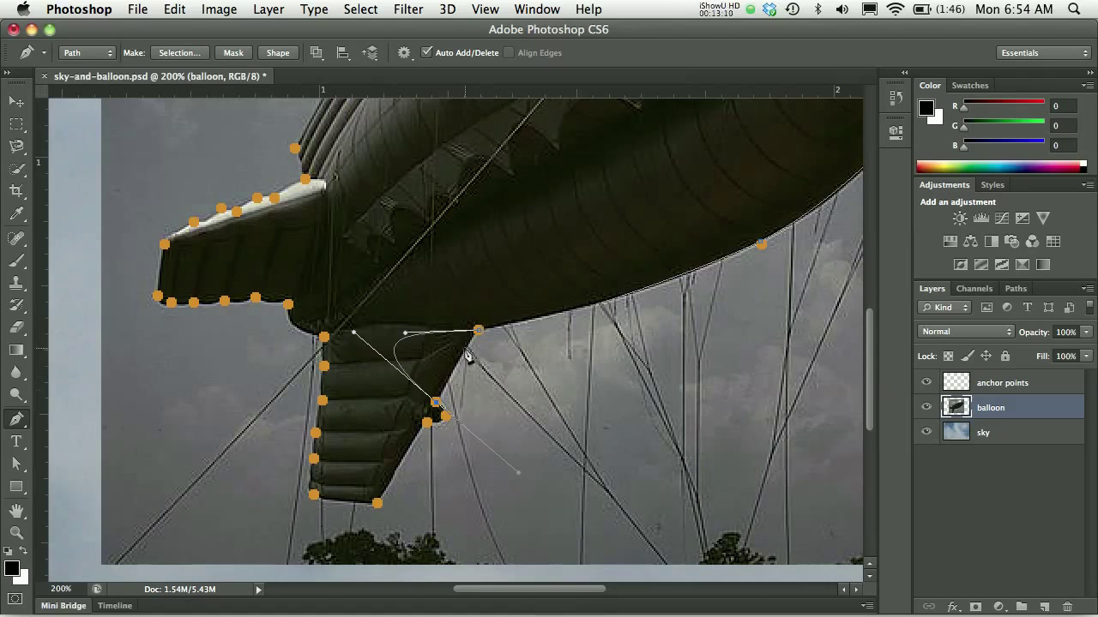
pyautogui.press('super+z')
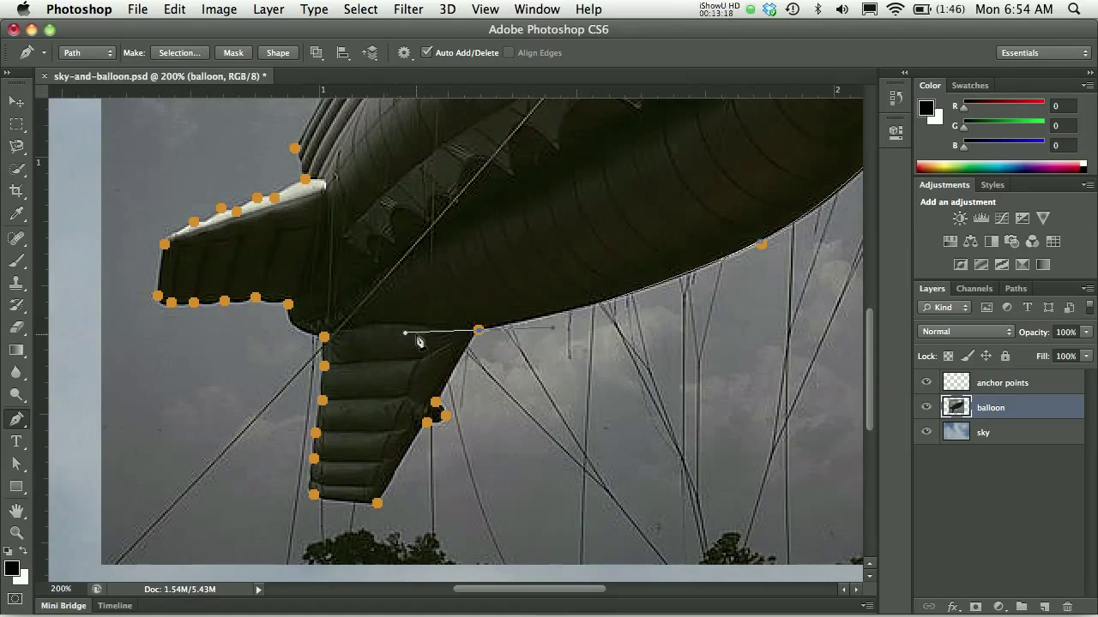
# Step: Remove the outgoing handle at the lower fin's front root and trace around the small knob to the fin's bottom corners
pyautogui.keyDown('alt'); pyautogui.click(479, 331); pyautogui.keyUp('alt')
pyautogui.click(437, 410)
pyautogui.moveTo(425, 421); pyautogui.dragTo(419, 419)
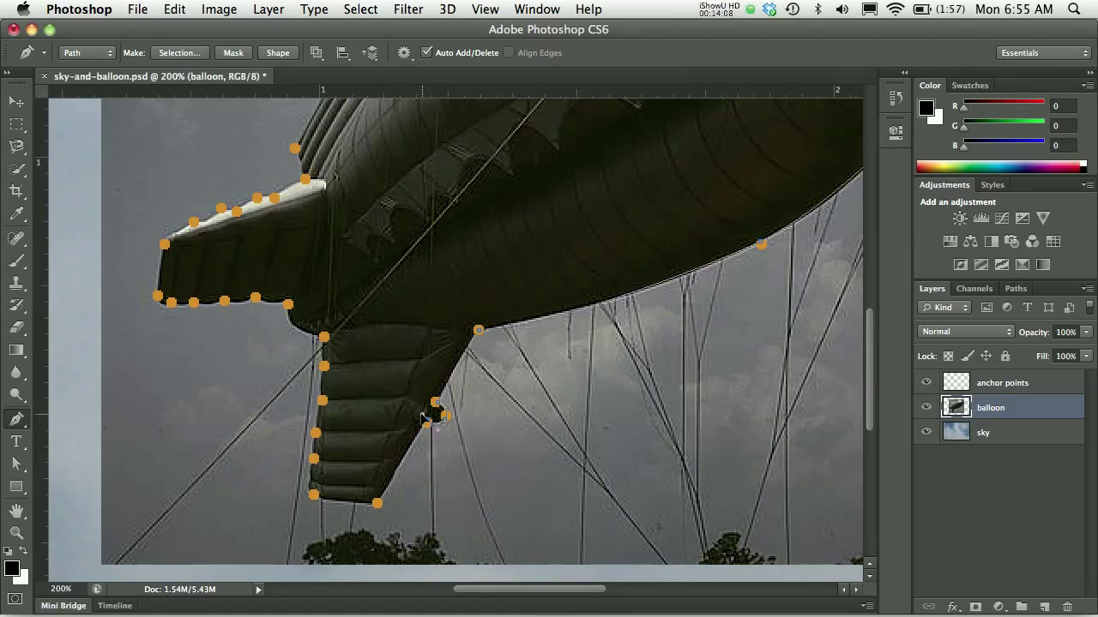
pyautogui.moveTo(422, 418)
pyautogui.mouseDown()
pyautogui.moveTo(444, 424)
pyautogui.moveTo(427, 431)
pyautogui.moveTo(416, 409)
pyautogui.mouseUp()
pyautogui.click(377, 503)
pyautogui.click(313, 493)
# Step: Continue the path up the lower fin's rear edge through the marked anchor points to its root on the hull
pyautogui.scroll(1, 322, 469)
pyautogui.scroll(1, 318, 473)
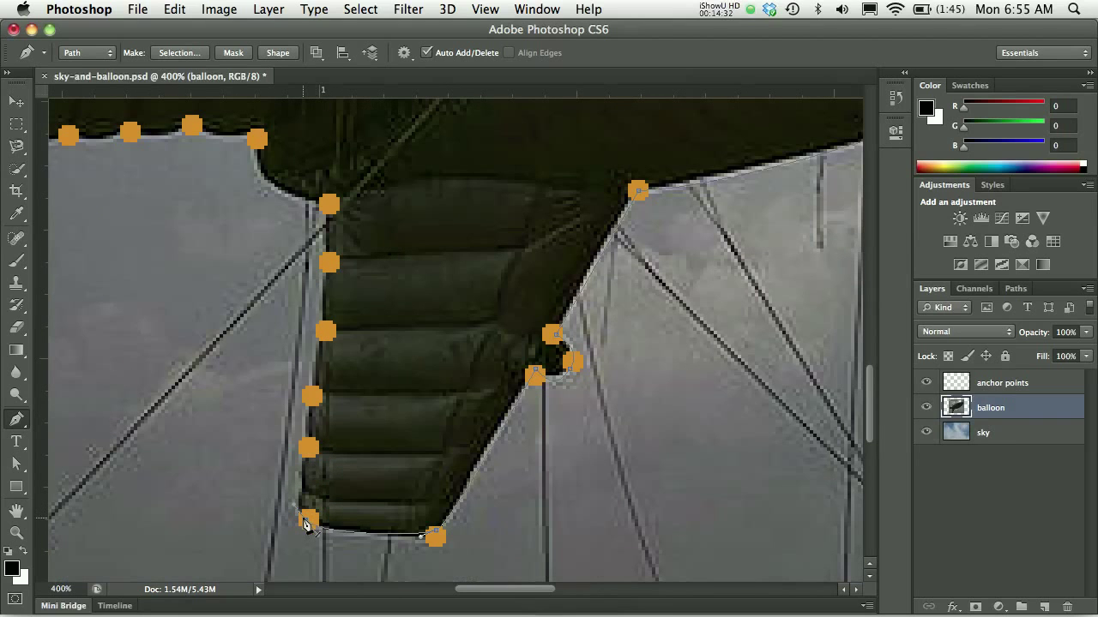
pyautogui.click(309, 447)
pyautogui.click(312, 396)
pyautogui.moveTo(312, 395); pyautogui.dragTo(318, 382)
pyautogui.moveTo(326, 331); pyautogui.dragTo(327, 317)
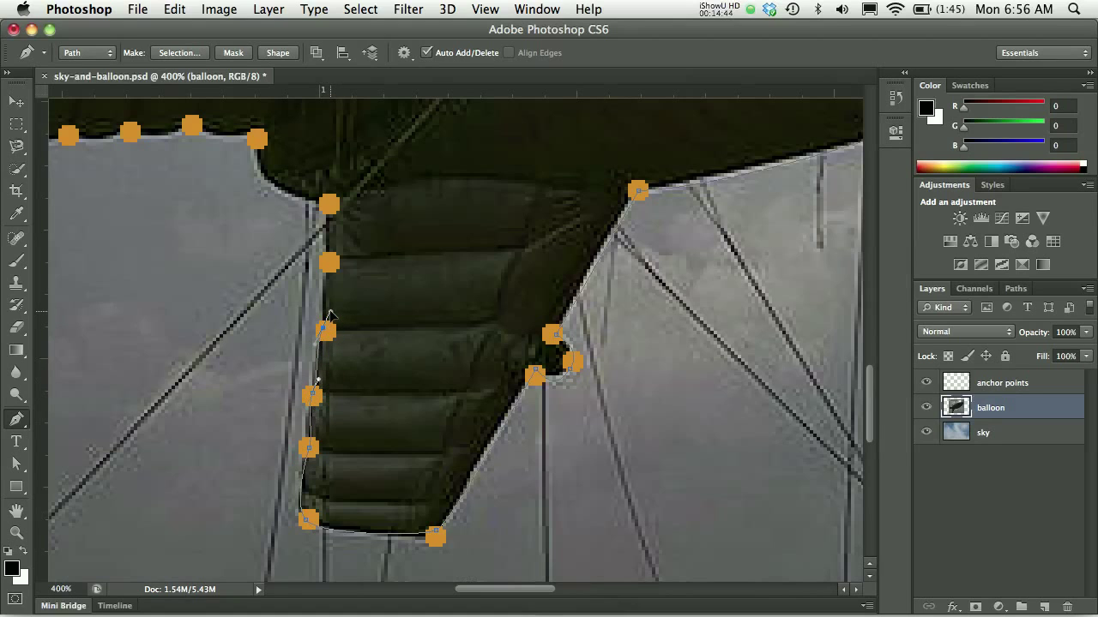
pyautogui.moveTo(329, 263); pyautogui.dragTo(337, 244)
pyautogui.moveTo(329, 204); pyautogui.dragTo(335, 187)
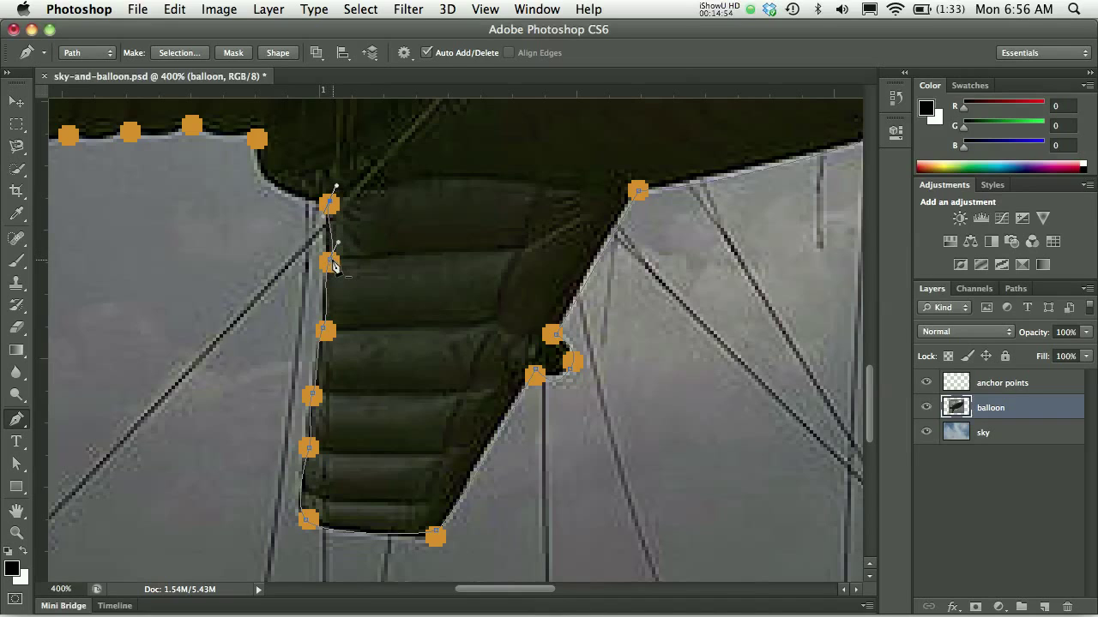
# Step: Remove the leftover handles on the fin's upper rear anchors and curve the path to the side fin's inner lower corner
pyautogui.keyDown('ctrl'); pyautogui.click(334, 266); pyautogui.keyUp('ctrl')
pyautogui.keyDown('alt'); pyautogui.click(330, 261); pyautogui.keyUp('alt')
pyautogui.moveTo(327, 208); pyautogui.dragTo(328, 201)
pyautogui.moveTo(258, 138)
pyautogui.mouseDown()
pyautogui.moveTo(272, 98)
pyautogui.moveTo(255, 126)
pyautogui.mouseUp()
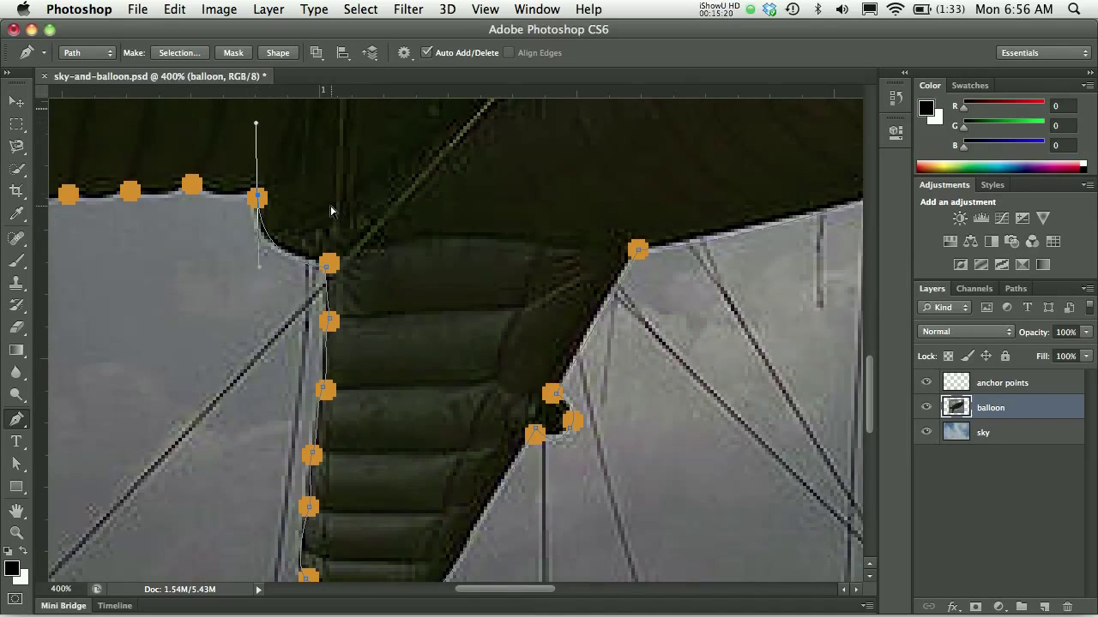
# Step: Trace the side fin's scalloped lower edge through the marked anchor points to its outer lower corner
pyautogui.moveTo(314, 171); pyautogui.dragTo(519, 384)
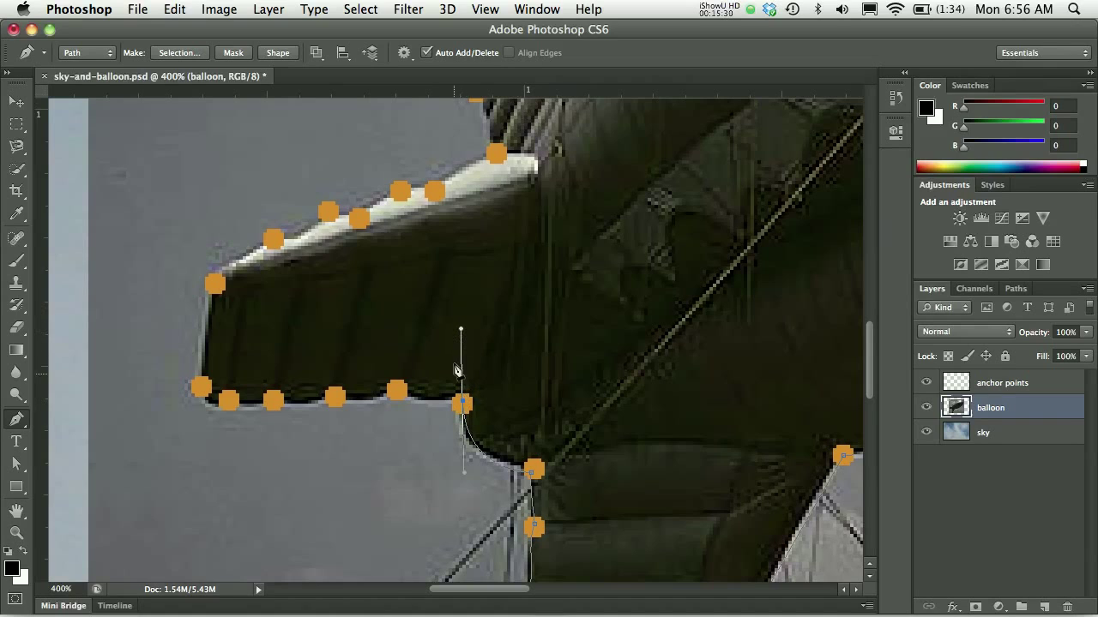
pyautogui.moveTo(397, 392); pyautogui.dragTo(375, 440)
pyautogui.press('super+z')
pyautogui.moveTo(396, 390)
pyautogui.mouseDown()
pyautogui.moveTo(392, 378)
pyautogui.moveTo(392, 387)
pyautogui.moveTo(318, 376)
pyautogui.moveTo(273, 400)
pyautogui.moveTo(267, 380)
pyautogui.moveTo(219, 387)
pyautogui.mouseUp()
pyautogui.moveTo(200, 387); pyautogui.dragTo(202, 378)
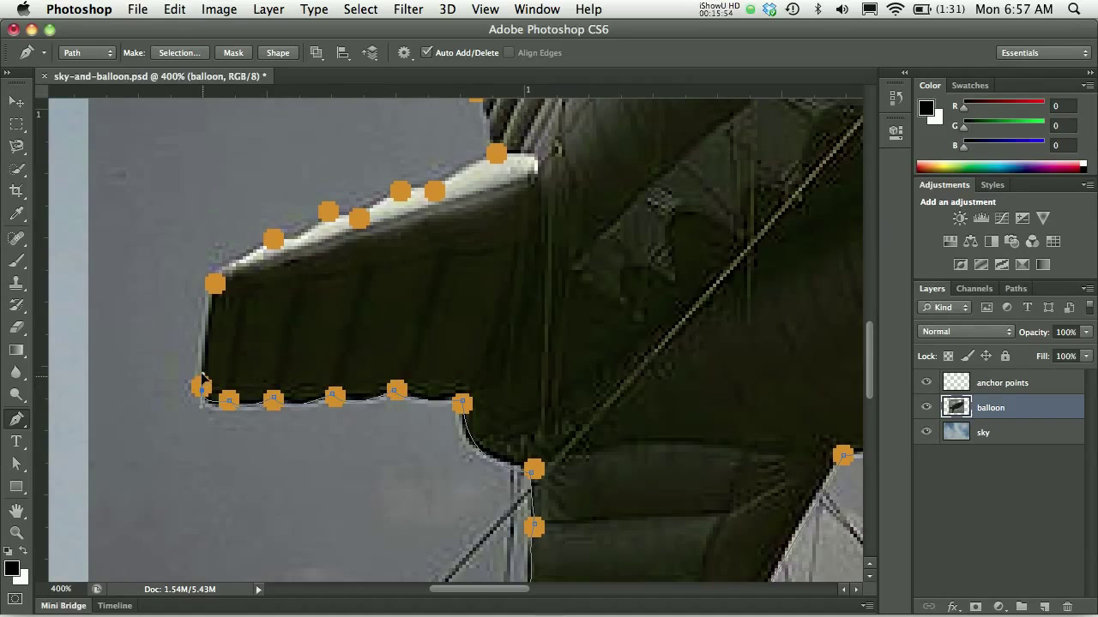
# Step: Continue the path up the side fin's outer end and along its bright upper edge to the upper fin's base
pyautogui.click(215, 284)
pyautogui.click(276, 236)
pyautogui.click(328, 213)
pyautogui.click(399, 190)
pyautogui.click(434, 193)
pyautogui.click(496, 154)
# Step: Outline the upper tail fin and close the path at its starting anchor on the hull
pyautogui.moveTo(494, 156)
pyautogui.mouseDown()
pyautogui.moveTo(492, 309)
pyautogui.moveTo(367, 380)
pyautogui.moveTo(347, 420)
pyautogui.mouseUp()
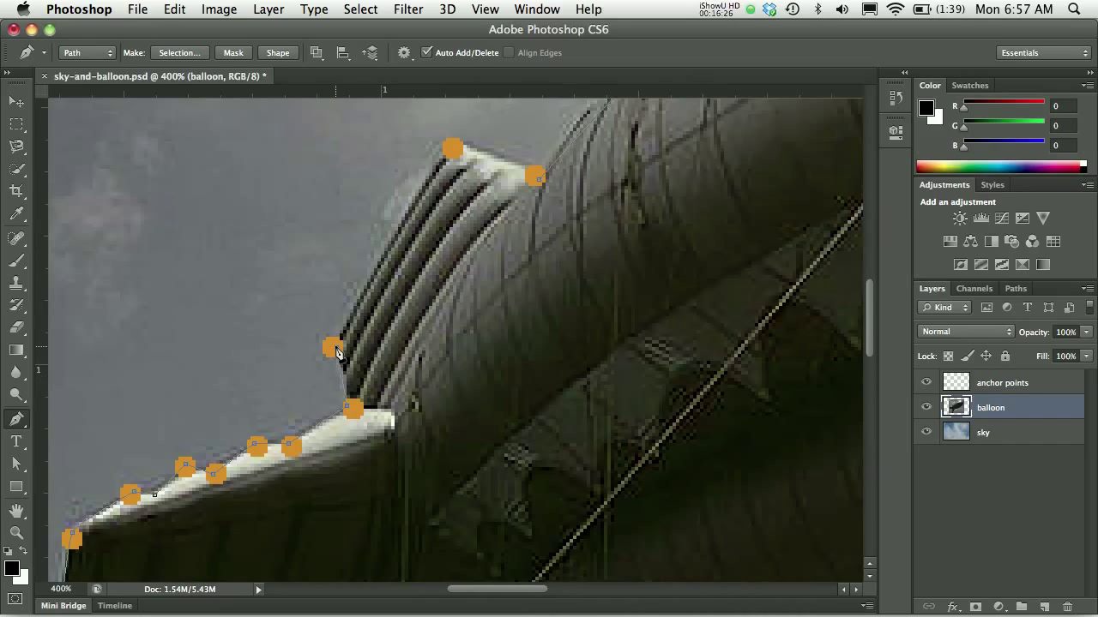
pyautogui.moveTo(336, 350); pyautogui.dragTo(339, 331)
pyautogui.moveTo(452, 148); pyautogui.dragTo(471, 149)
pyautogui.moveTo(558, 206); pyautogui.dragTo(365, 329)
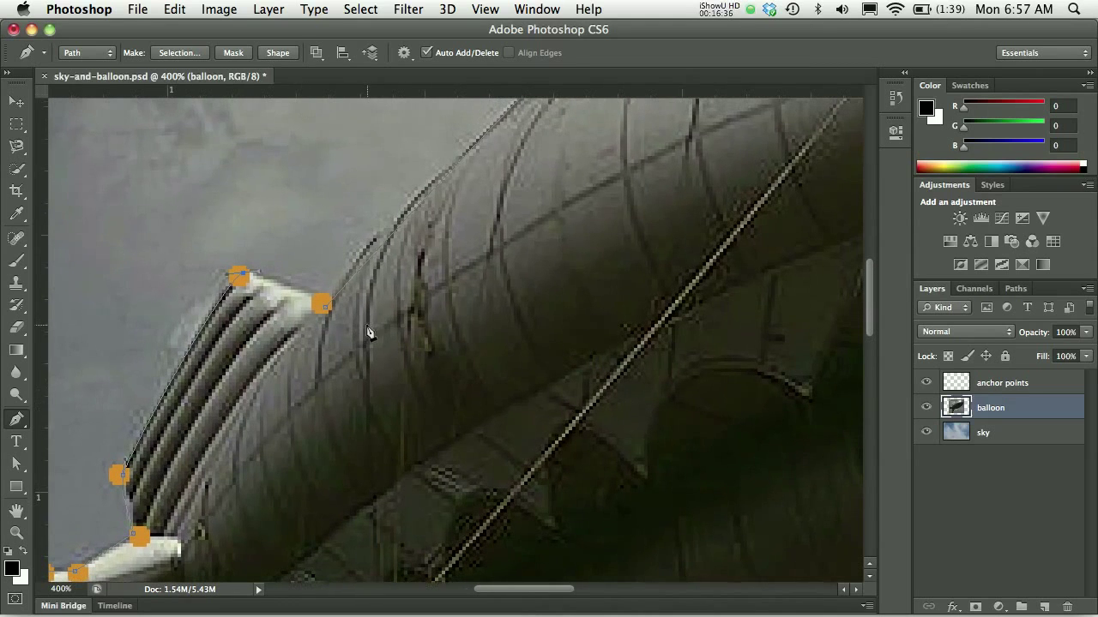
pyautogui.click(325, 308)
# Step: Save the work path under the name "balloon" and hide the anchor points layer
pyautogui.press('super+0')
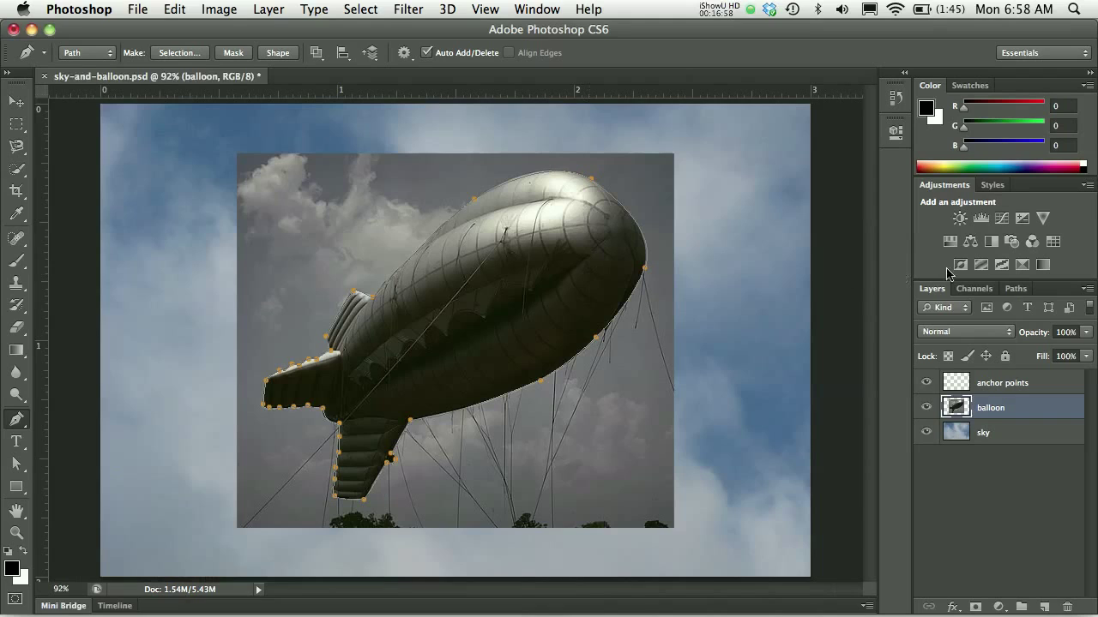
pyautogui.click(1016, 290)
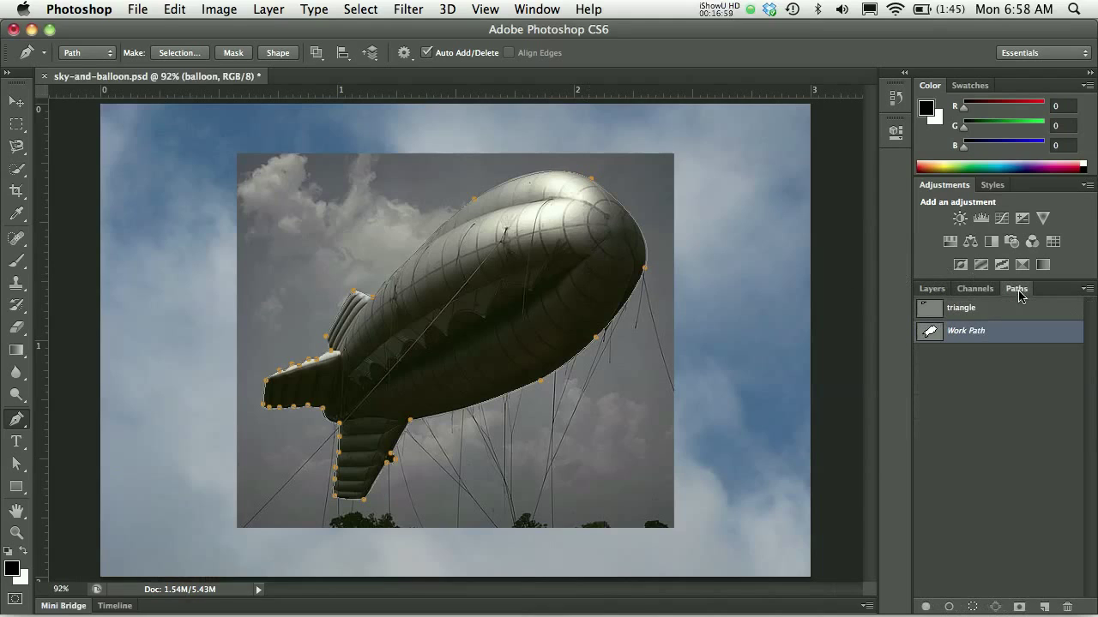
pyautogui.doubleClick(958, 333)
pyautogui.write('ba')
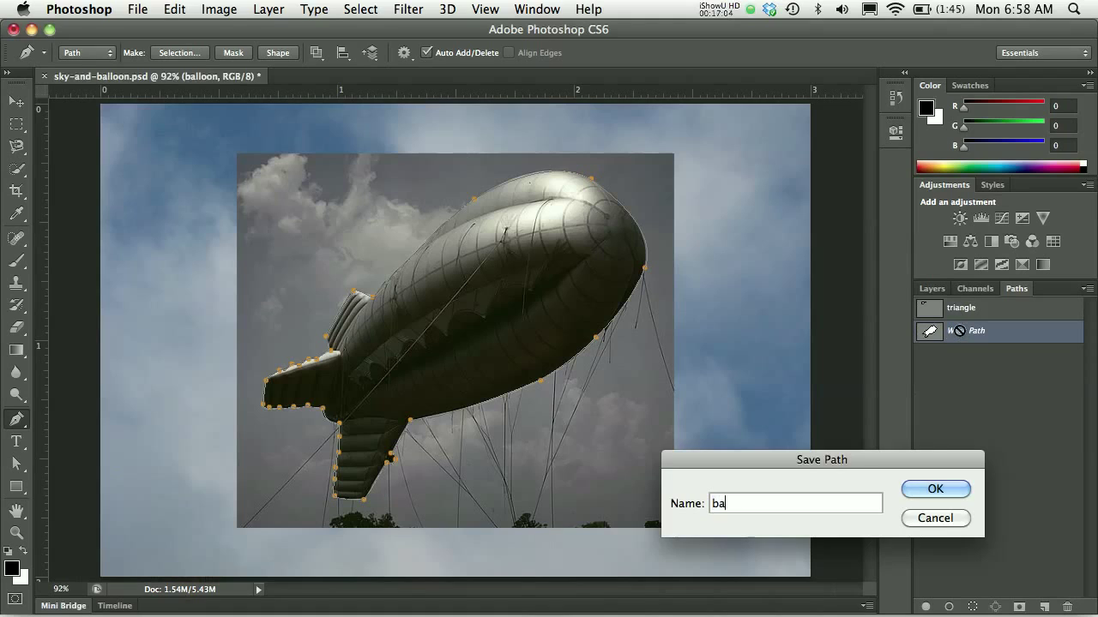
pyautogui.write('lloon')
pyautogui.press('Return')
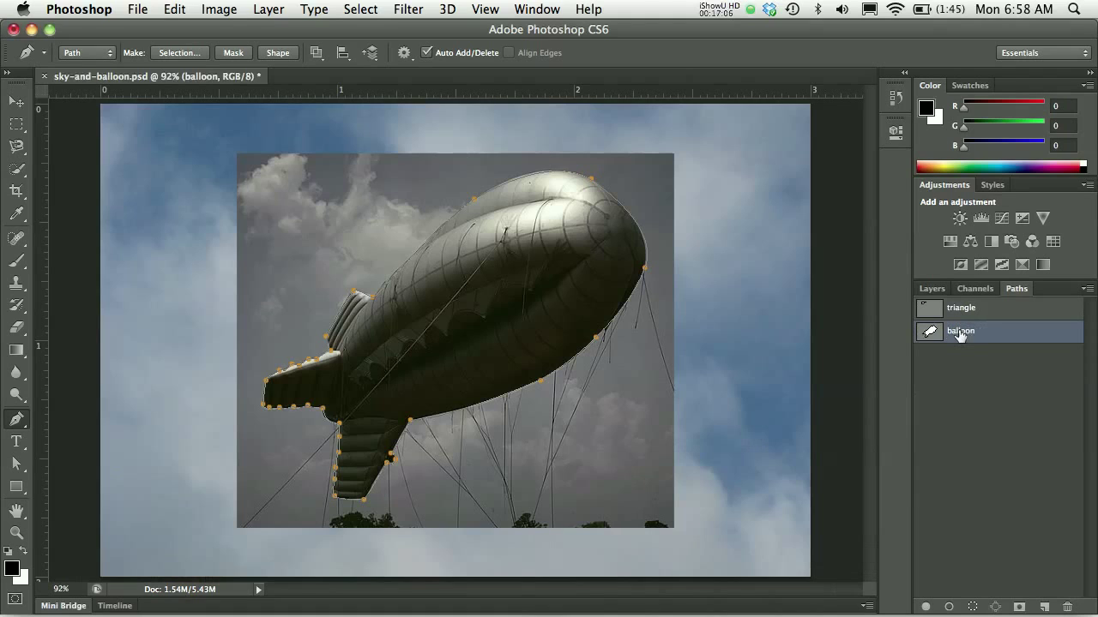
pyautogui.click(933, 289)
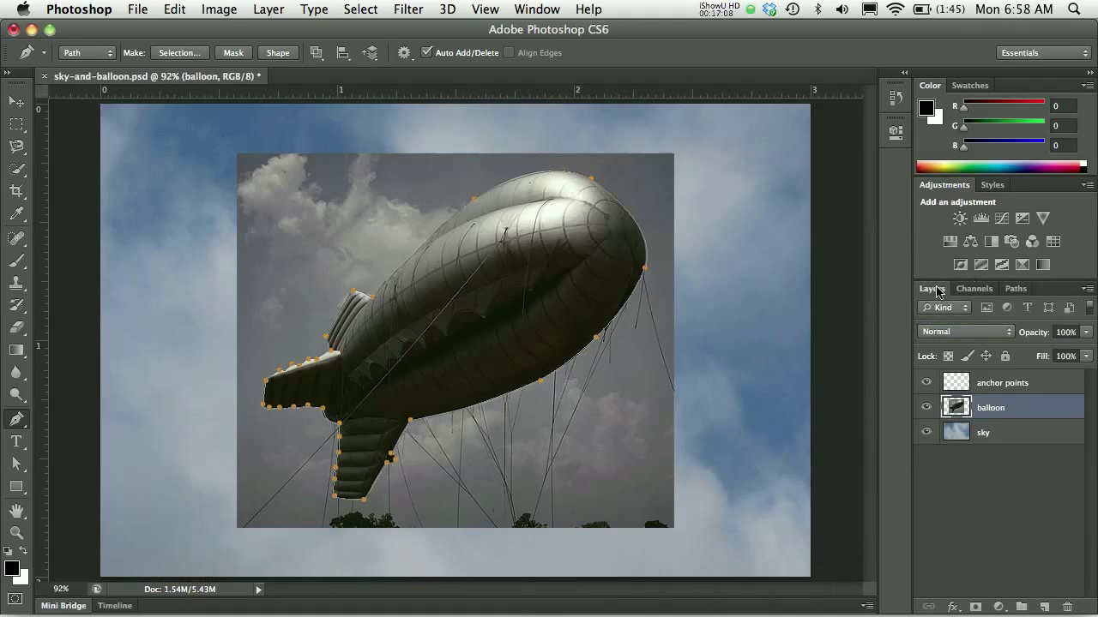
pyautogui.click(924, 386)
# Step: Examine at 300% how closely the balloon path follows the hull's upper edge and nose
pyautogui.click(632, 345)
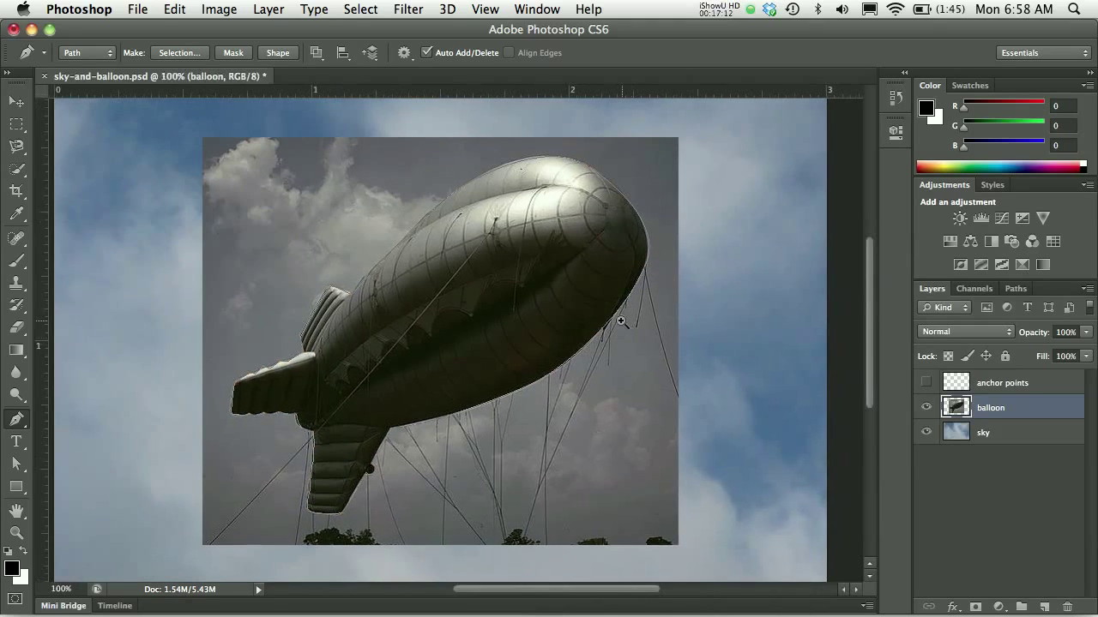
pyautogui.click(633, 345)
pyautogui.click(625, 318)
pyautogui.moveTo(558, 287); pyautogui.dragTo(688, 564)
pyautogui.moveTo(576, 240); pyautogui.dragTo(637, 310)
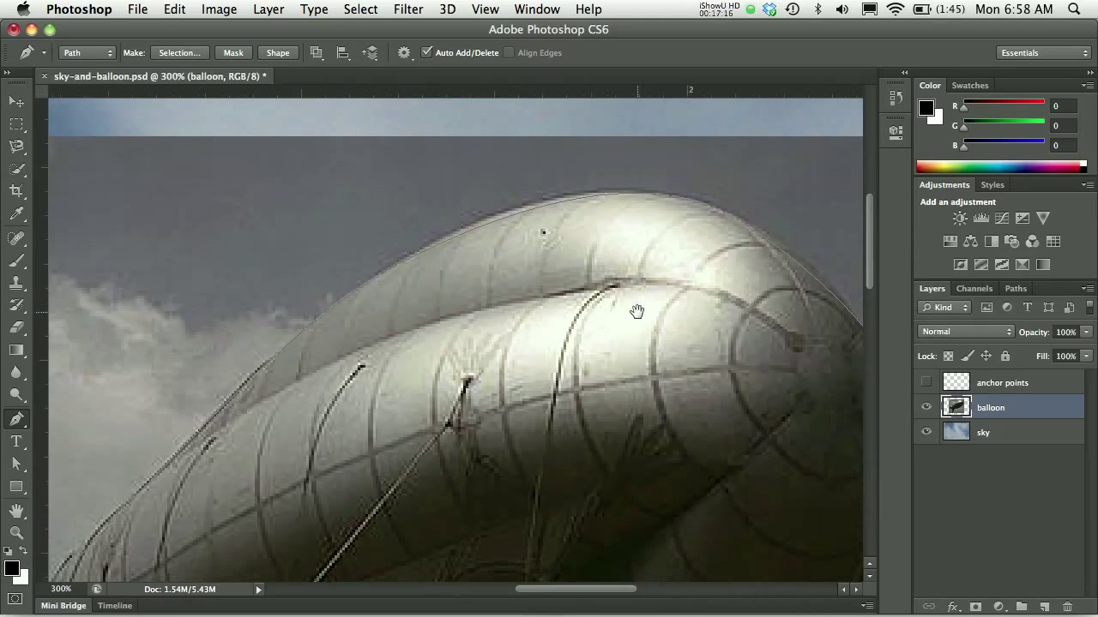
pyautogui.moveTo(793, 348); pyautogui.dragTo(690, 293)
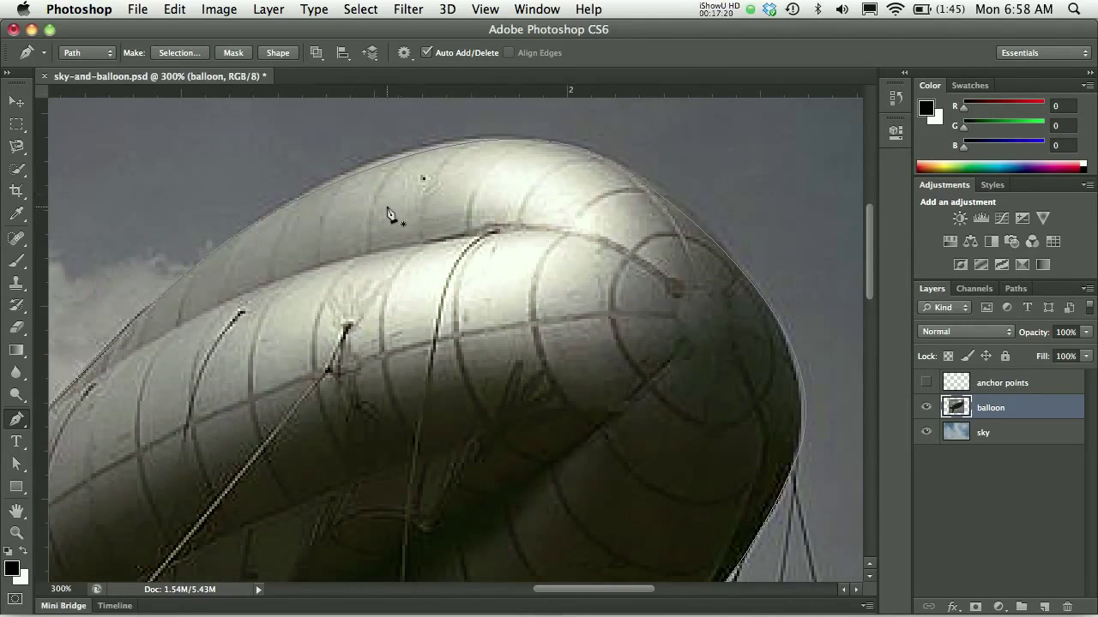
pyautogui.moveTo(256, 279); pyautogui.dragTo(547, 222)
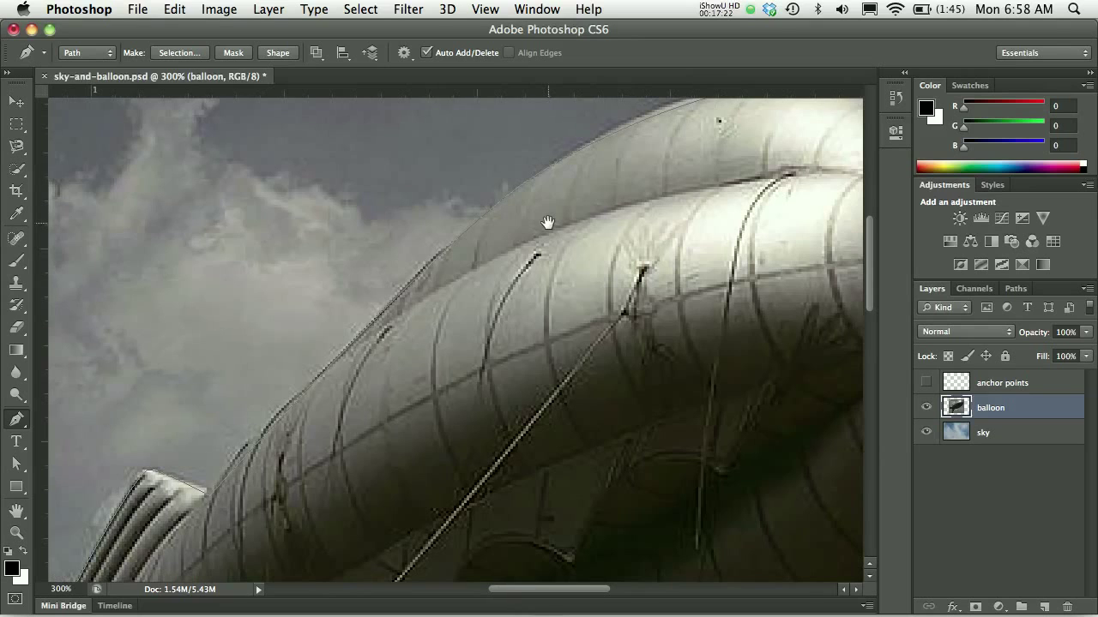
pyautogui.moveTo(285, 458); pyautogui.dragTo(56, 478)
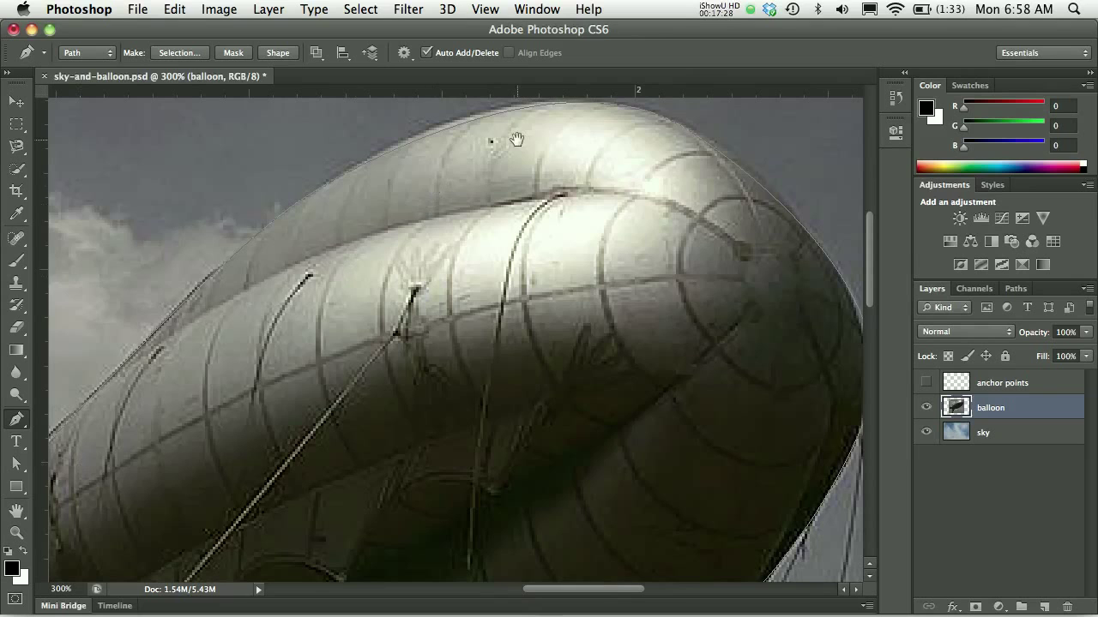
# Step: Examine how closely the balloon path follows the nose, the hull's underside and the tail fins
pyautogui.moveTo(517, 140); pyautogui.dragTo(495, 228)
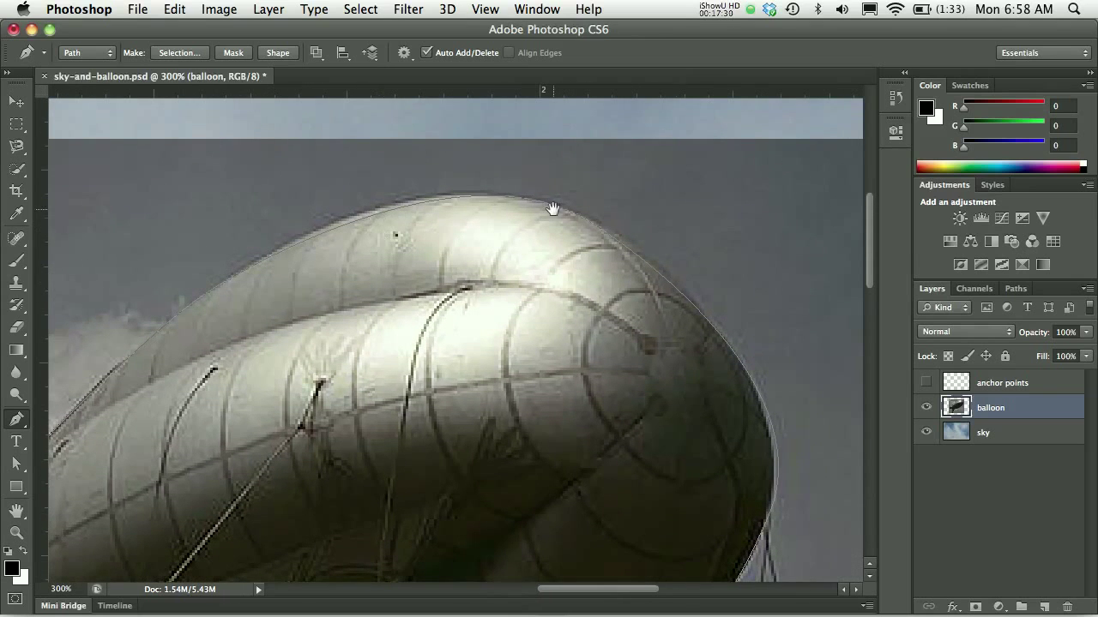
pyautogui.moveTo(554, 208); pyautogui.dragTo(549, 184)
pyautogui.moveTo(661, 331); pyautogui.dragTo(657, 220)
pyautogui.moveTo(536, 568); pyautogui.dragTo(677, 240)
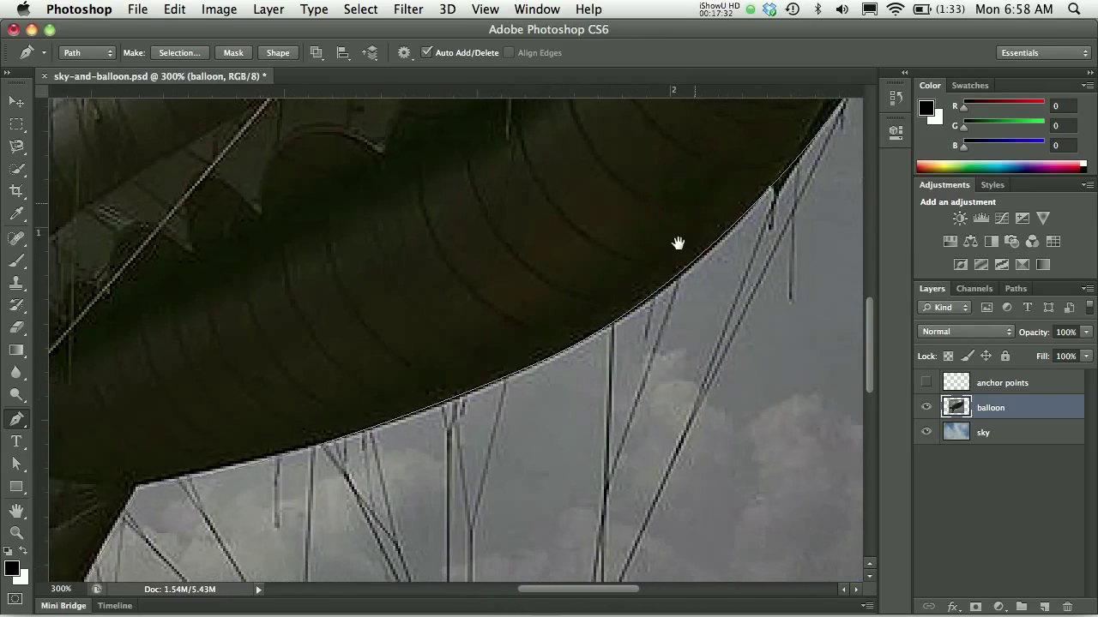
pyautogui.moveTo(248, 383); pyautogui.dragTo(629, 320)
pyautogui.moveTo(584, 457); pyautogui.dragTo(566, 331)
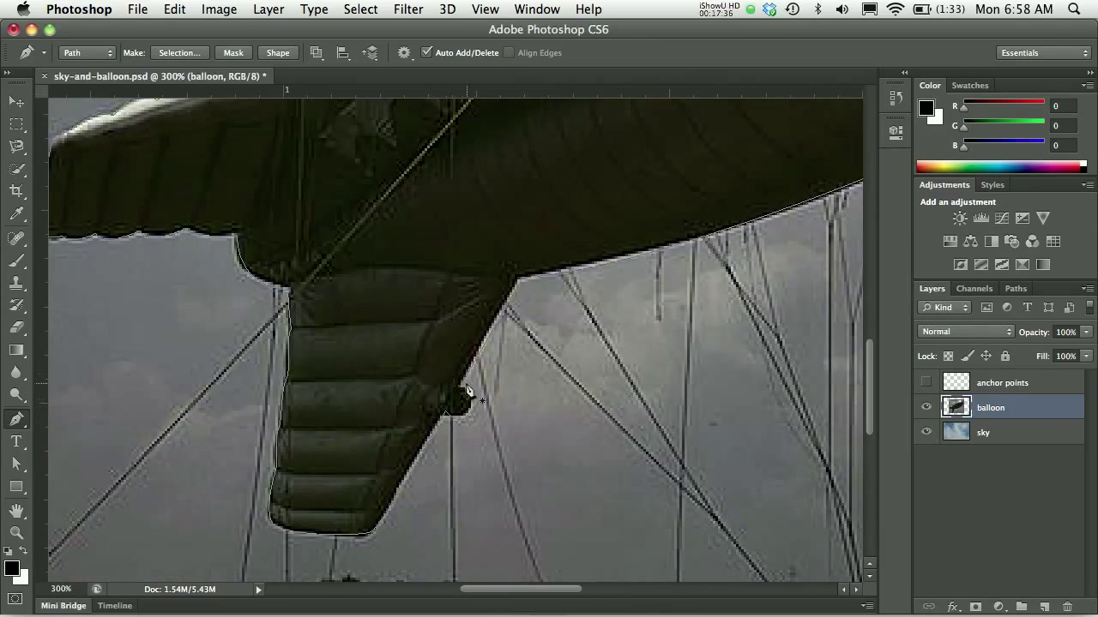
pyautogui.moveTo(324, 359); pyautogui.dragTo(372, 452)
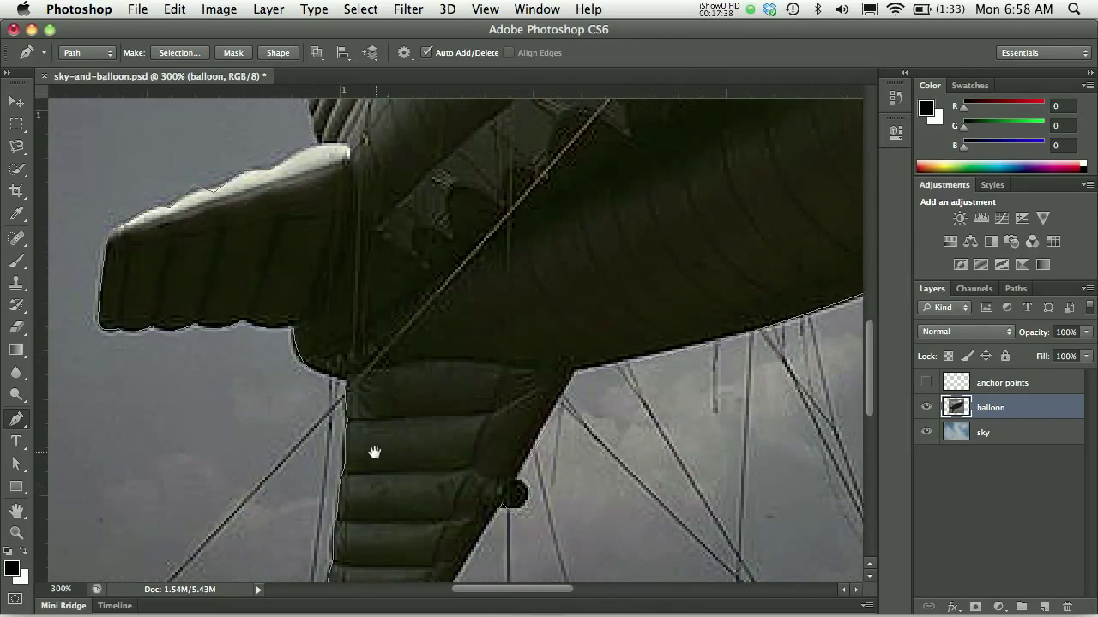
pyautogui.moveTo(299, 322); pyautogui.dragTo(228, 500)
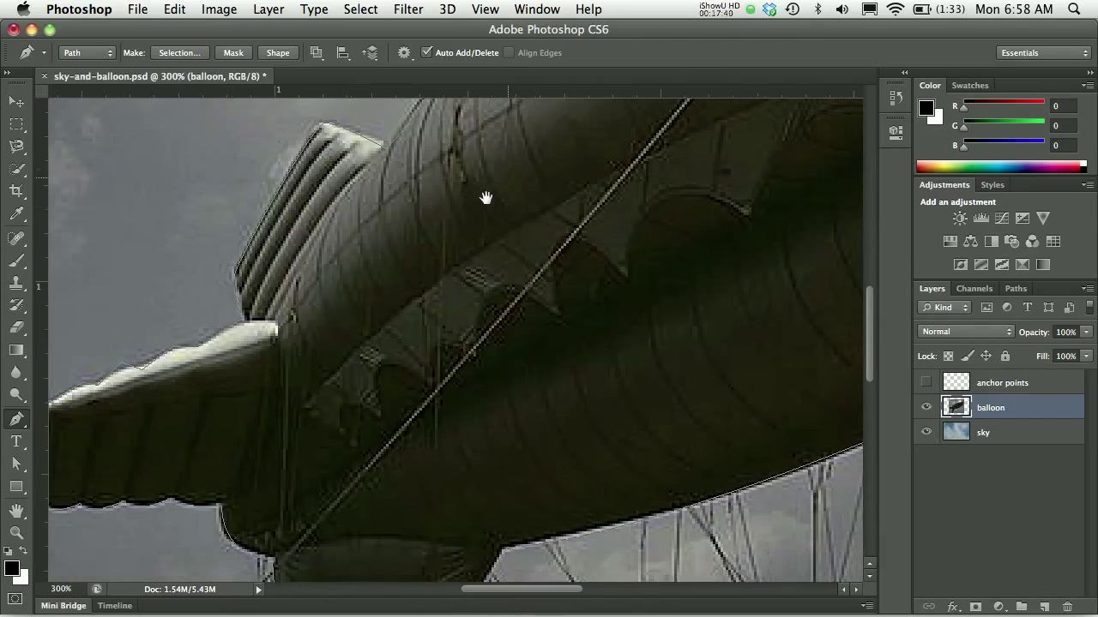
pyautogui.moveTo(486, 196); pyautogui.dragTo(261, 452)
pyautogui.moveTo(453, 226); pyautogui.dragTo(429, 167)
pyautogui.press('super+minus')
pyautogui.press('super+minus')
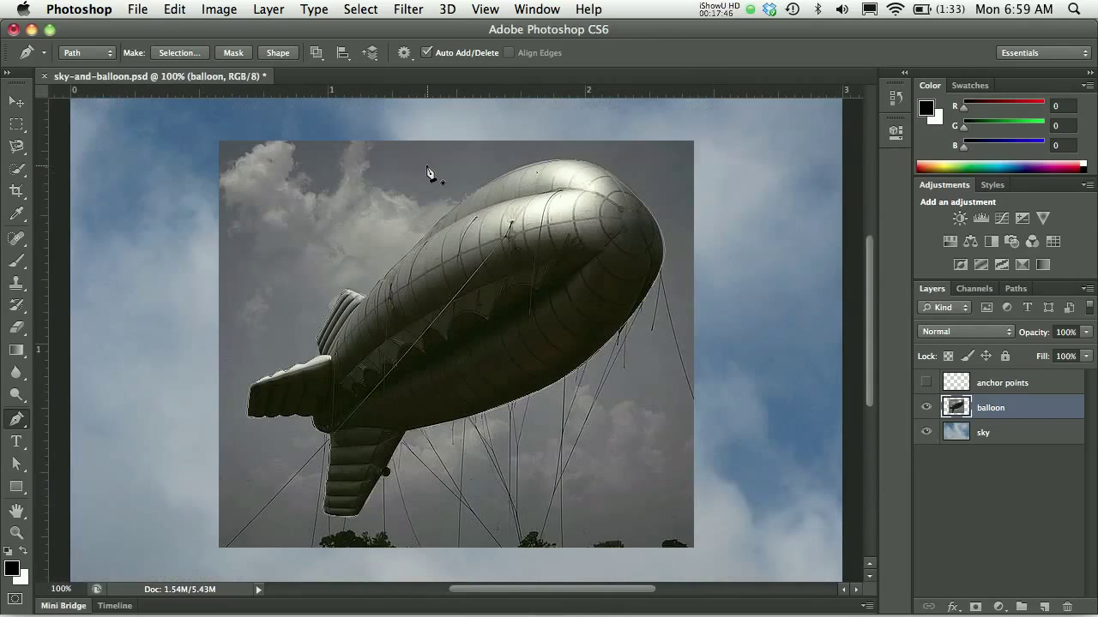
# Step: Activate the Direct Selection tool and select the balloon path so its anchor points are shown
pyautogui.click(19, 469)
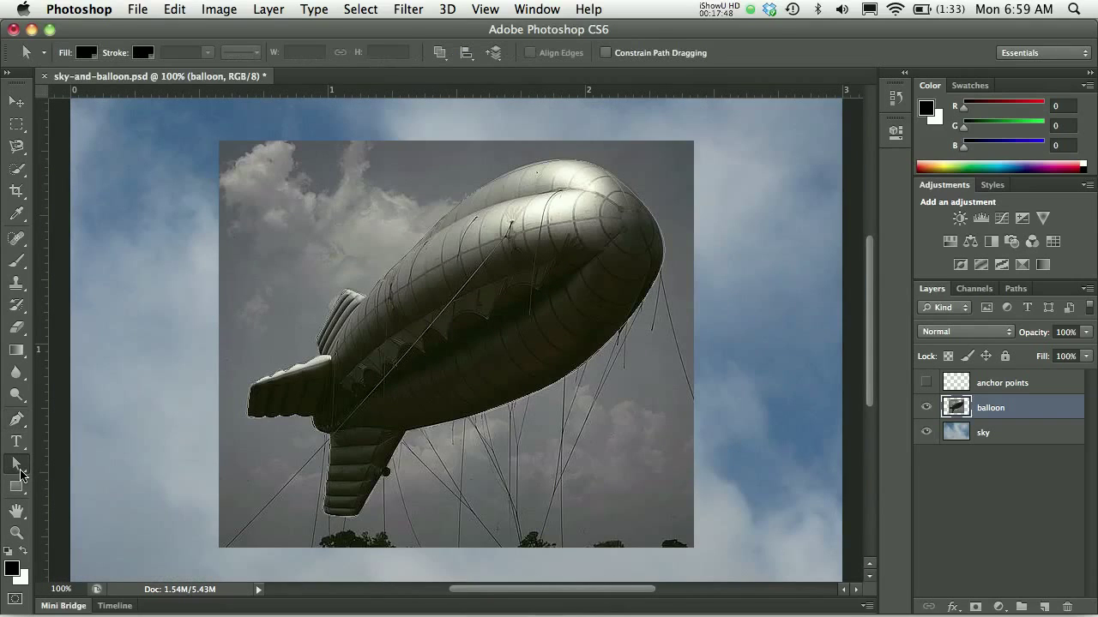
pyautogui.click(21, 473)
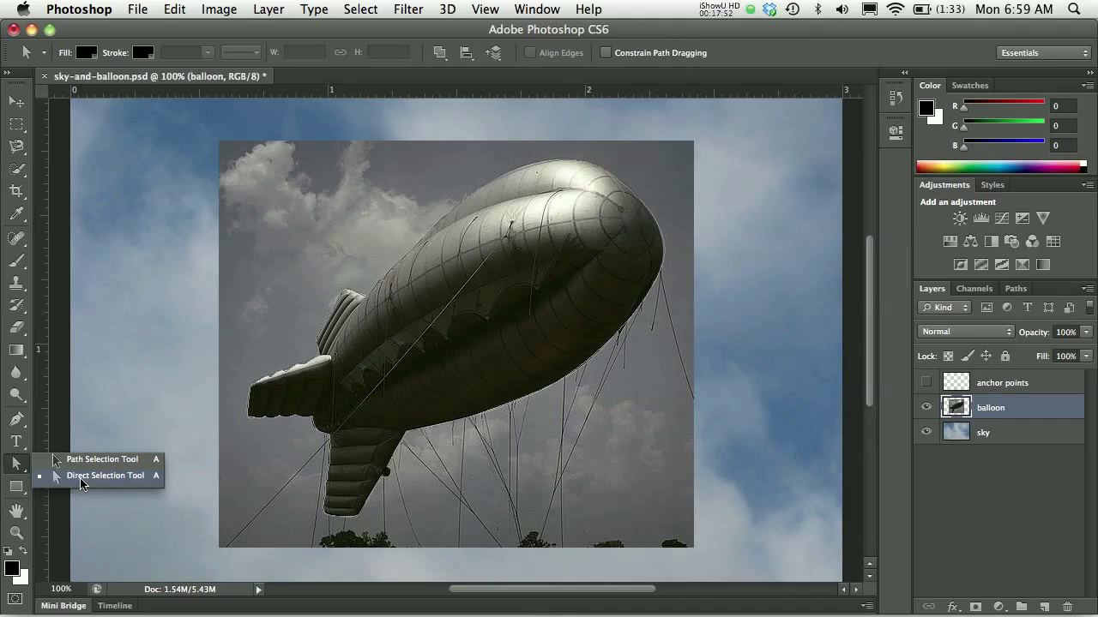
pyautogui.click(83, 483)
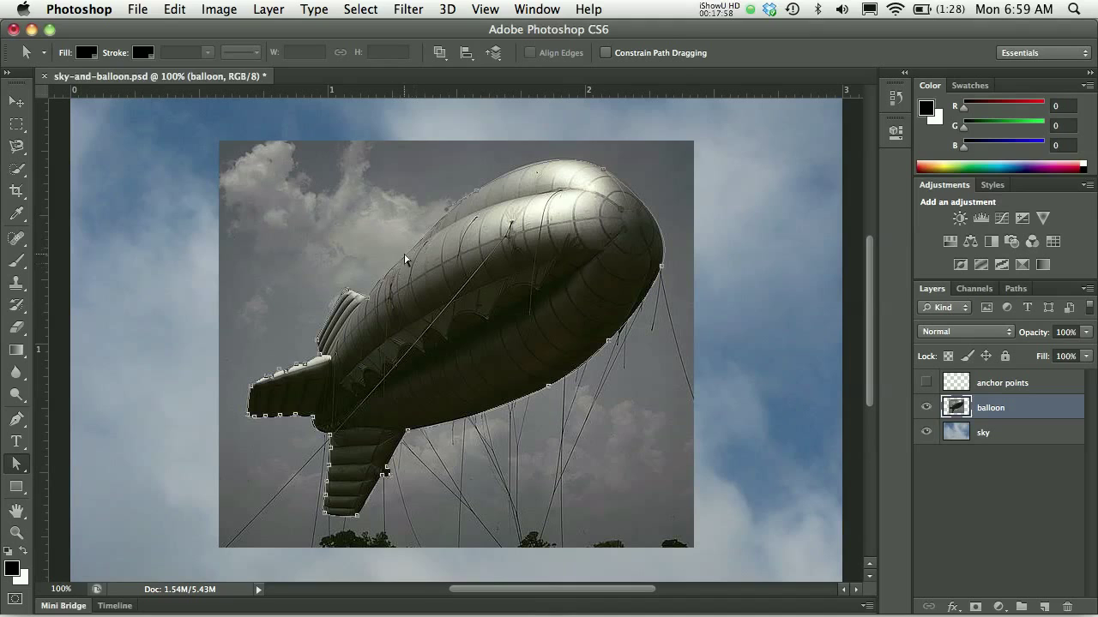
pyautogui.click(462, 423)
# Step: Raise the direction handle of the anchor on the hull's upper edge so the curve follows the top outline
pyautogui.keyDown('super'); pyautogui.click(418, 290); pyautogui.keyUp('super')
pyautogui.keyDown('super'); pyautogui.click(415, 254); pyautogui.keyUp('super')
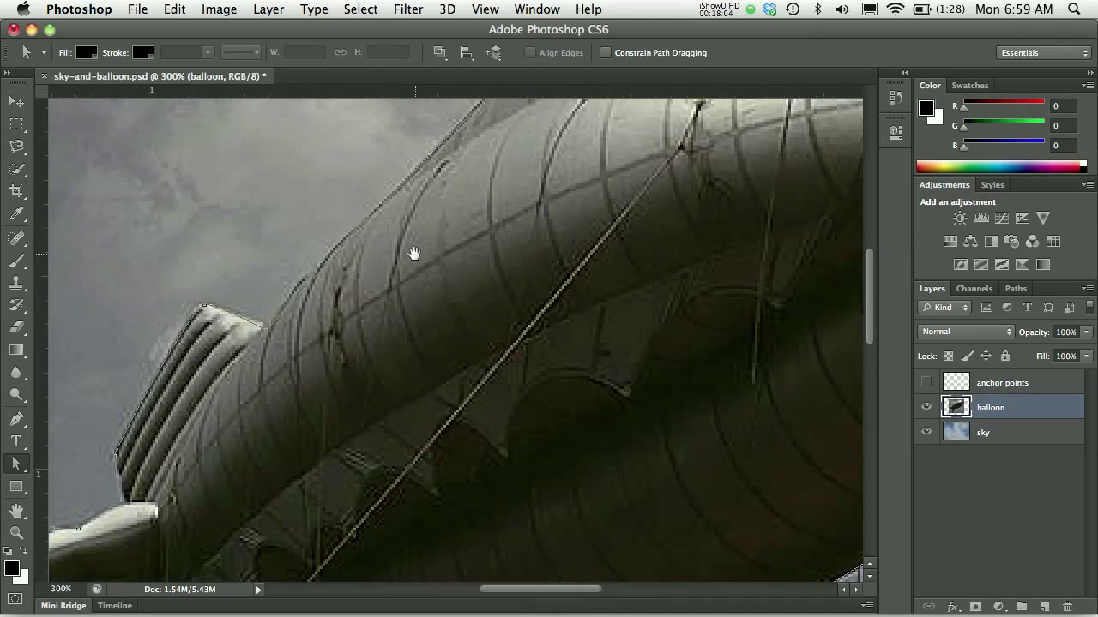
pyautogui.moveTo(413, 254); pyautogui.dragTo(368, 372)
pyautogui.keyDown('super'); pyautogui.click(323, 436); pyautogui.keyUp('super')
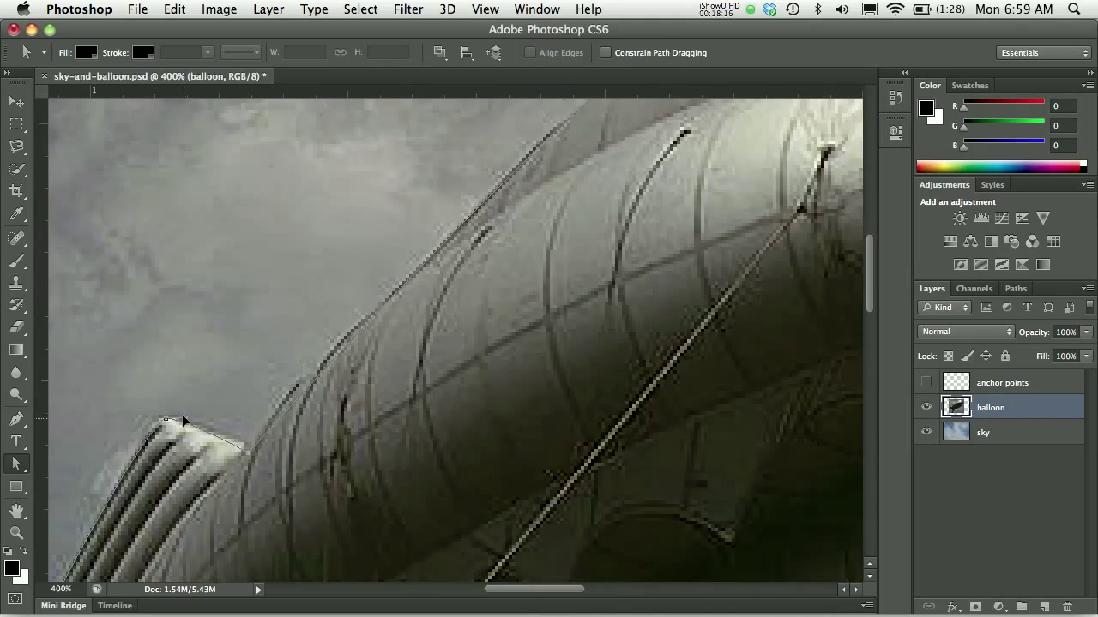
pyautogui.moveTo(480, 238); pyautogui.dragTo(446, 177)
pyautogui.moveTo(533, 166); pyautogui.dragTo(400, 314)
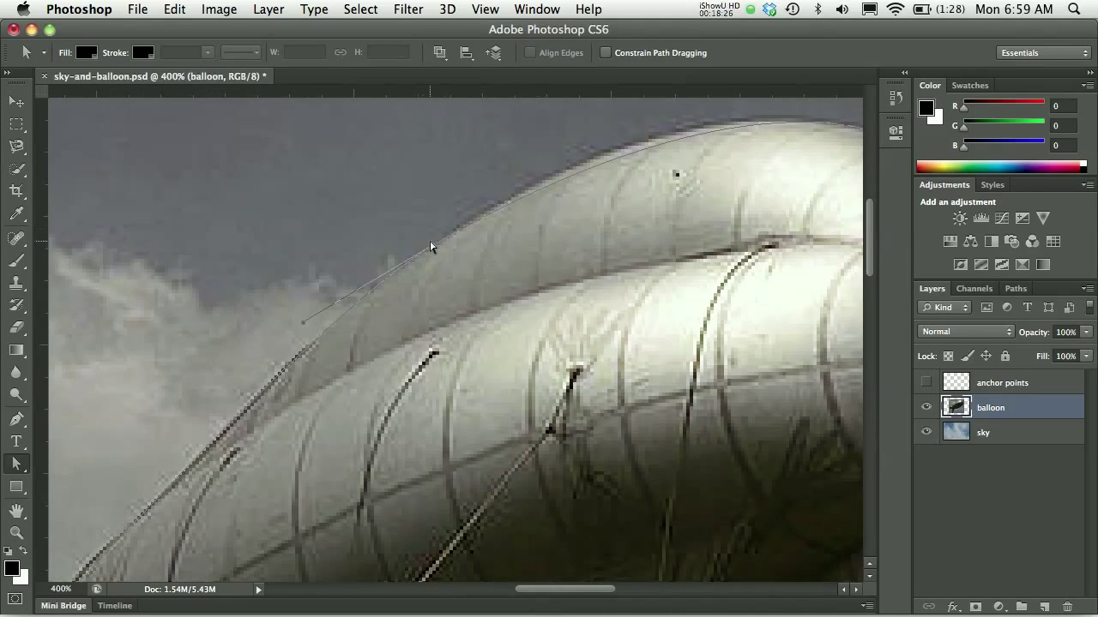
pyautogui.moveTo(514, 240); pyautogui.dragTo(438, 285)
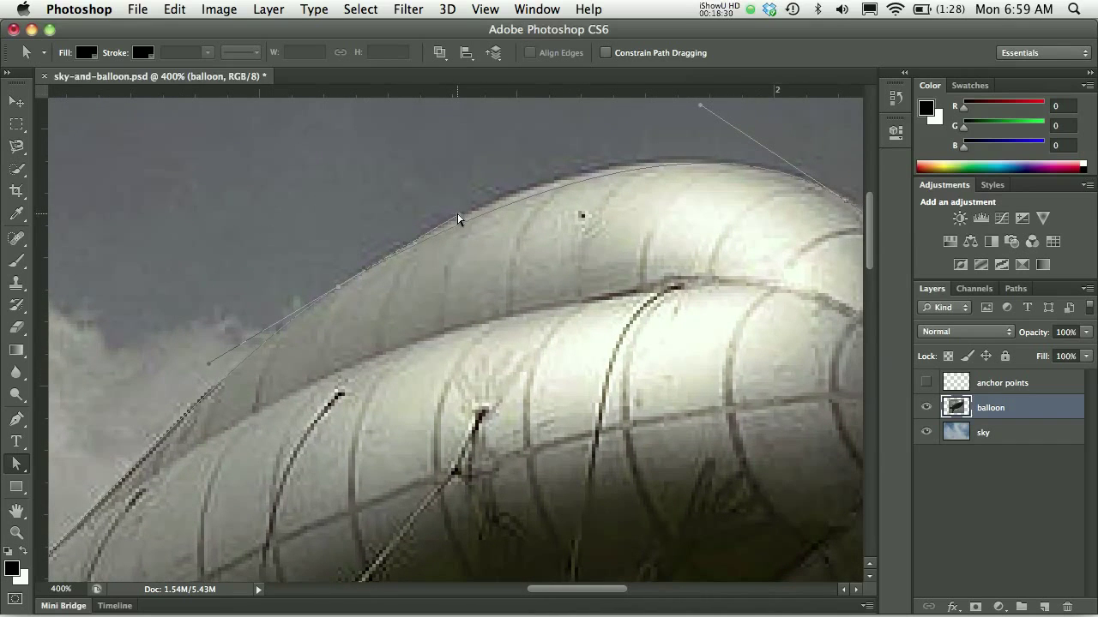
pyautogui.moveTo(458, 218); pyautogui.dragTo(456, 204)
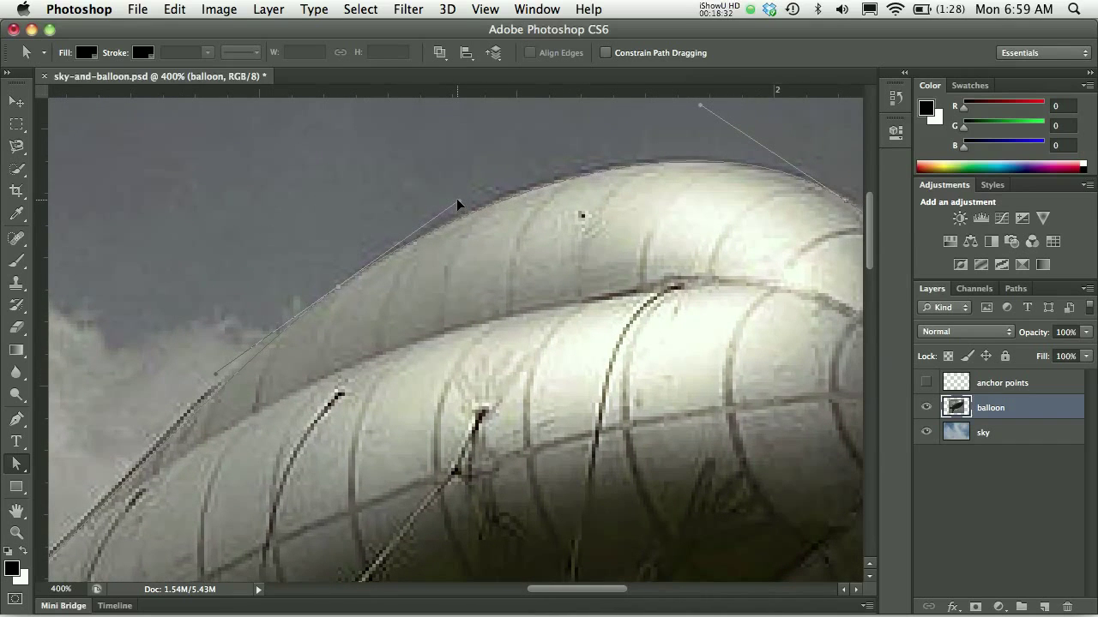
# Step: Adjust the anchor above the nose and the handles of both nose anchors so the curve hugs the nose's outline
pyautogui.moveTo(665, 237); pyautogui.dragTo(473, 222)
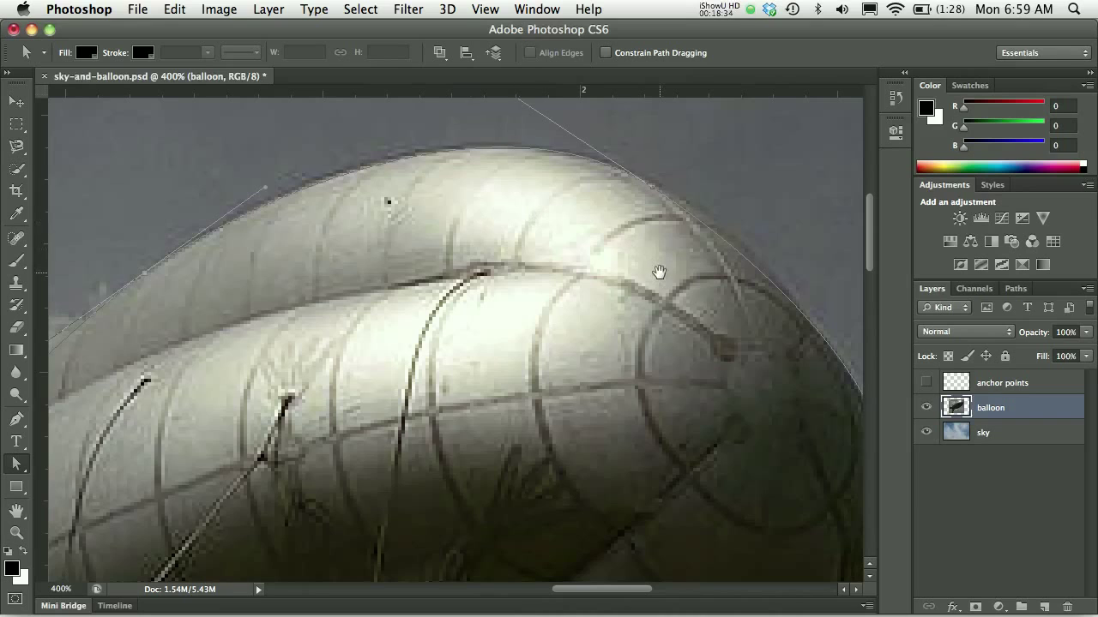
pyautogui.moveTo(658, 272); pyautogui.dragTo(468, 302)
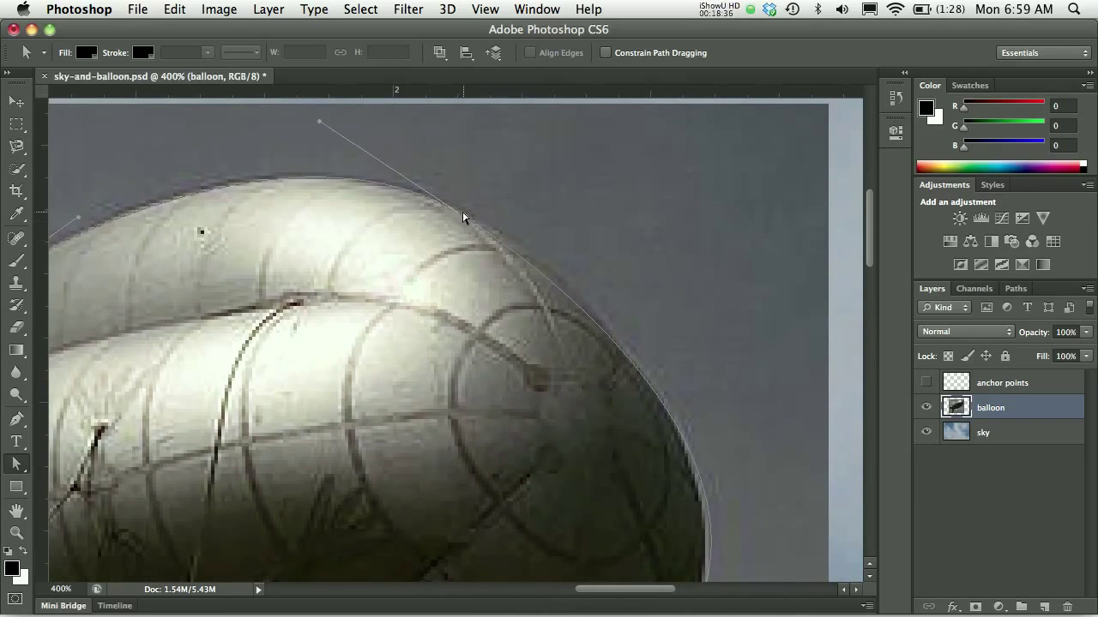
pyautogui.click(463, 222)
pyautogui.moveTo(612, 318); pyautogui.dragTo(617, 316)
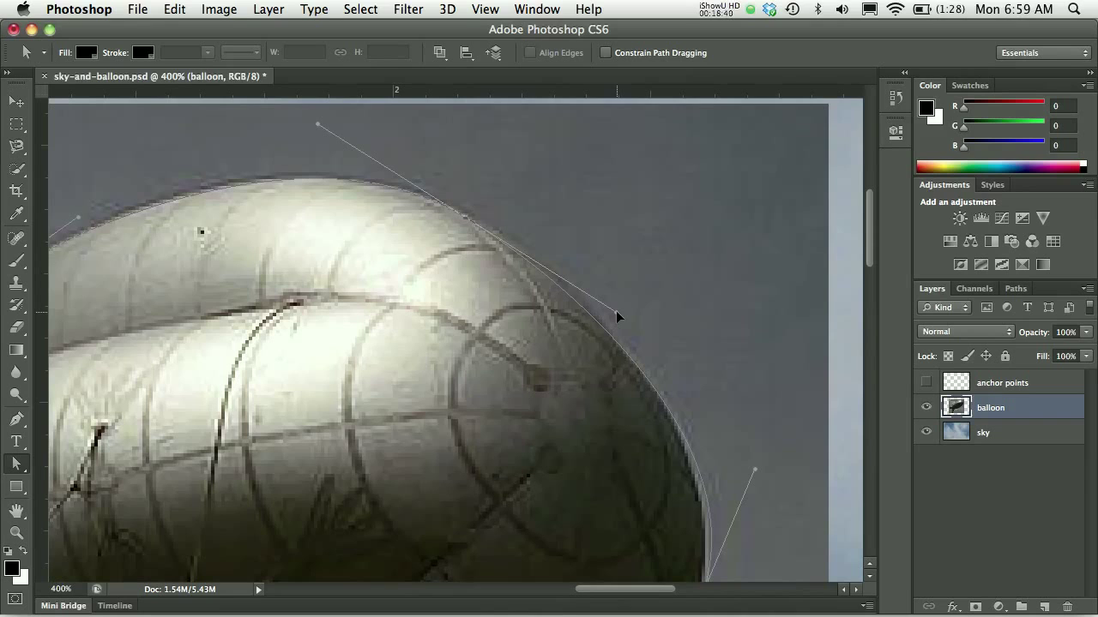
pyautogui.moveTo(655, 483); pyautogui.dragTo(660, 284)
pyautogui.click(694, 398)
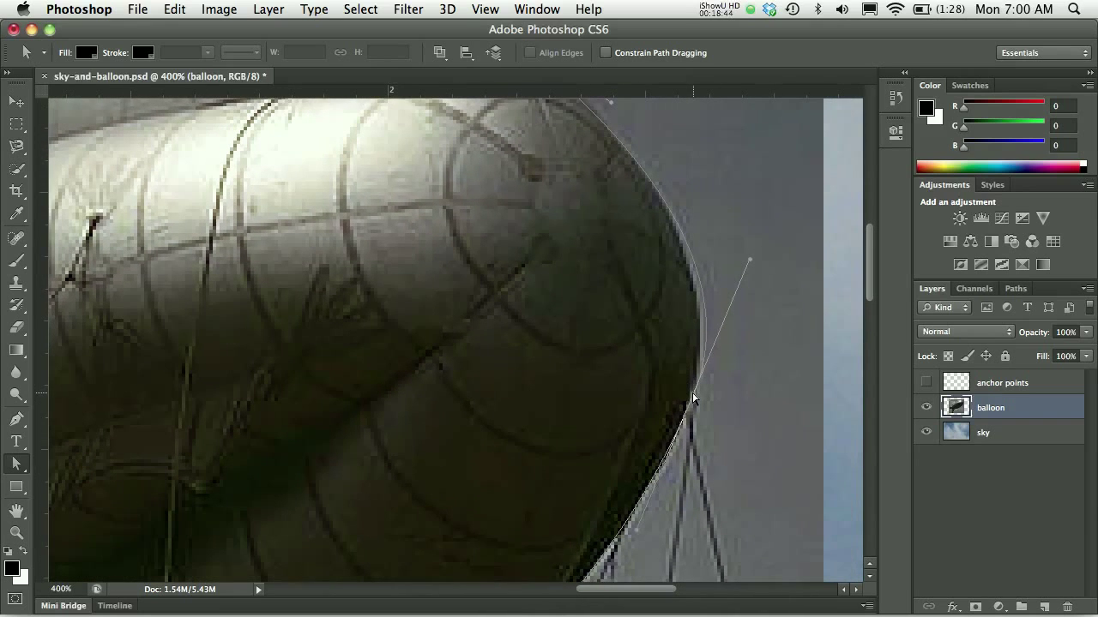
pyautogui.moveTo(749, 260); pyautogui.dragTo(738, 264)
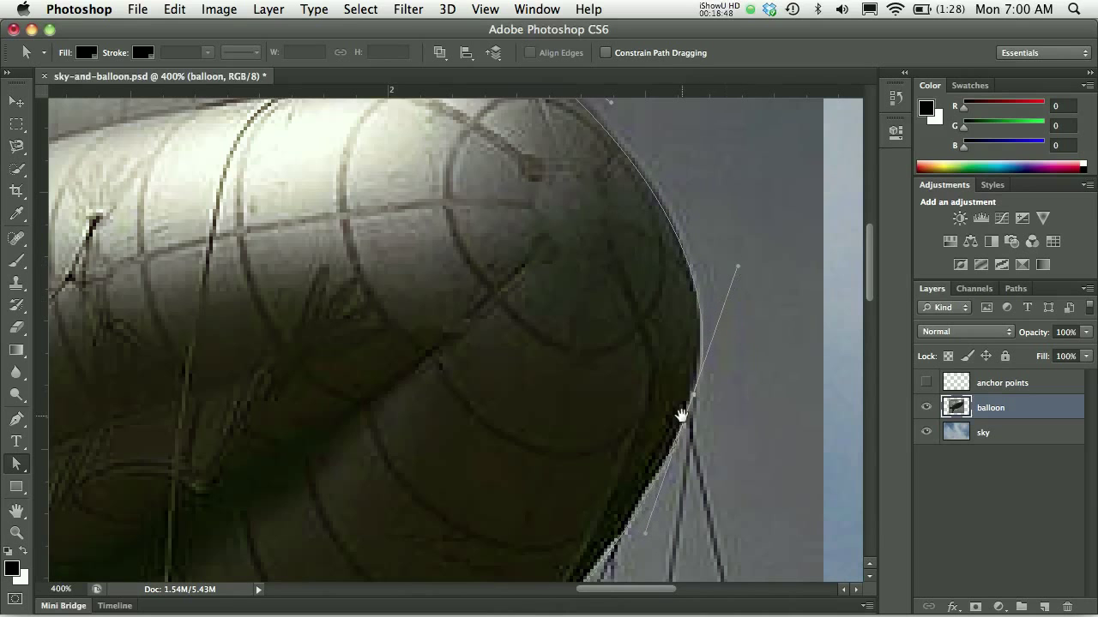
# Step: Tighten the balloon path around the small round knob on the lower fin's slanted edge at 600% zoom
pyautogui.moveTo(680, 413); pyautogui.dragTo(740, 165)
pyautogui.moveTo(600, 428); pyautogui.dragTo(747, 326)
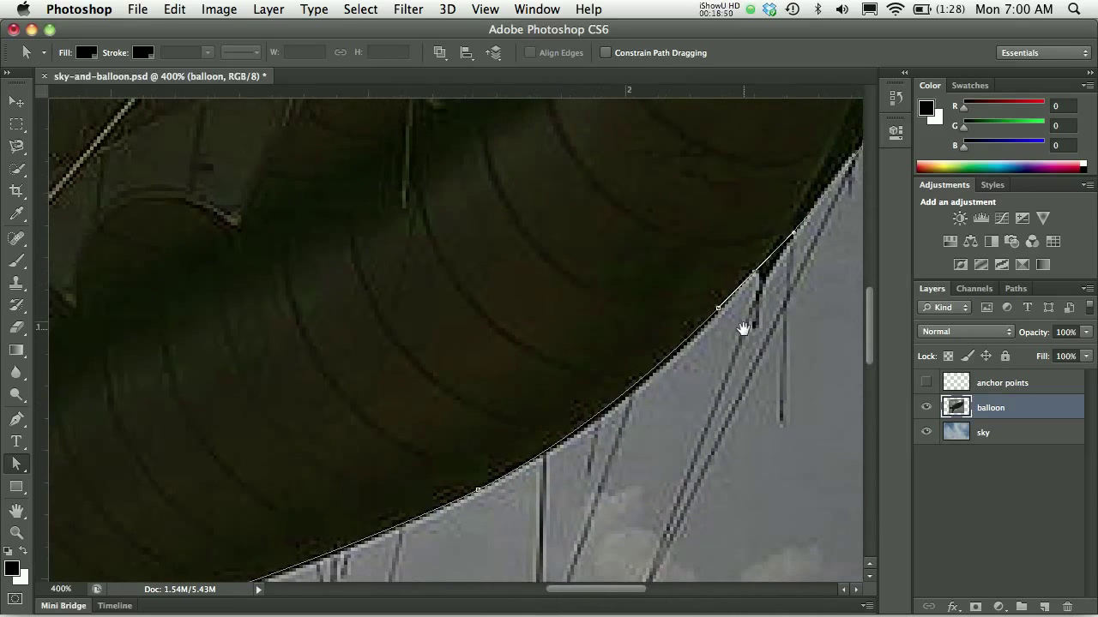
pyautogui.moveTo(622, 424); pyautogui.dragTo(681, 326)
pyautogui.moveTo(376, 478); pyautogui.dragTo(661, 263)
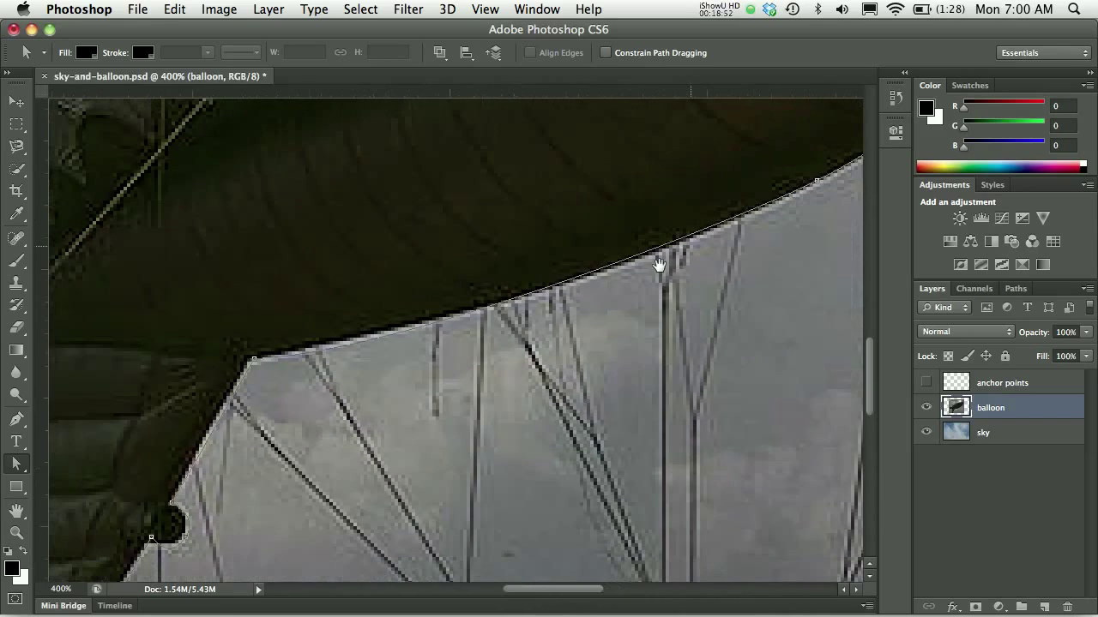
pyautogui.moveTo(383, 390); pyautogui.dragTo(500, 318)
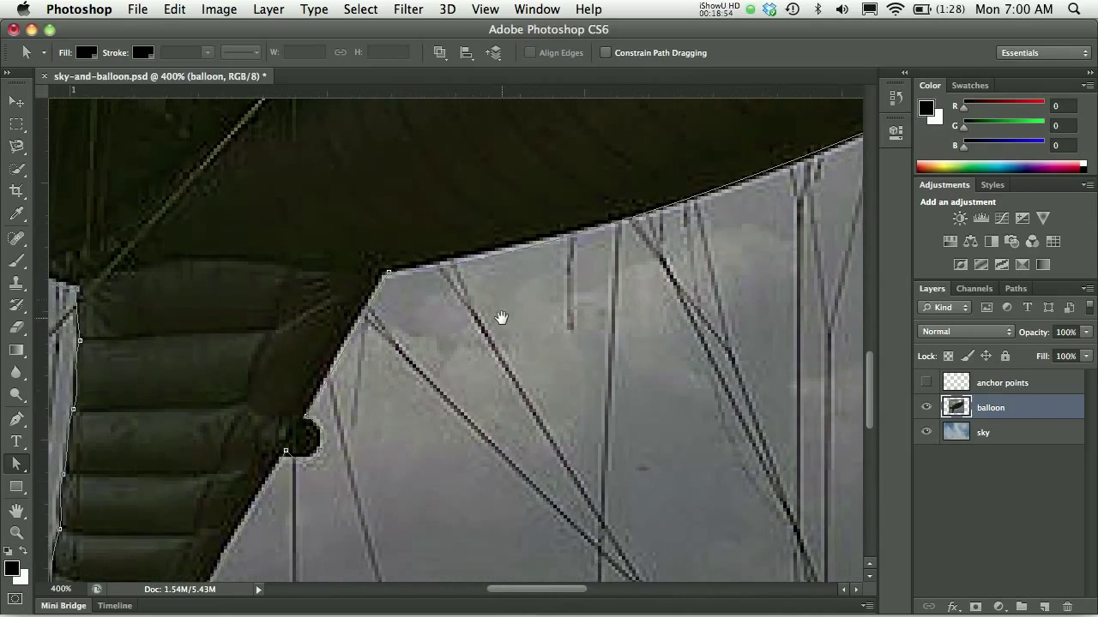
pyautogui.moveTo(344, 467); pyautogui.dragTo(374, 392)
pyautogui.click(376, 374)
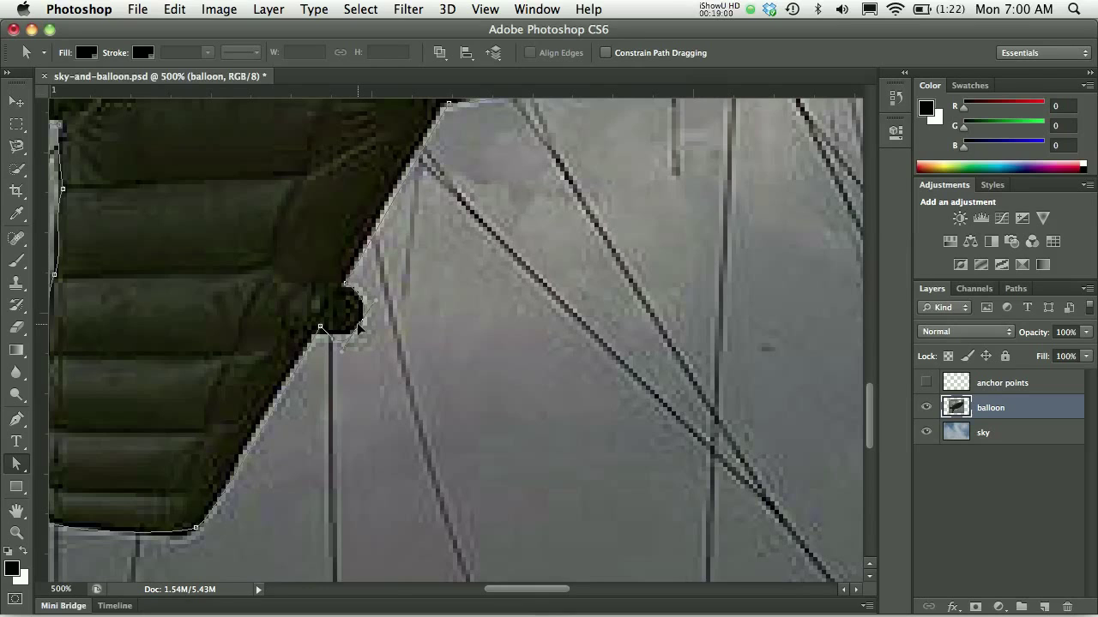
pyautogui.click(318, 327)
pyautogui.click(343, 350)
pyautogui.scroll(1, 343, 343)
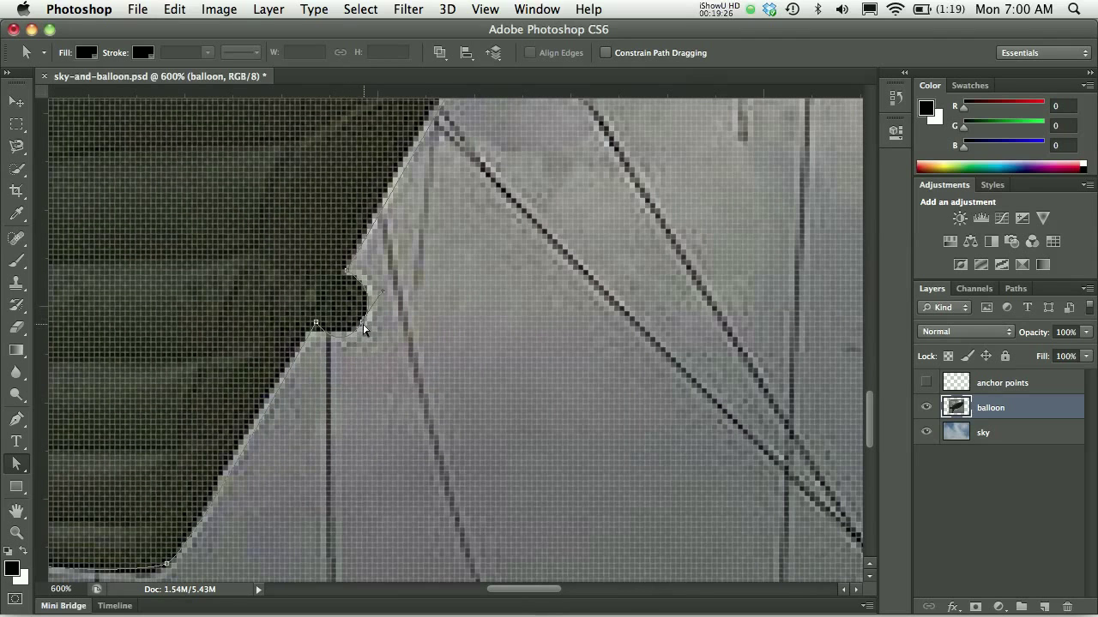
pyautogui.moveTo(360, 326); pyautogui.dragTo(366, 314)
pyautogui.keyDown('alt'); pyautogui.keyDown('super'); pyautogui.click(357, 334); pyautogui.keyUp('super'); pyautogui.keyUp('alt')
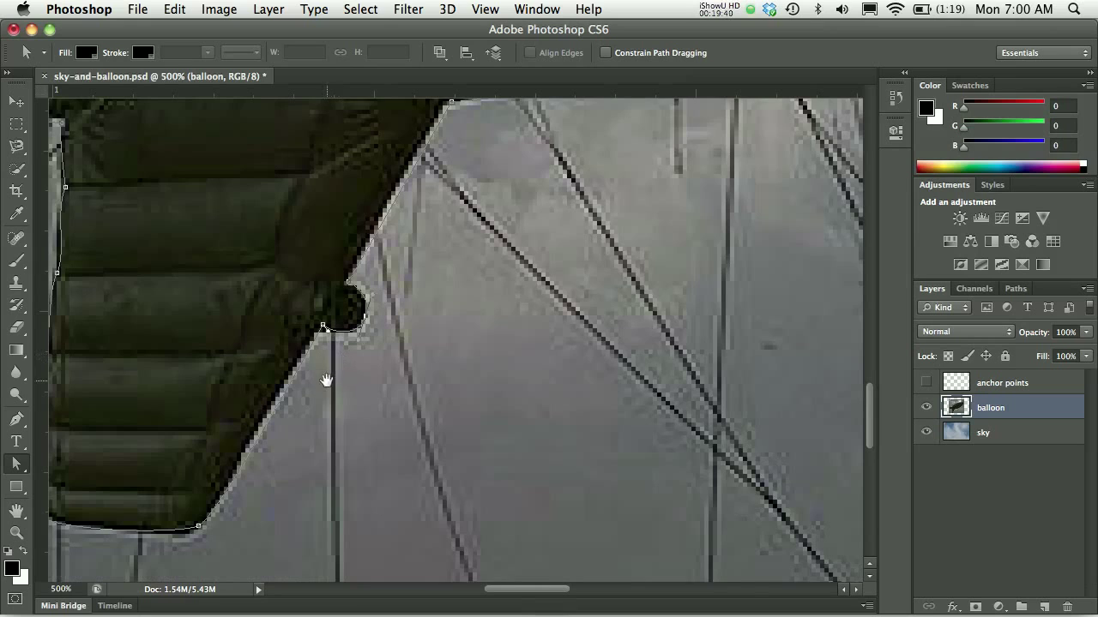
# Step: Fine-tune the direction handle of the uppermost anchor on the lower fin's rear edge
pyautogui.moveTo(326, 380); pyautogui.dragTo(385, 326)
pyautogui.click(380, 273)
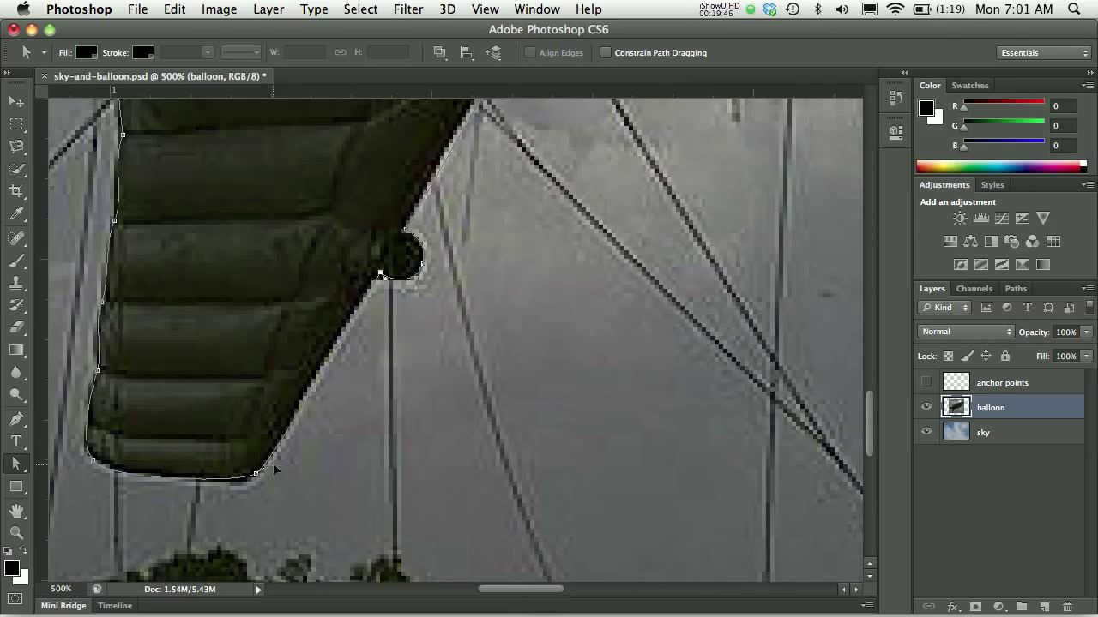
pyautogui.moveTo(221, 385); pyautogui.dragTo(289, 424)
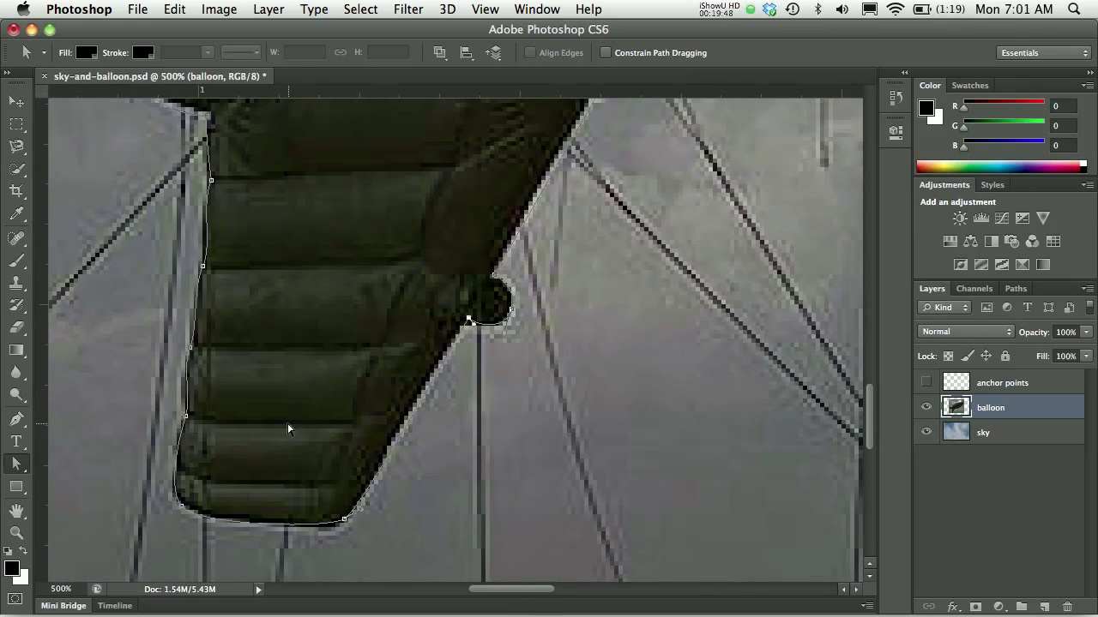
pyautogui.moveTo(265, 252); pyautogui.dragTo(286, 369)
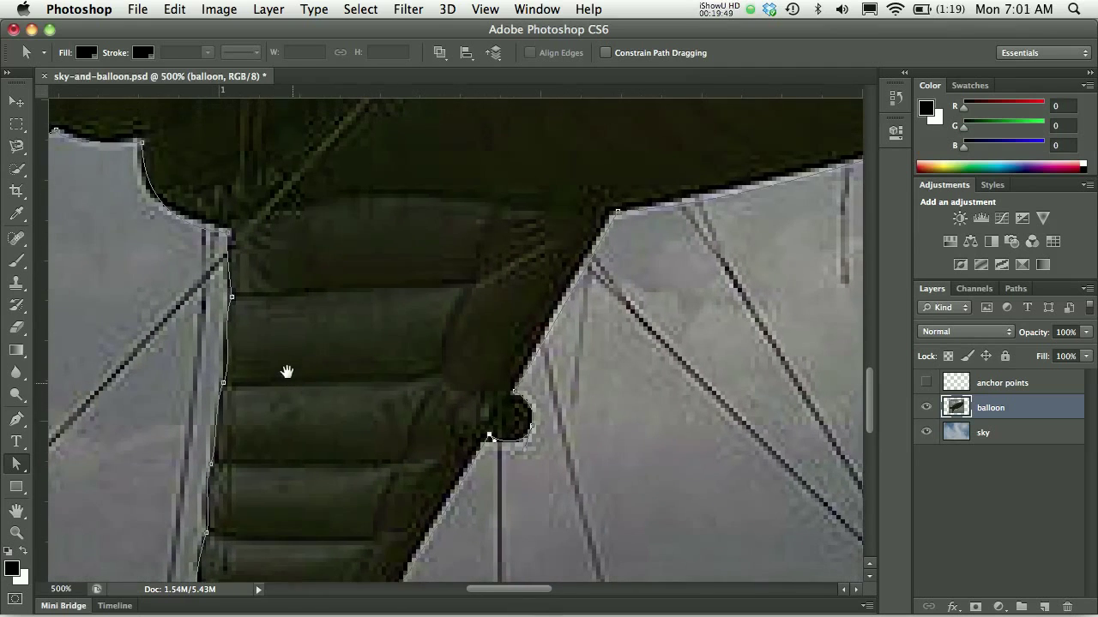
pyautogui.click(232, 297)
pyautogui.moveTo(232, 364); pyautogui.dragTo(232, 360)
# Step: Adjust the curve handles along the side fin's bright scalloped upper edge independently with the Convert Point tool
pyautogui.moveTo(214, 252); pyautogui.dragTo(351, 392)
pyautogui.moveTo(265, 274); pyautogui.dragTo(377, 366)
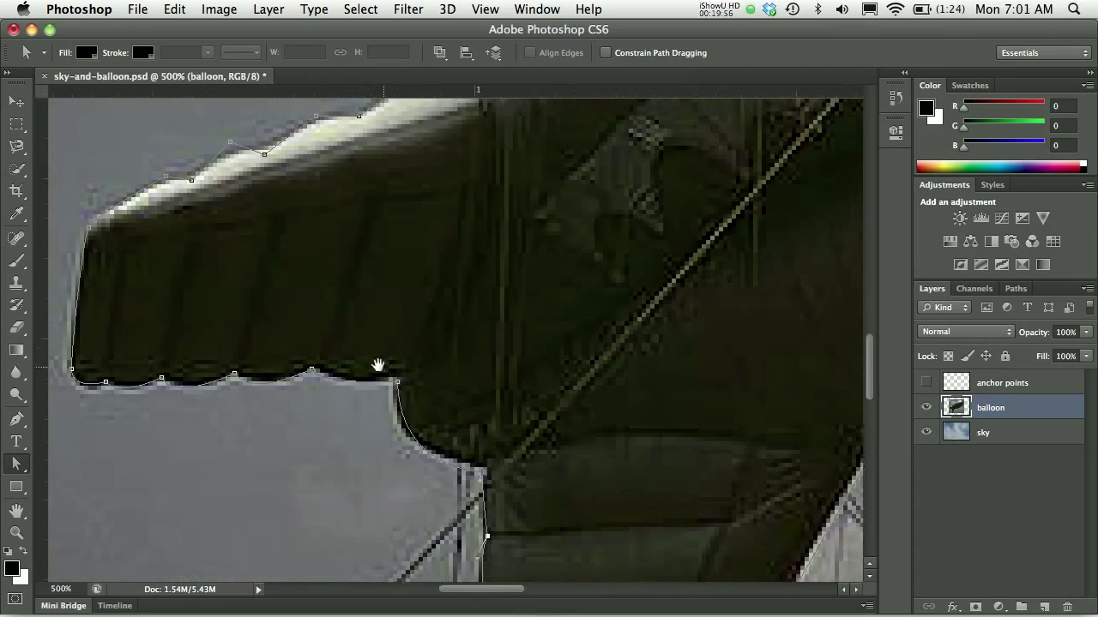
pyautogui.moveTo(340, 233); pyautogui.dragTo(351, 355)
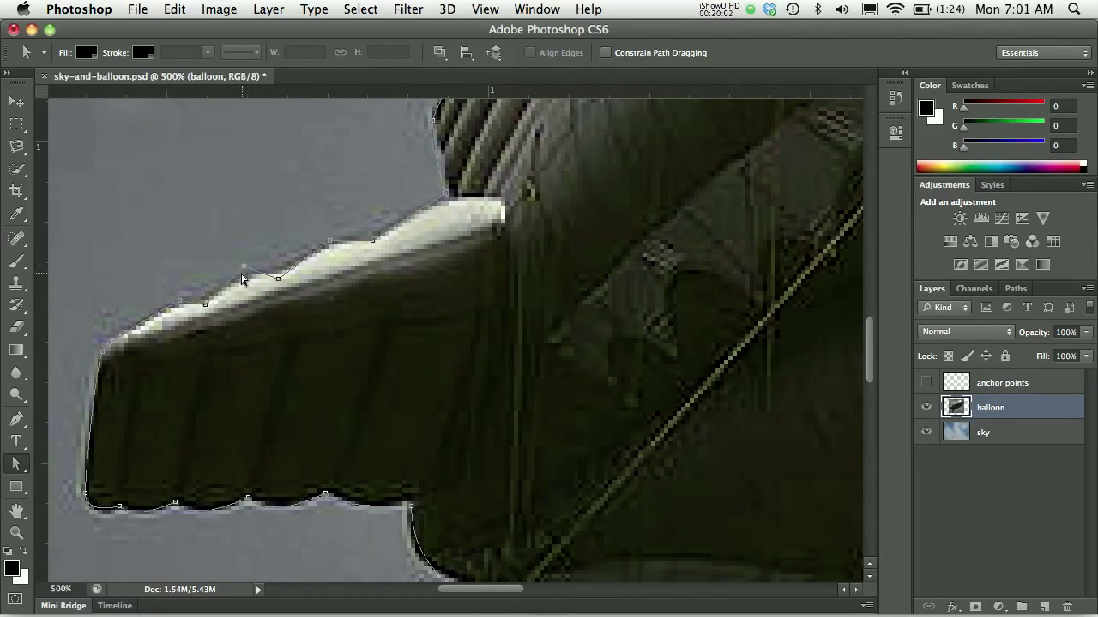
pyautogui.click(18, 419)
pyautogui.click(21, 419)
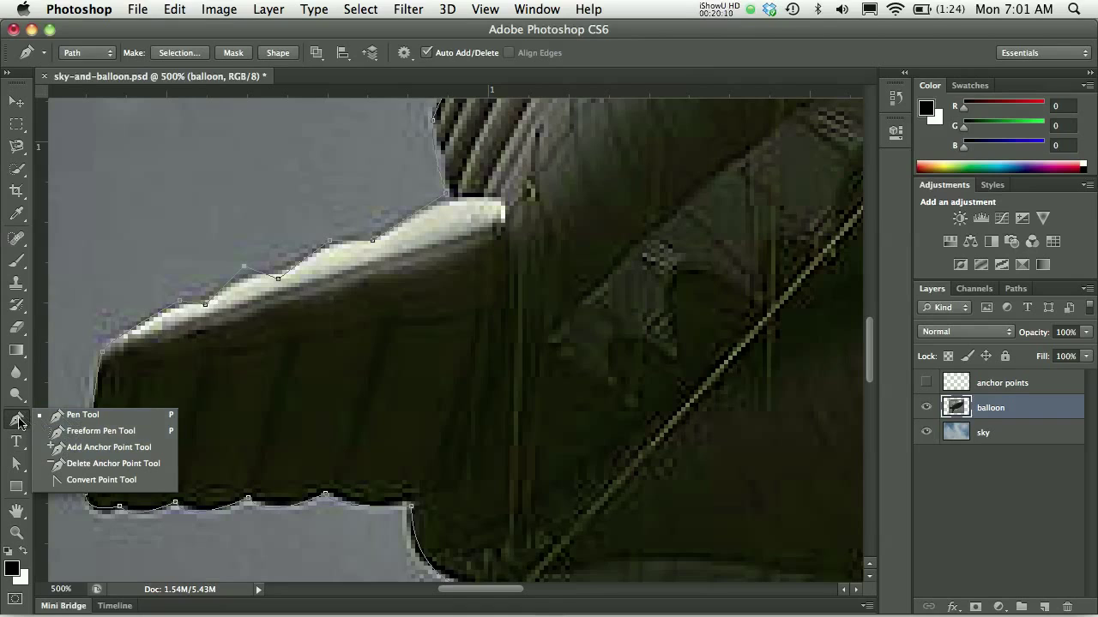
pyautogui.click(77, 480)
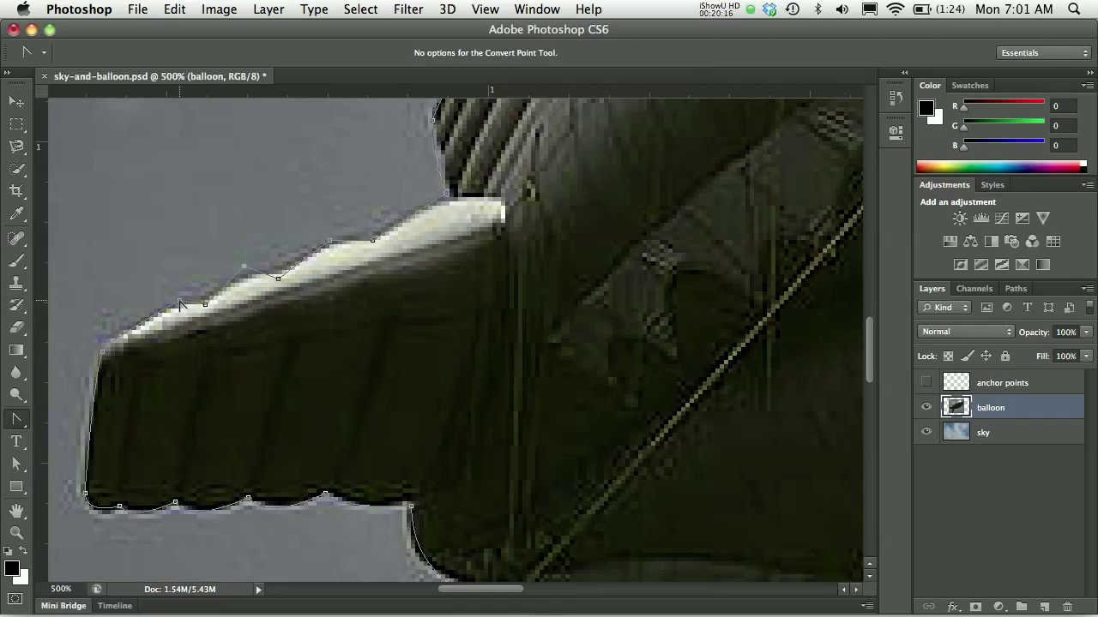
pyautogui.moveTo(181, 301); pyautogui.dragTo(191, 304)
pyautogui.moveTo(245, 269); pyautogui.dragTo(266, 269)
pyautogui.moveTo(329, 240); pyautogui.dragTo(351, 239)
# Step: Refine the handles at the side fin's two outer scallops with the Direct Selection tool
pyautogui.click(16, 464)
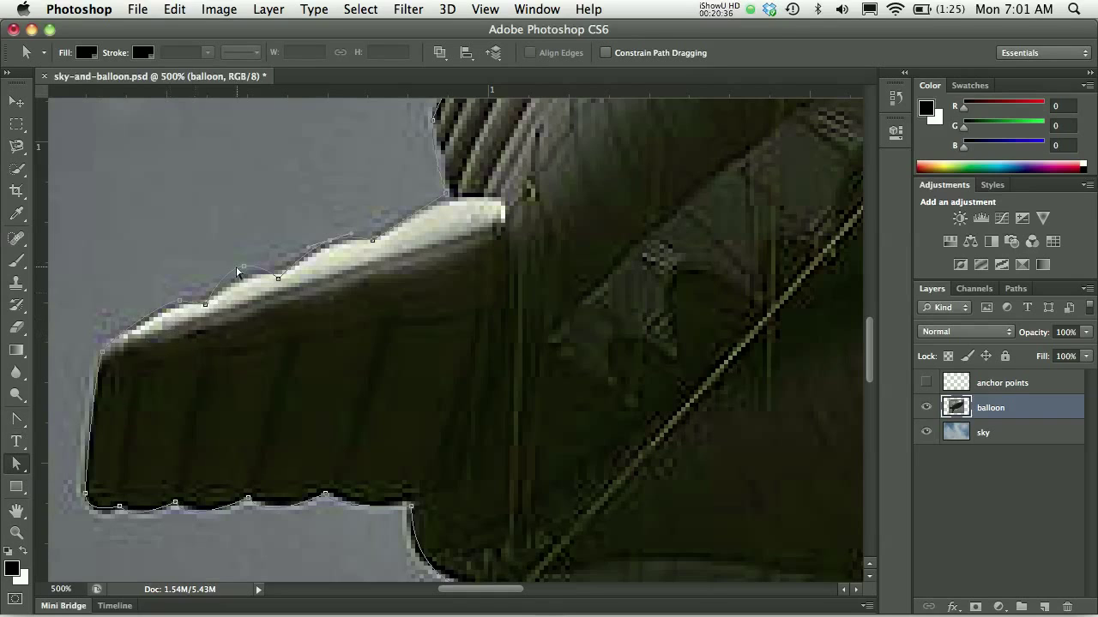
pyautogui.moveTo(243, 271); pyautogui.dragTo(256, 277)
pyautogui.click(182, 306)
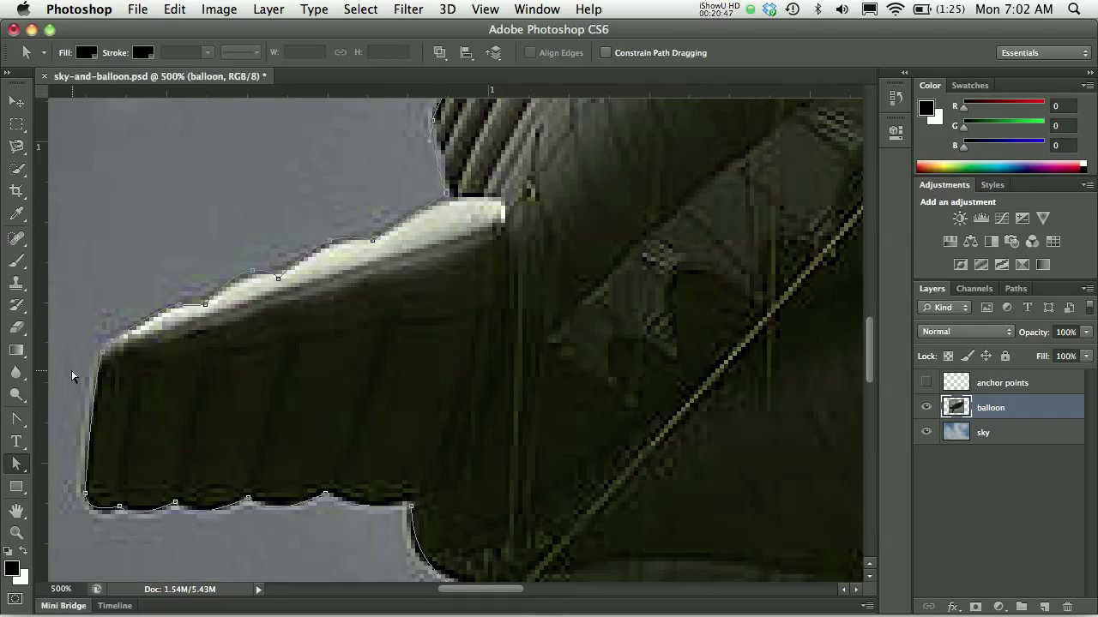
# Step: Pull out curve handles from the corner anchor where the ribbed upper fin meets the side fin with the Convert Point tool
pyautogui.click(15, 418)
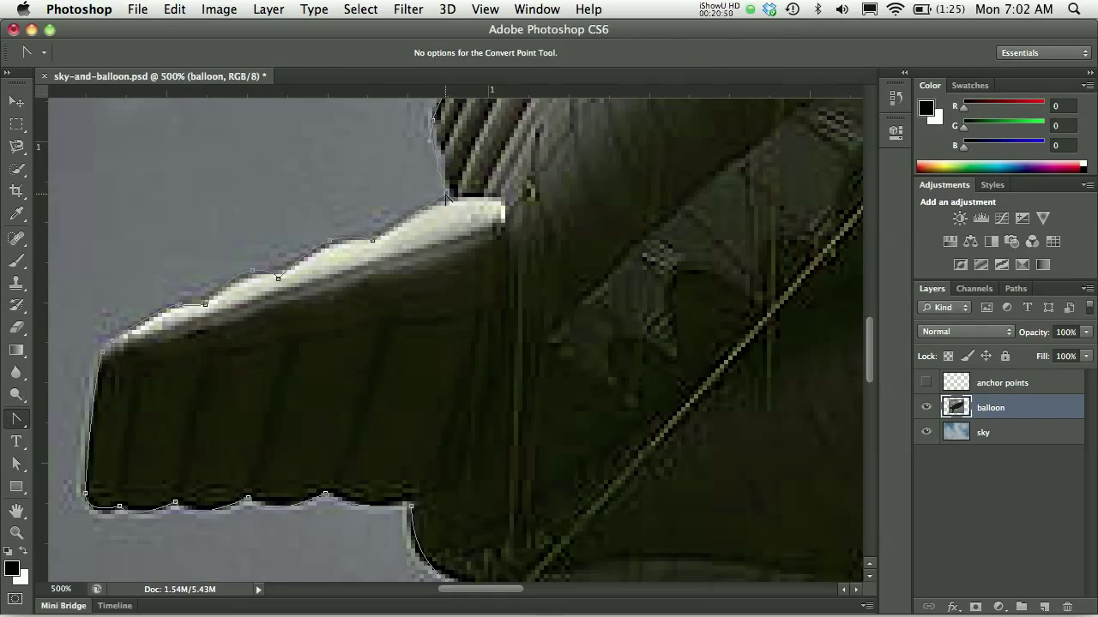
pyautogui.moveTo(446, 210); pyautogui.dragTo(463, 185)
pyautogui.click(19, 463)
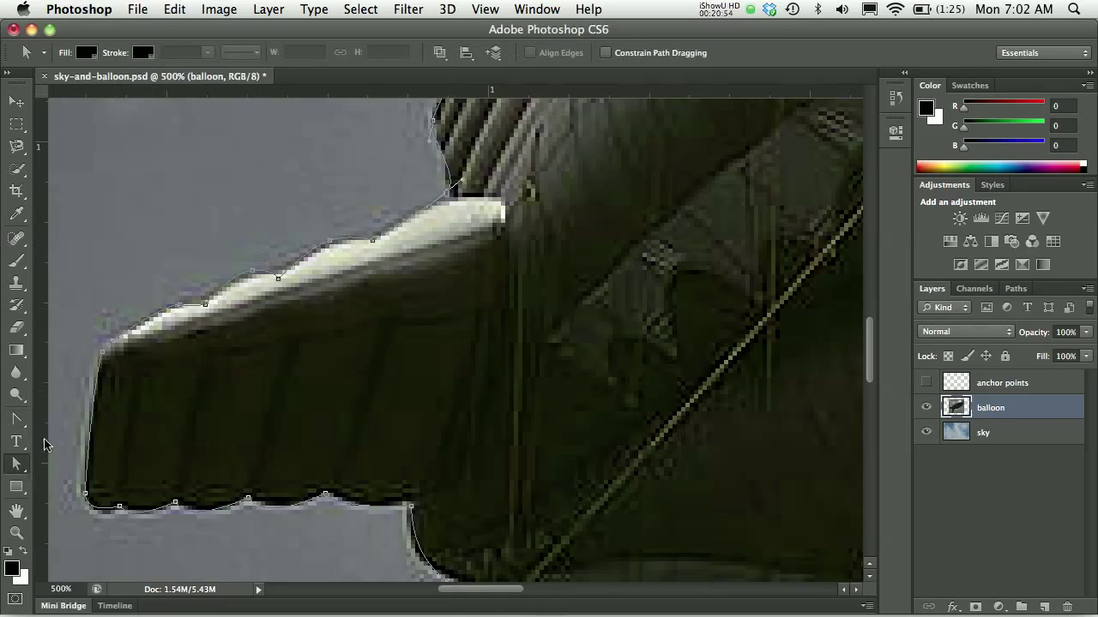
pyautogui.click(445, 198)
# Step: Adjust the balloon path at the ribbed upper fin's outer top corner with the Direct Selection tool
pyautogui.moveTo(490, 126); pyautogui.dragTo(354, 321)
pyautogui.moveTo(403, 260); pyautogui.dragTo(331, 430)
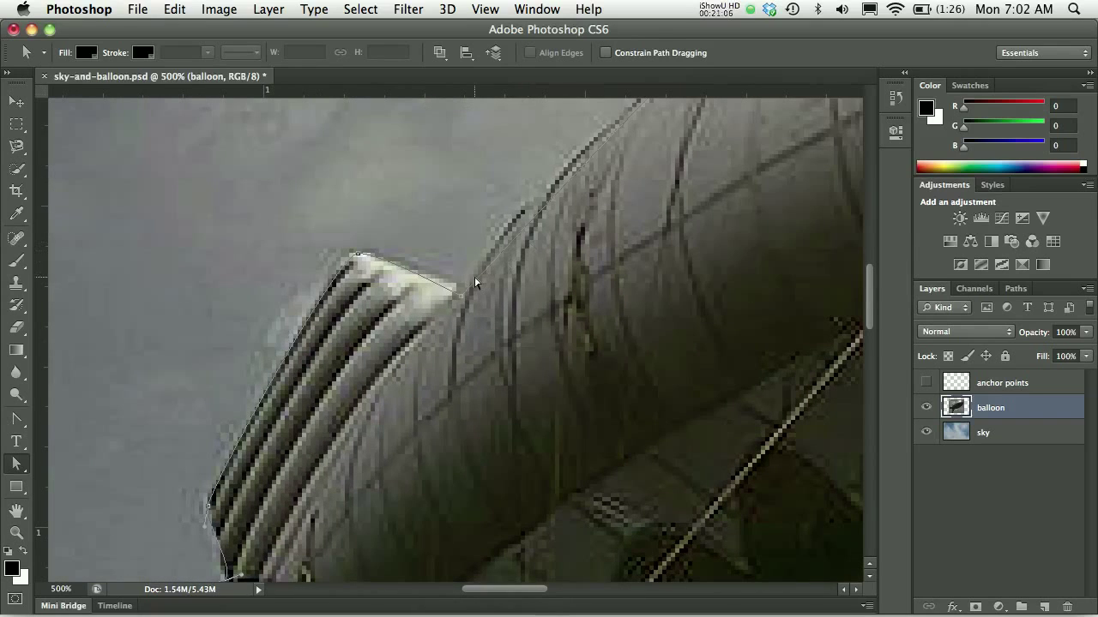
pyautogui.moveTo(357, 255); pyautogui.dragTo(393, 248)
pyautogui.press('super+0')
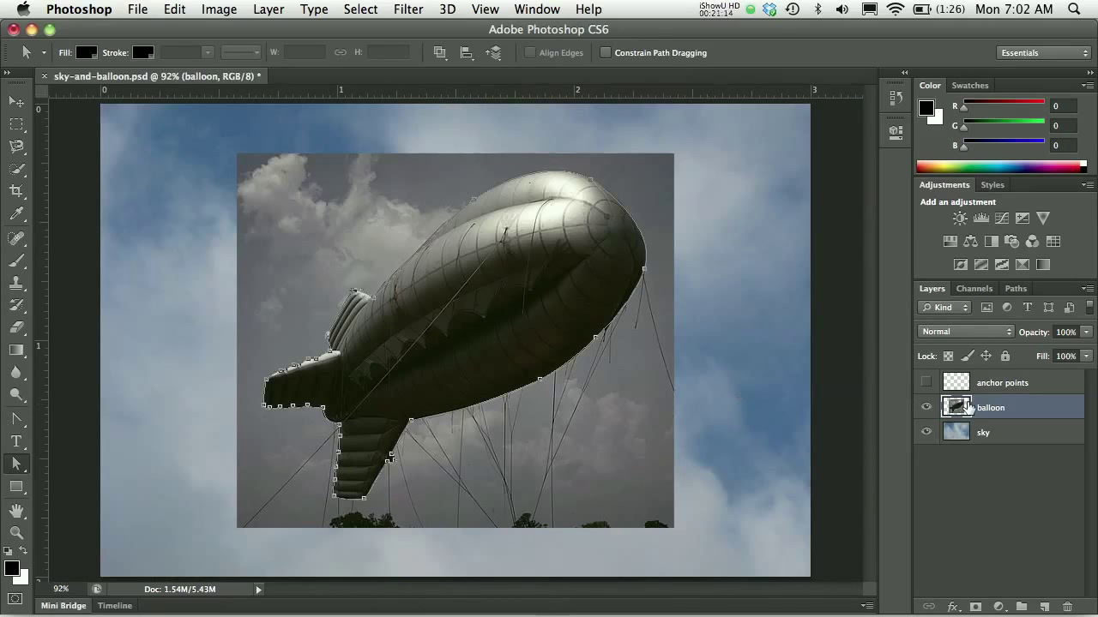
# Step: Make a new anti-aliased selection from the saved balloon path with a feather radius of 0 pixels
pyautogui.click(1015, 289)
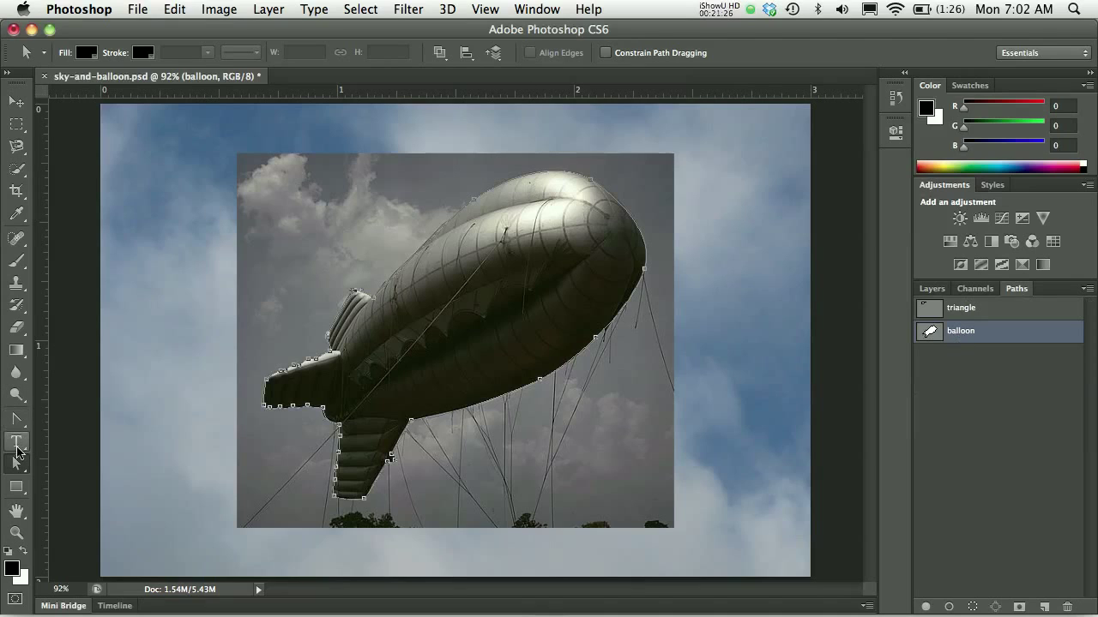
pyautogui.click(18, 421)
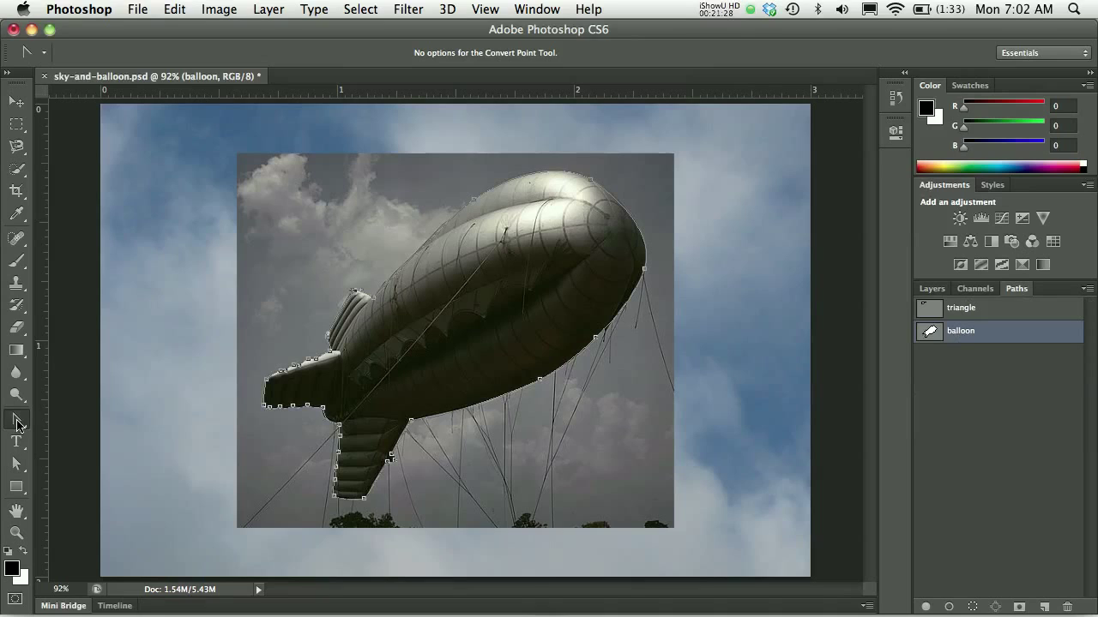
pyautogui.moveTo(18, 420); pyautogui.dragTo(73, 418)
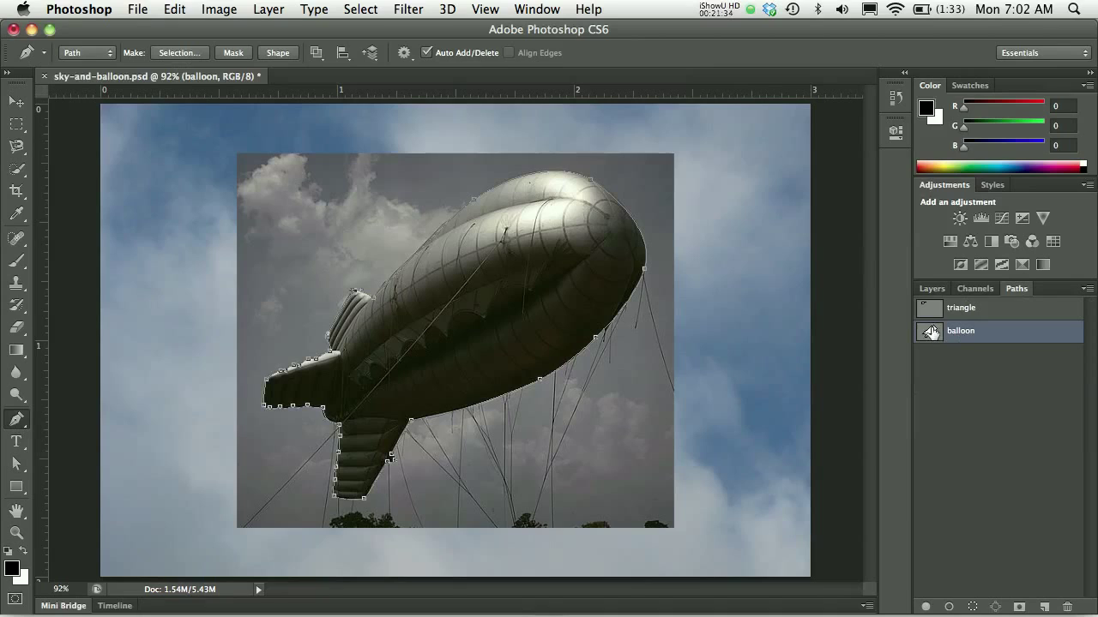
pyautogui.moveTo(931, 333); pyautogui.dragTo(930, 341)
pyautogui.click(179, 52)
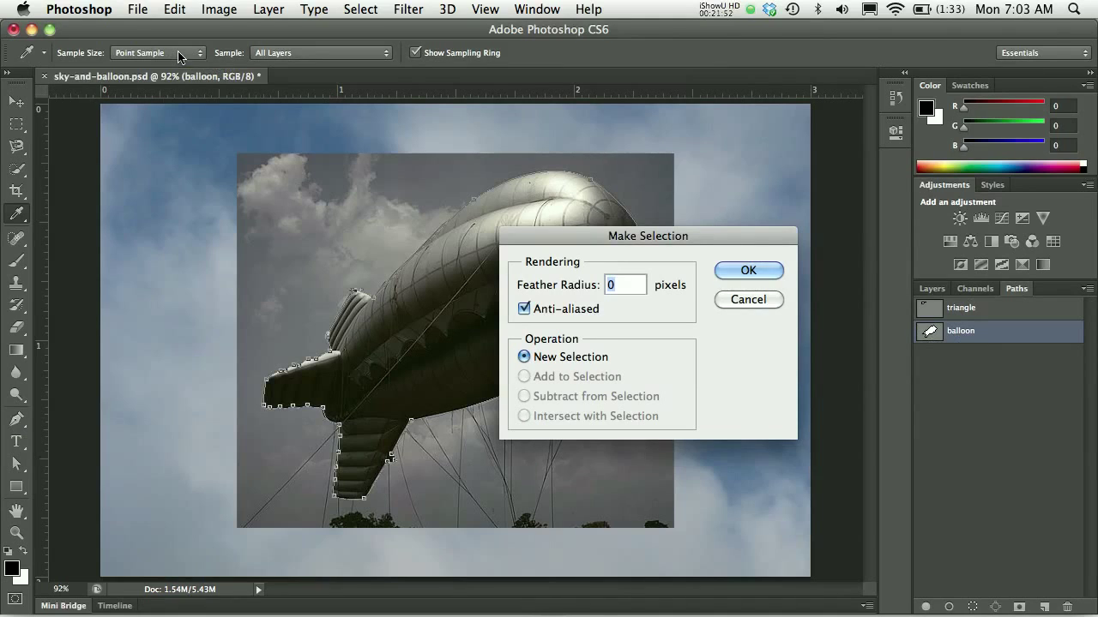
pyautogui.moveTo(608, 233); pyautogui.dragTo(483, 201)
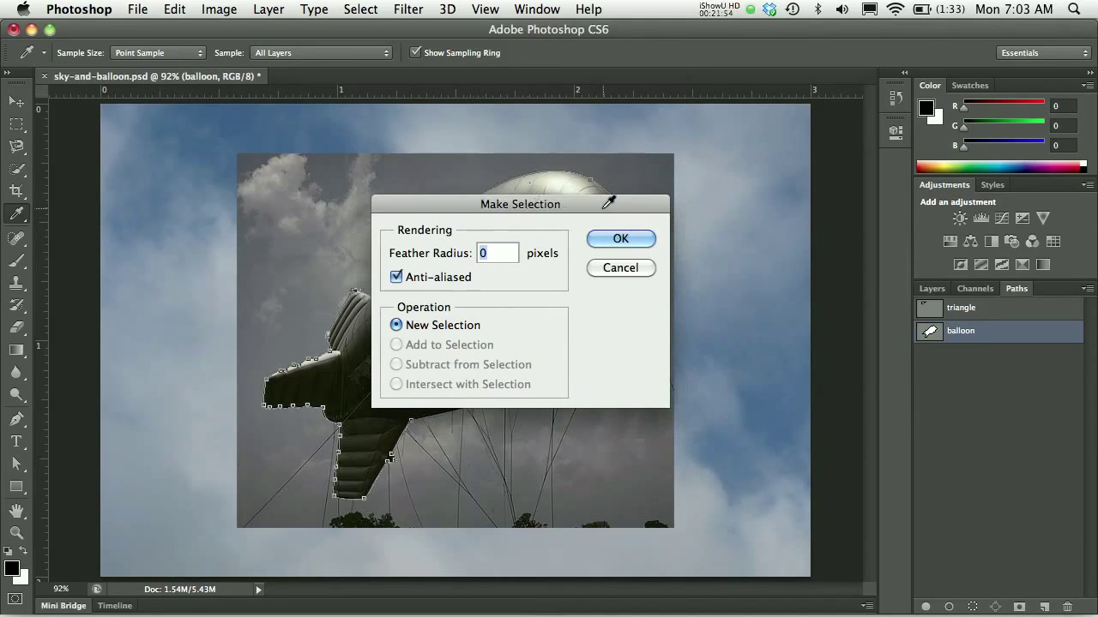
pyautogui.click(620, 239)
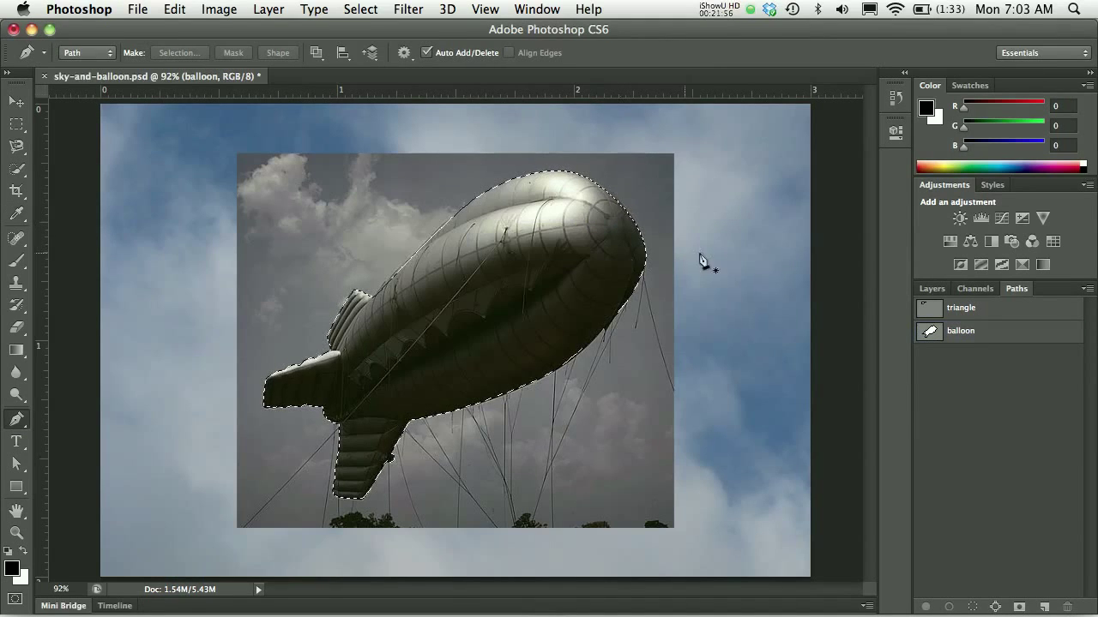
# Step: Add a layer mask to the balloon layer from the selection and inspect the mask on its own in black and white
pyautogui.click(931, 289)
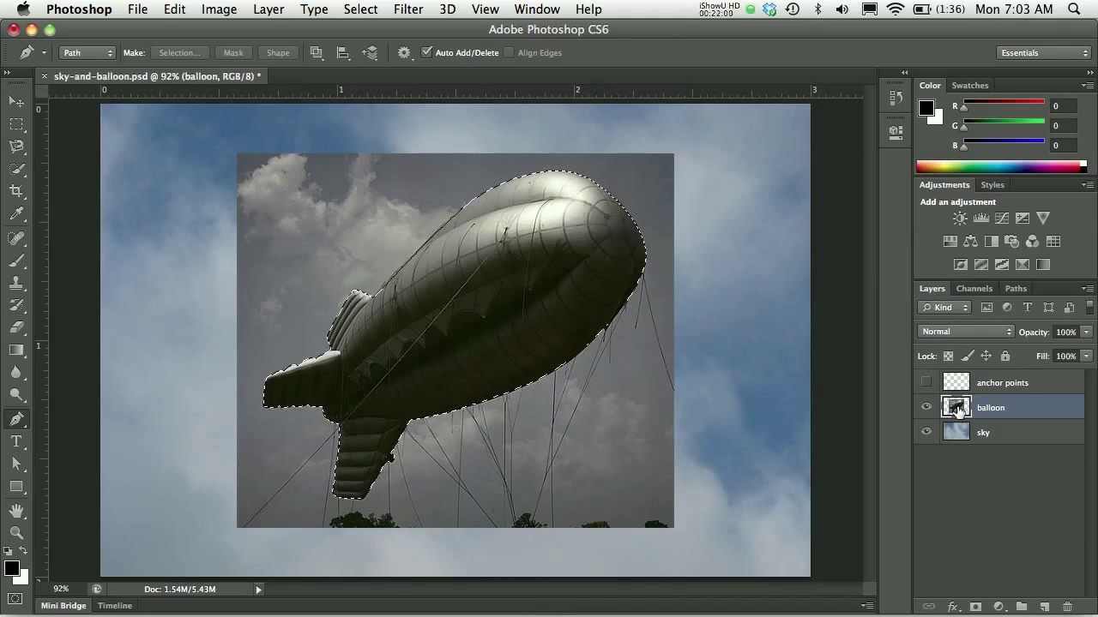
pyautogui.click(975, 607)
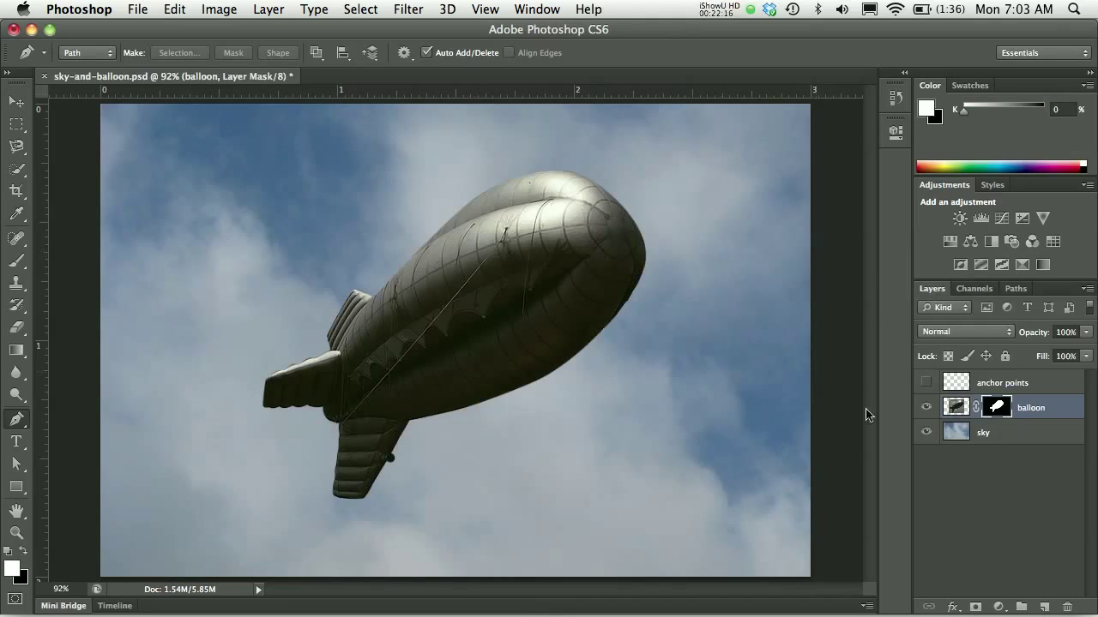
pyautogui.keyDown('alt'); pyautogui.click(997, 411); pyautogui.keyUp('alt')
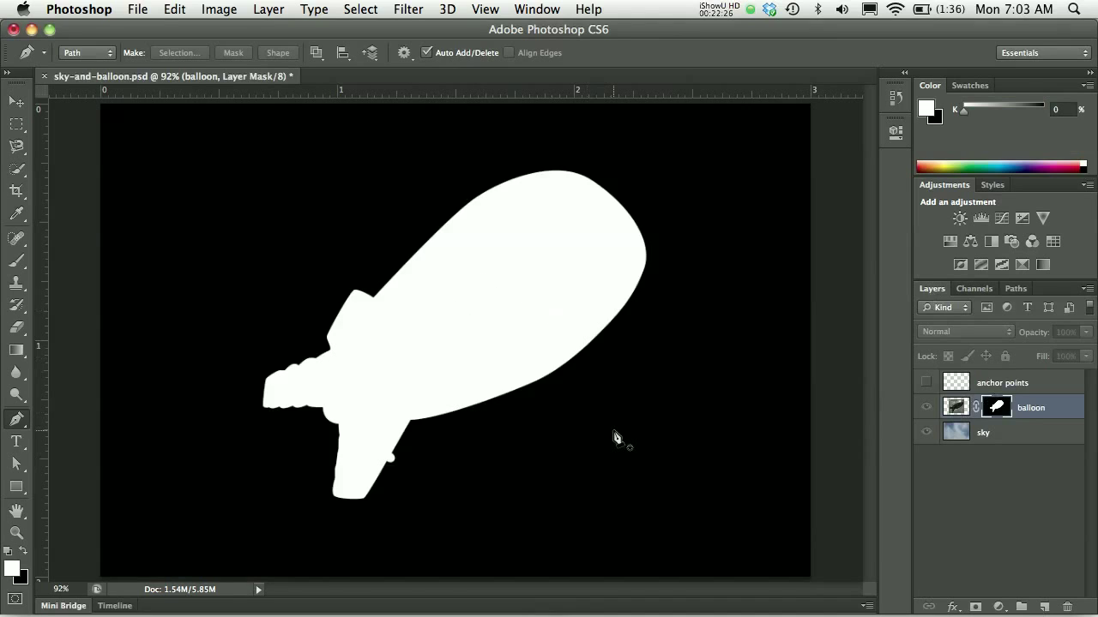
pyautogui.keyDown('alt'); pyautogui.click(998, 412); pyautogui.keyUp('alt')
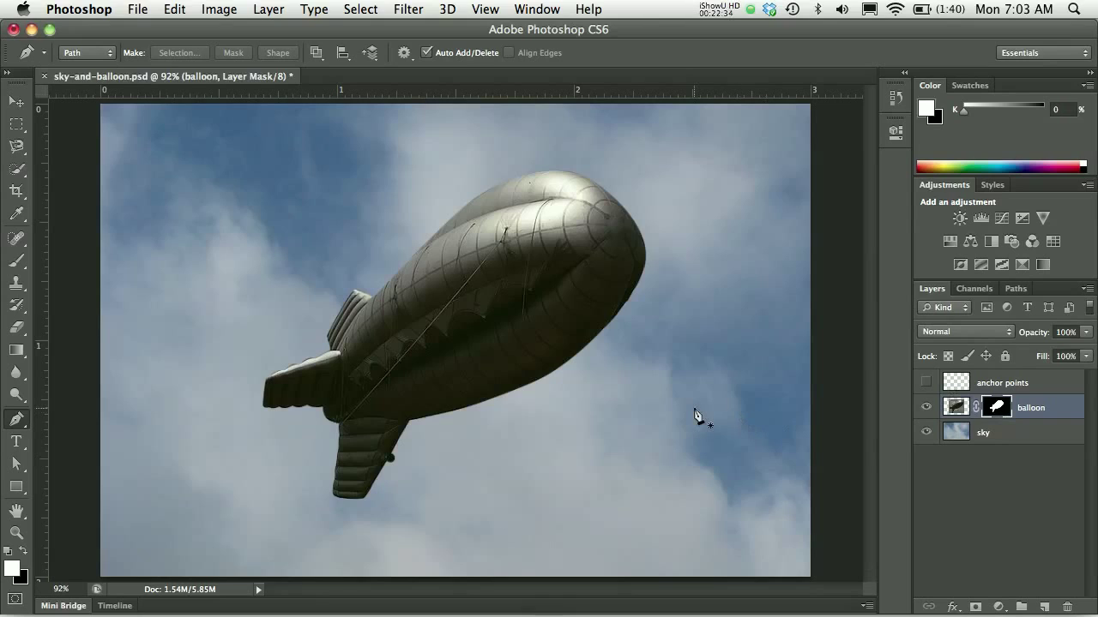
# Step: Target the balloon layer's image instead of its mask and move the linked cutout around over the sky
pyautogui.click(957, 409)
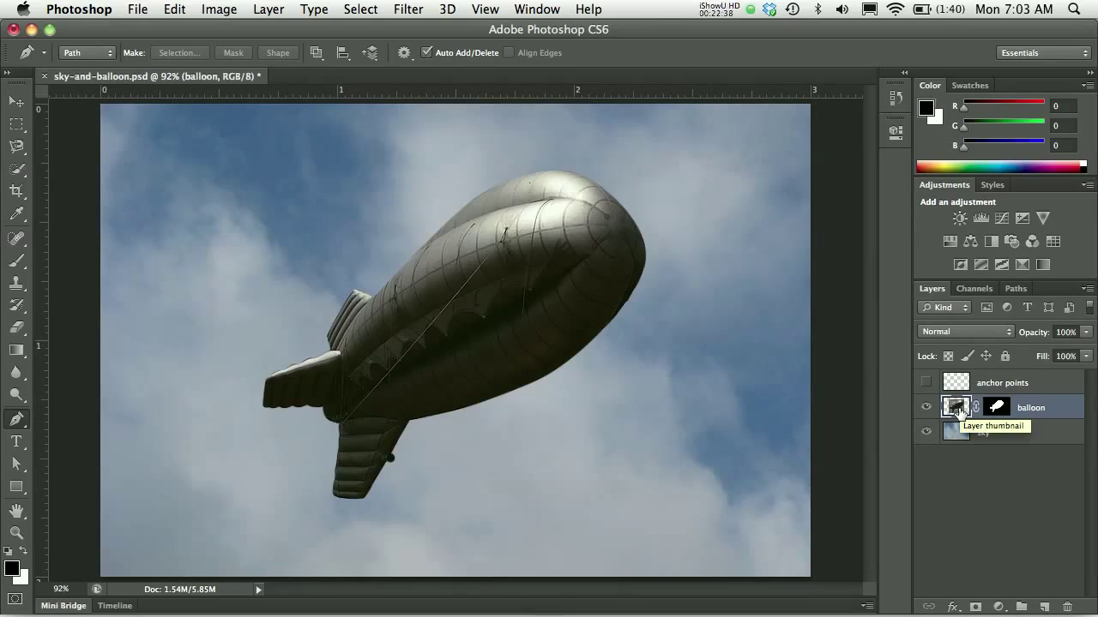
pyautogui.click(996, 409)
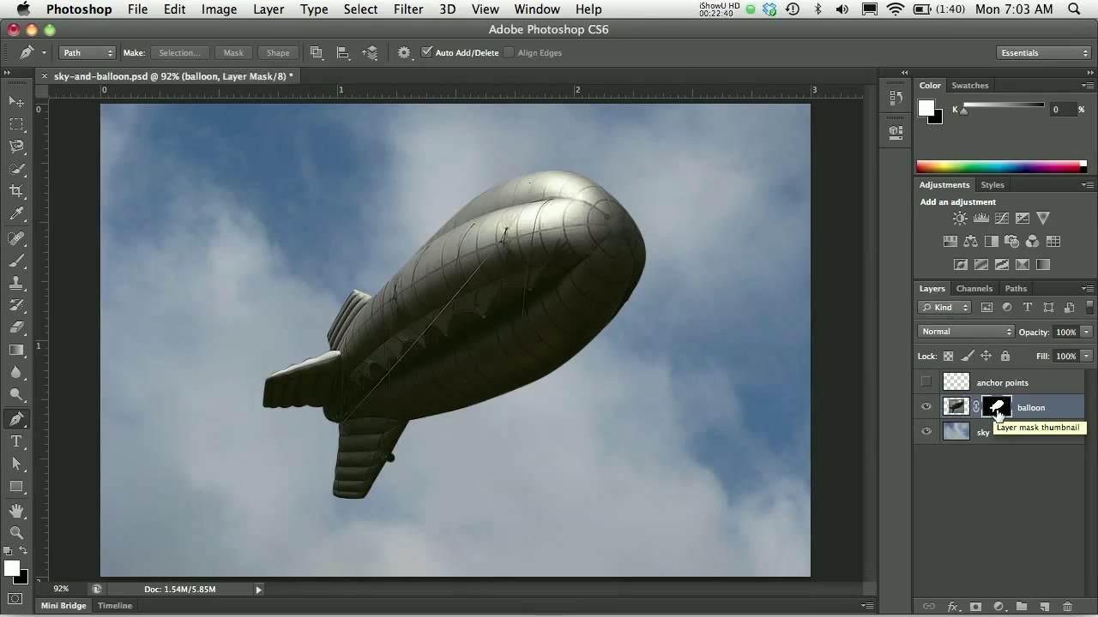
pyautogui.click(957, 408)
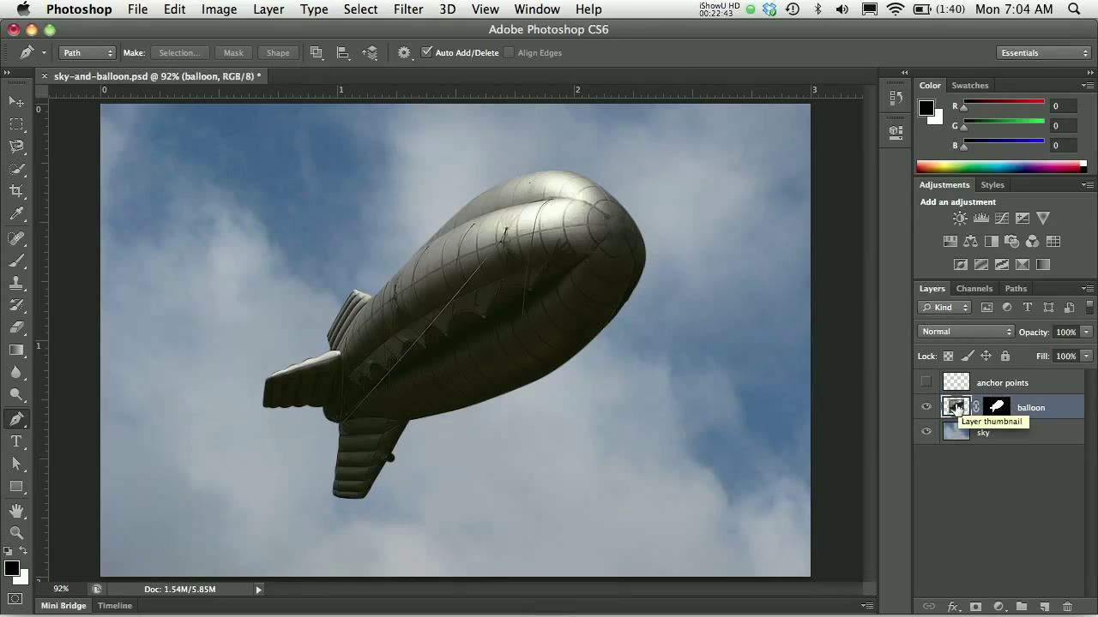
pyautogui.click(15, 100)
pyautogui.moveTo(461, 298); pyautogui.dragTo(574, 292)
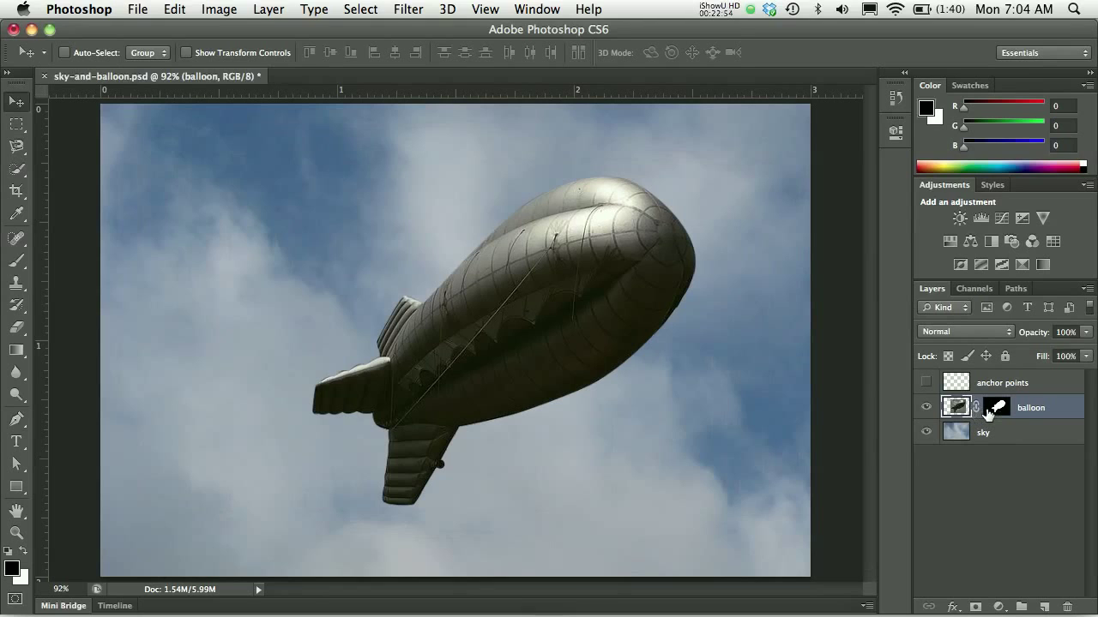
pyautogui.moveTo(551, 283); pyautogui.dragTo(486, 261)
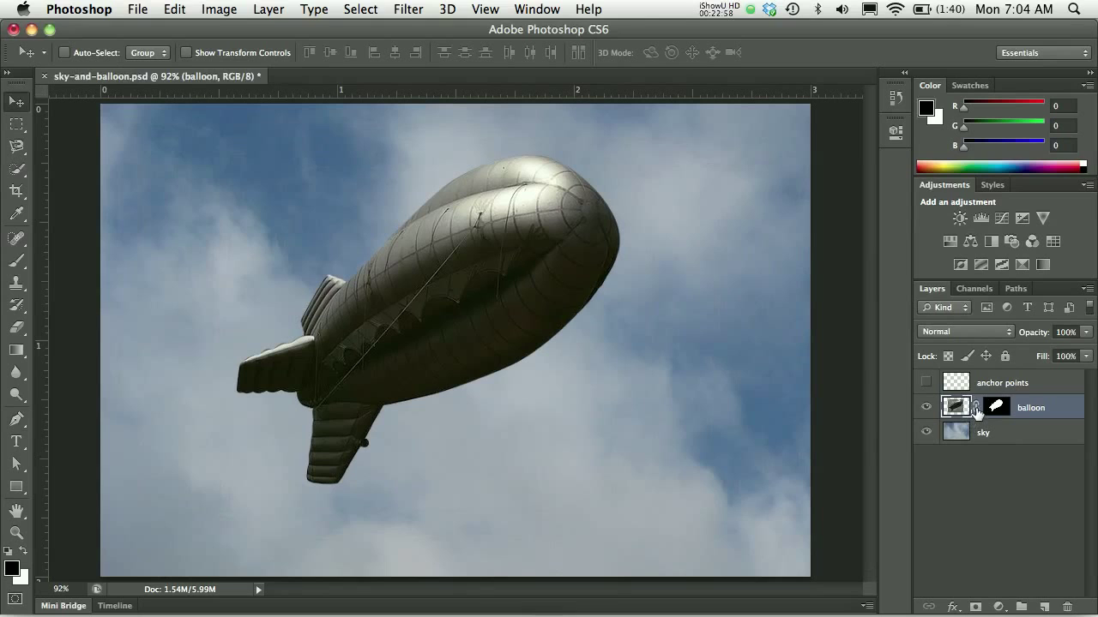
# Step: Try moving the balloon image independently of its unlinked layer mask, and undo the change
pyautogui.click(976, 407)
pyautogui.moveTo(501, 275); pyautogui.dragTo(596, 290)
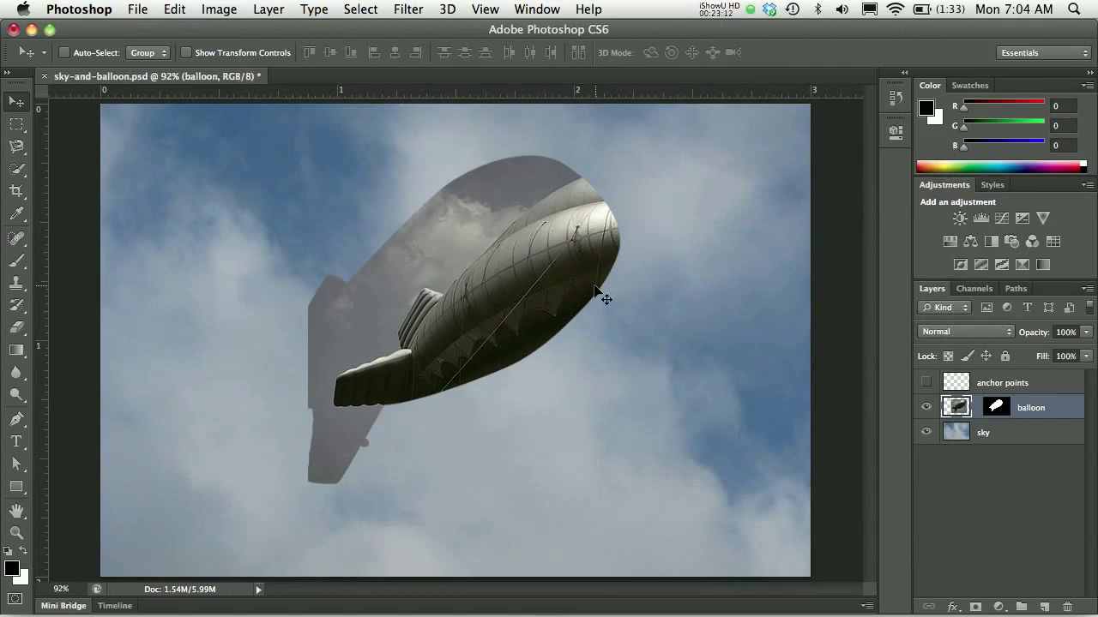
pyautogui.press('super+z')
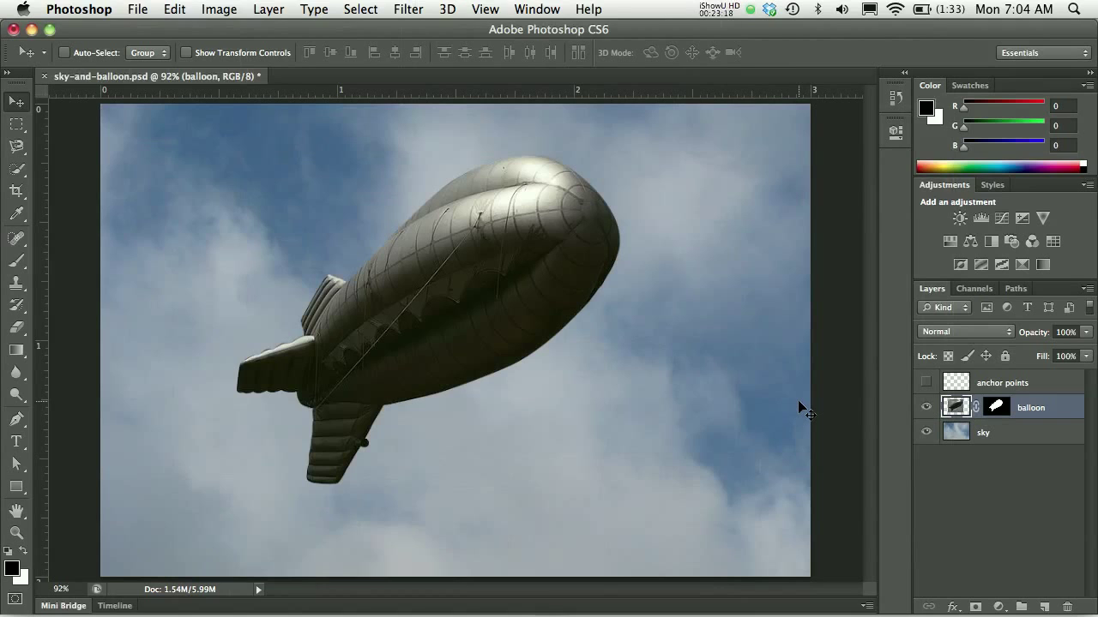
# Step: Move the balloon cutout closer to the middle of the sky and inspect its edges around the tail fins at 300% zoom
pyautogui.moveTo(547, 302)
pyautogui.mouseDown()
pyautogui.moveTo(583, 395)
pyautogui.moveTo(549, 292)
pyautogui.mouseUp()
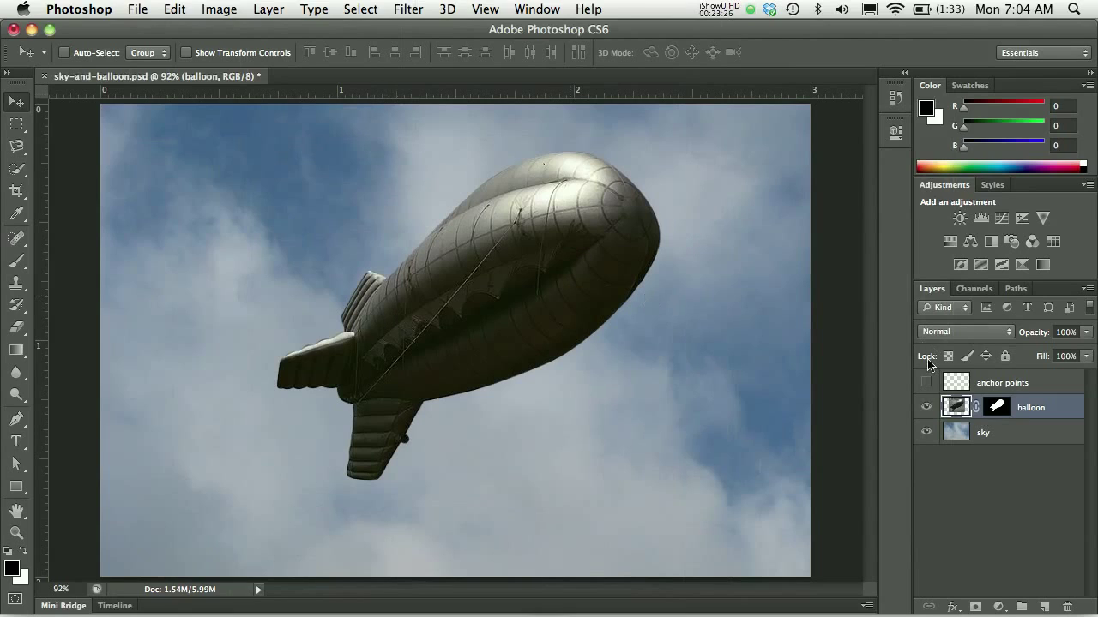
pyautogui.moveTo(370, 328); pyautogui.dragTo(413, 274)
pyautogui.click(413, 274)
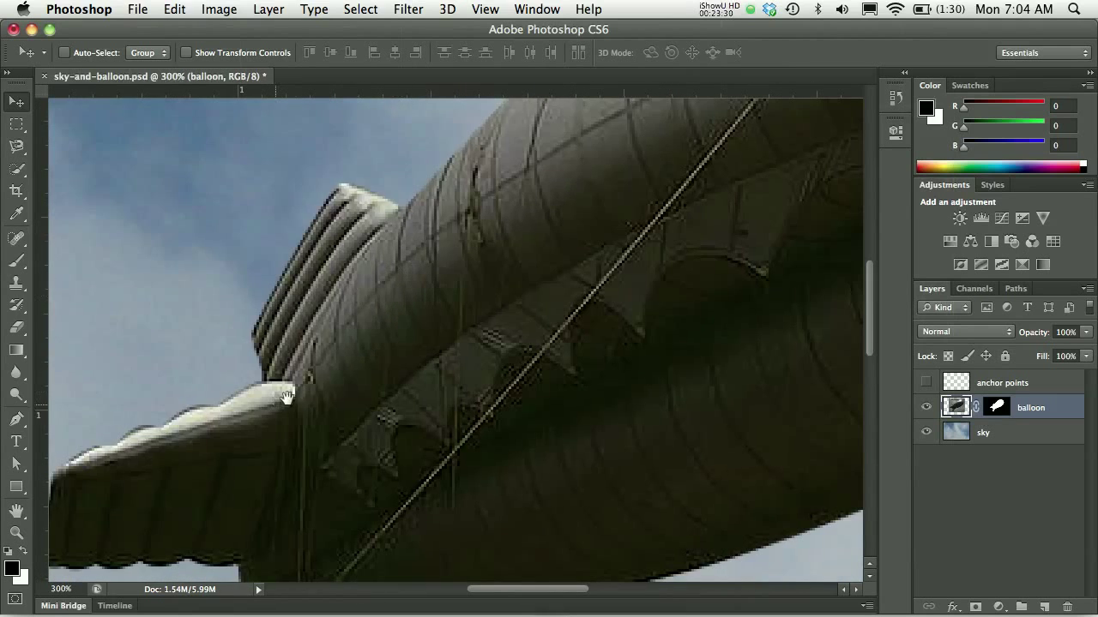
pyautogui.moveTo(289, 392); pyautogui.dragTo(431, 294)
pyautogui.moveTo(497, 433); pyautogui.dragTo(448, 441)
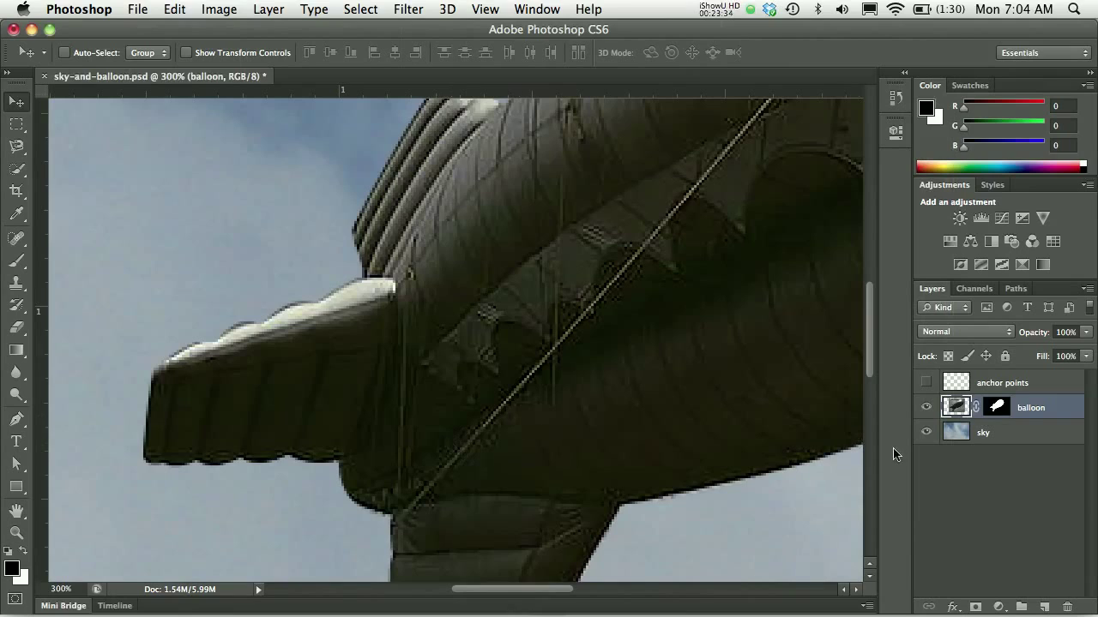
# Step: Disable and re-enable the balloon layer's mask to compare the original photo with the cutout
pyautogui.click(998, 409)
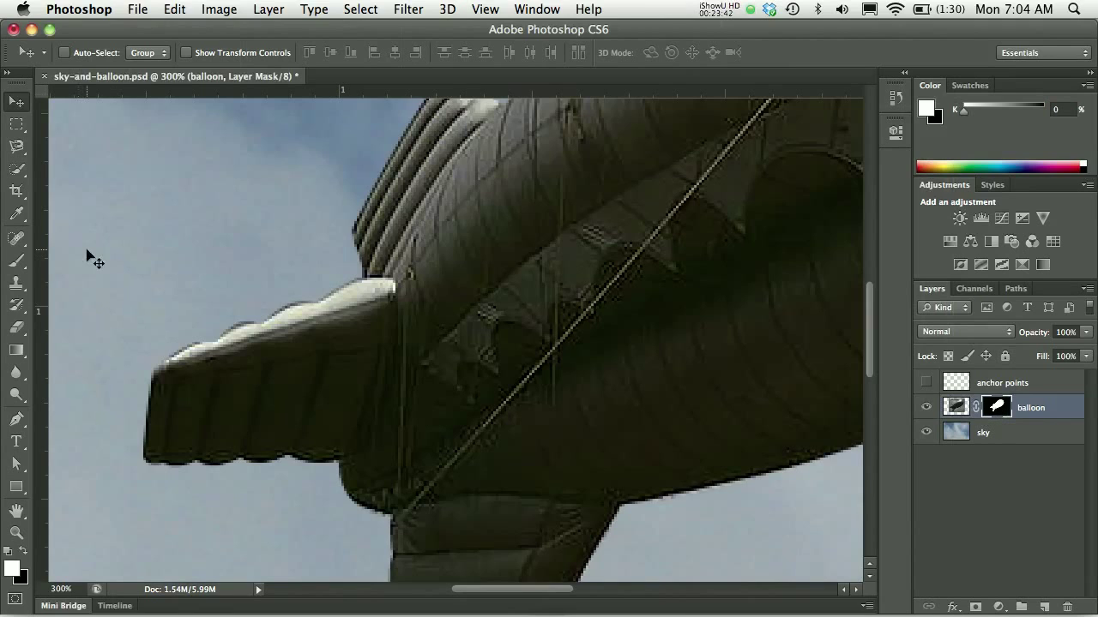
pyautogui.keyDown('shift'); pyautogui.click(1001, 409); pyautogui.keyUp('shift')
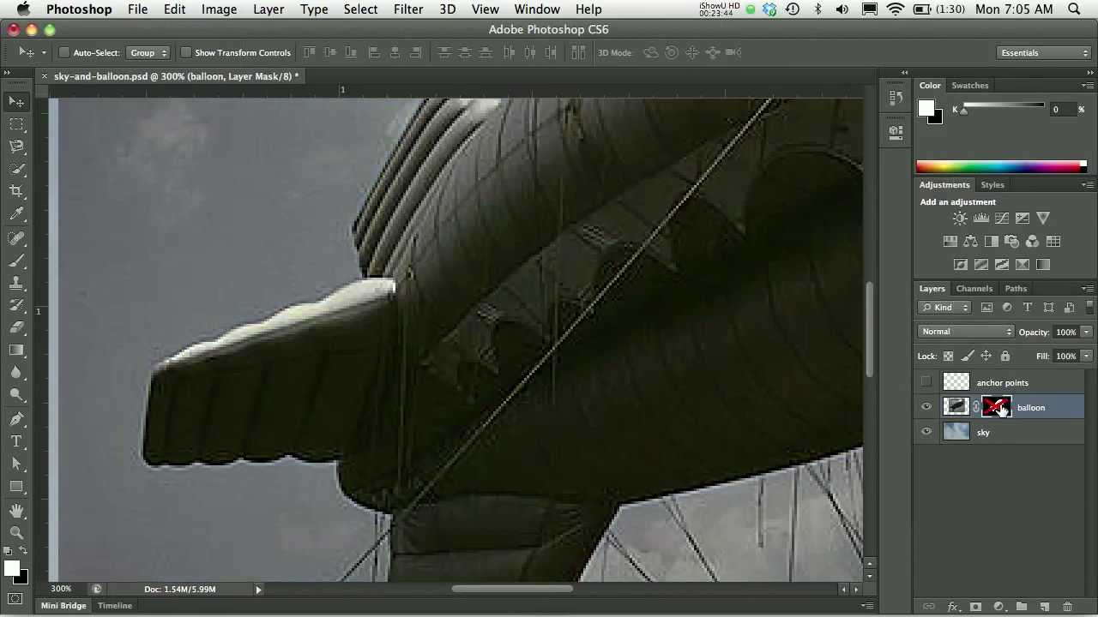
pyautogui.press('super+0')
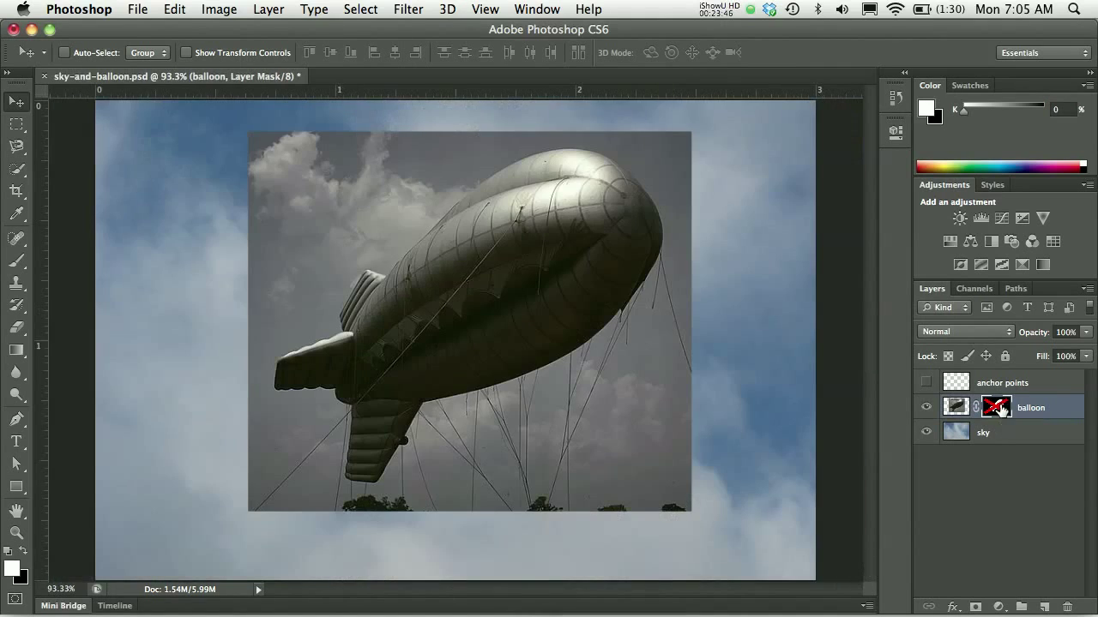
pyautogui.keyDown('shift'); pyautogui.click(990, 407); pyautogui.keyUp('shift')
pyautogui.keyDown('shift'); pyautogui.click(990, 407); pyautogui.keyUp('shift')
pyautogui.keyDown('shift'); pyautogui.click(1000, 409); pyautogui.keyUp('shift')
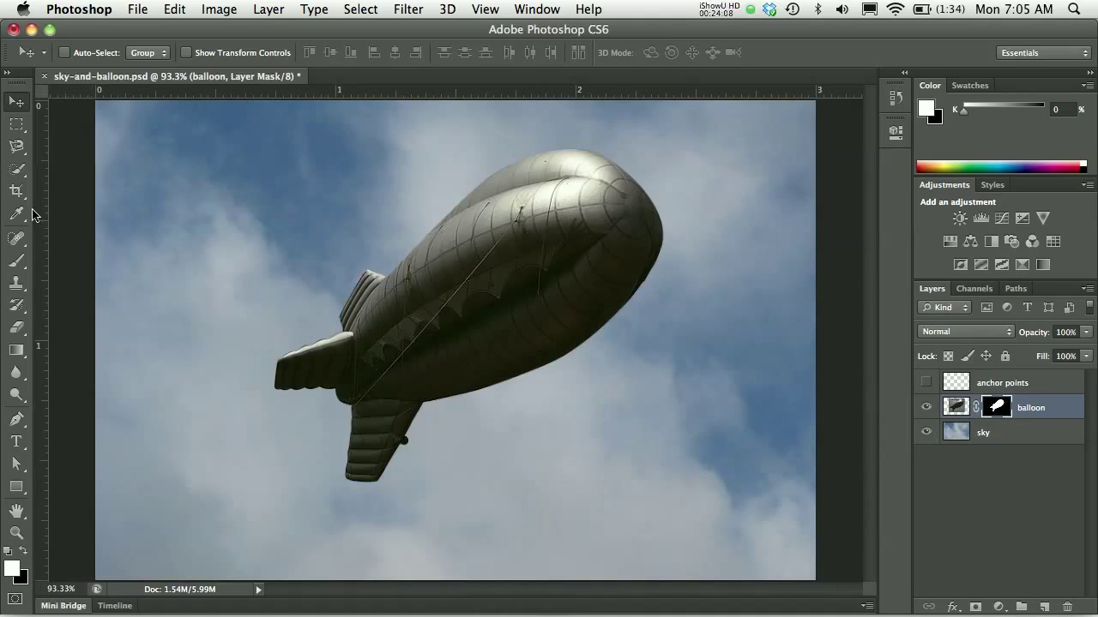
# Step: Paint black on the balloon mask with a 2 px Pencil to trim the dark fringe along the side tail fin's upper edge
pyautogui.click(17, 263)
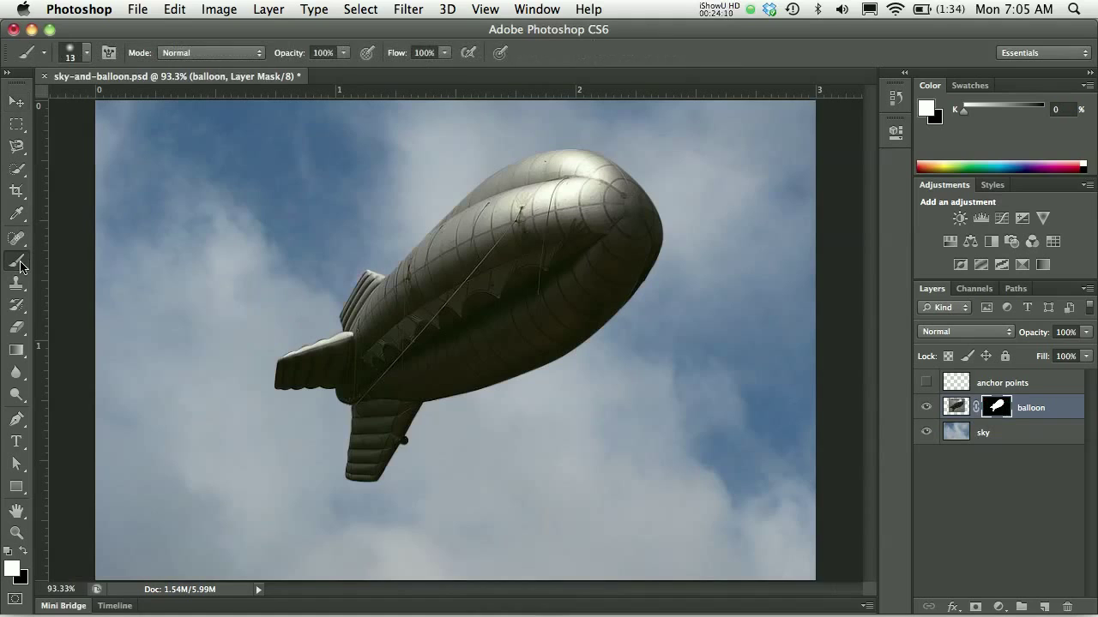
pyautogui.click(20, 267)
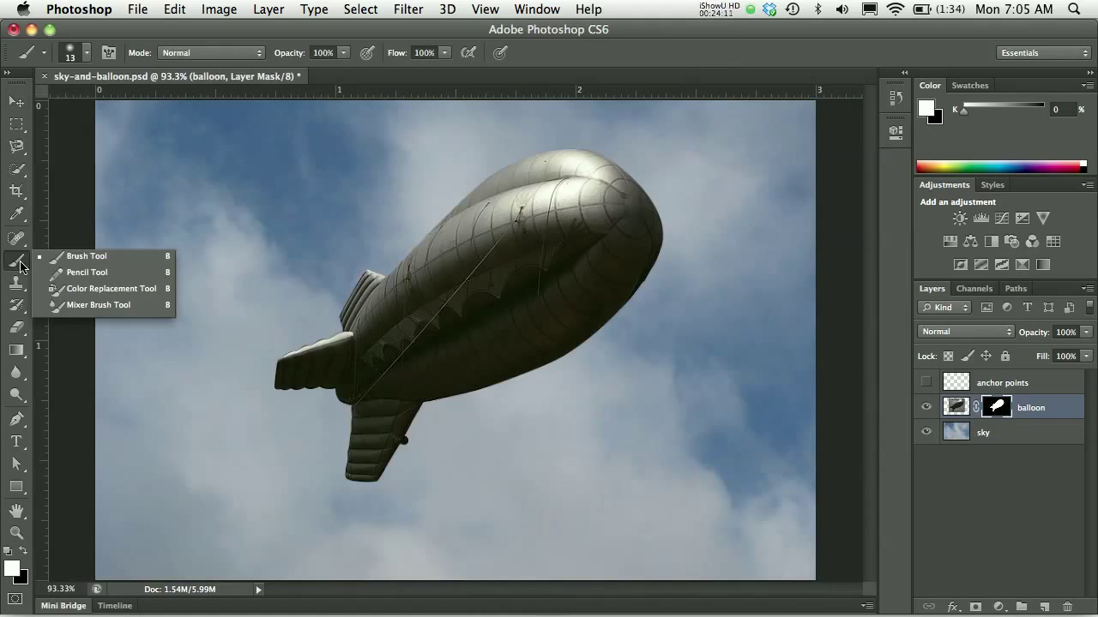
pyautogui.click(69, 274)
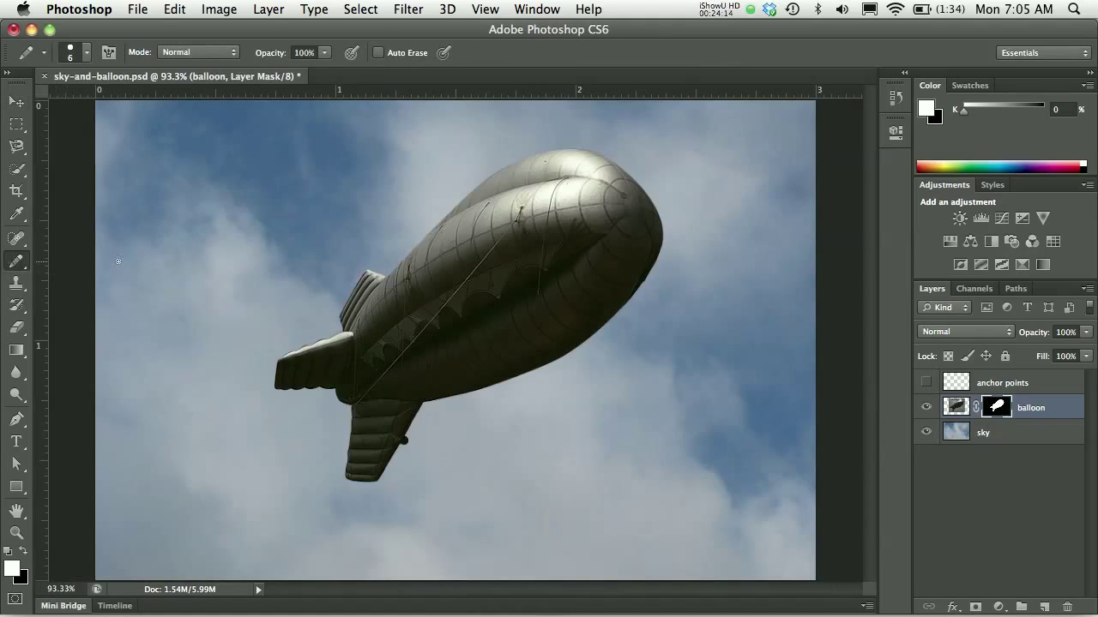
pyautogui.scroll(2, 324, 355)
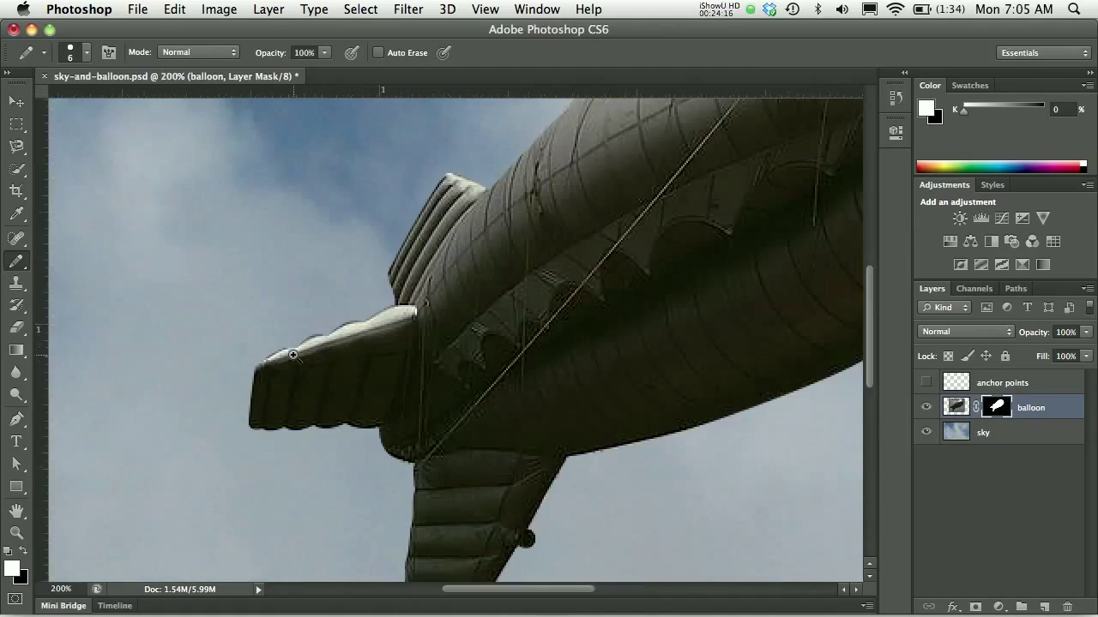
pyautogui.scroll(3, 324, 355)
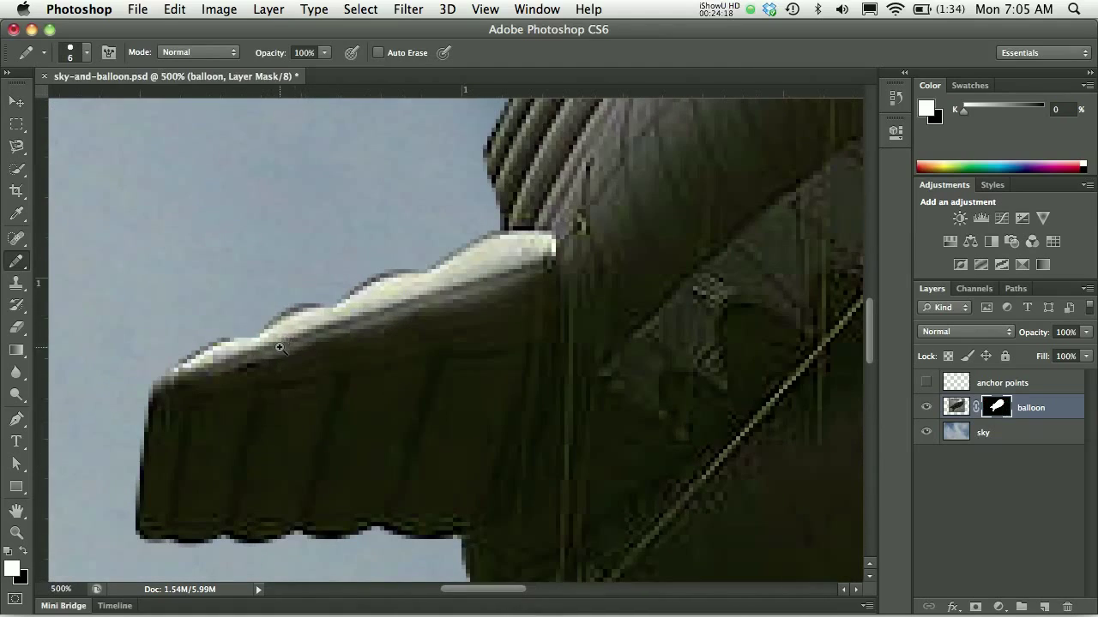
pyautogui.scroll(1, 259, 360)
pyautogui.moveTo(265, 338); pyautogui.dragTo(287, 299)
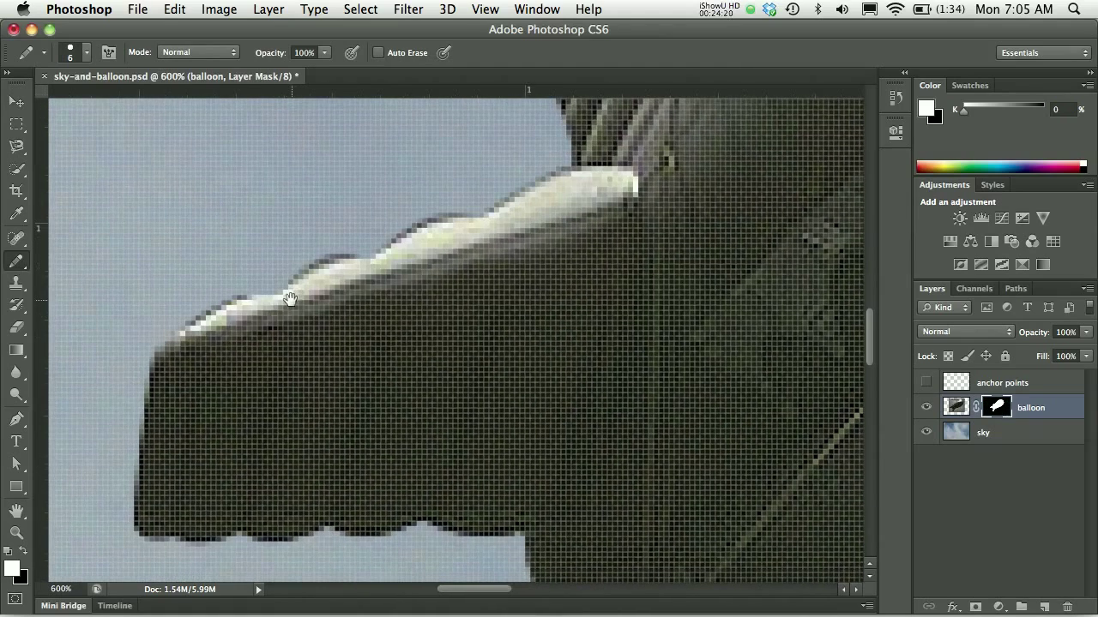
pyautogui.click(25, 551)
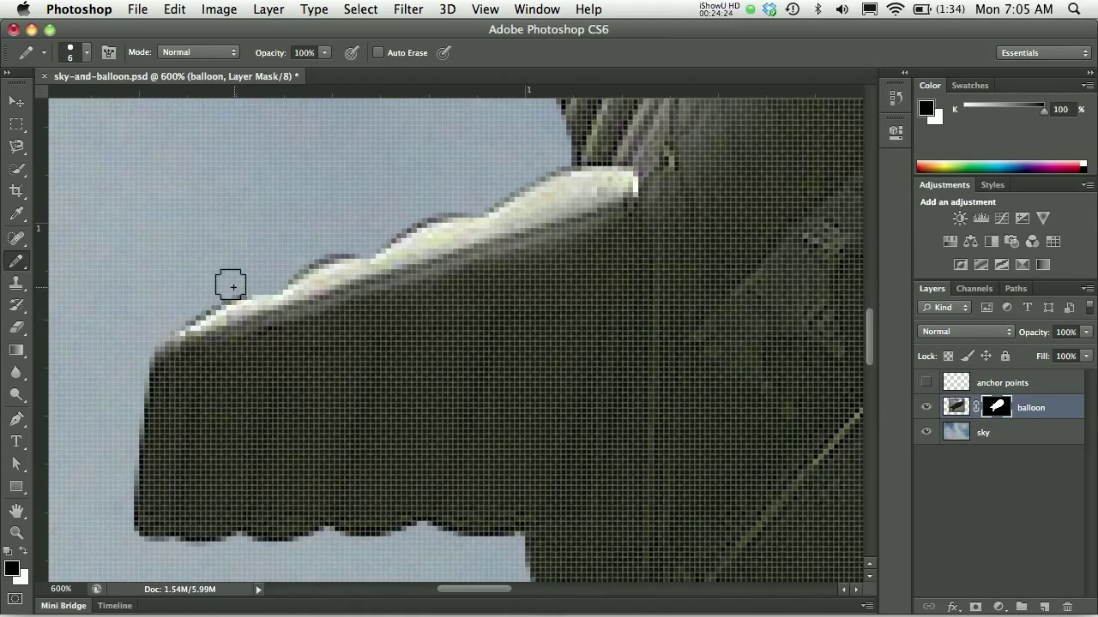
pyautogui.press('[')
pyautogui.press('[')
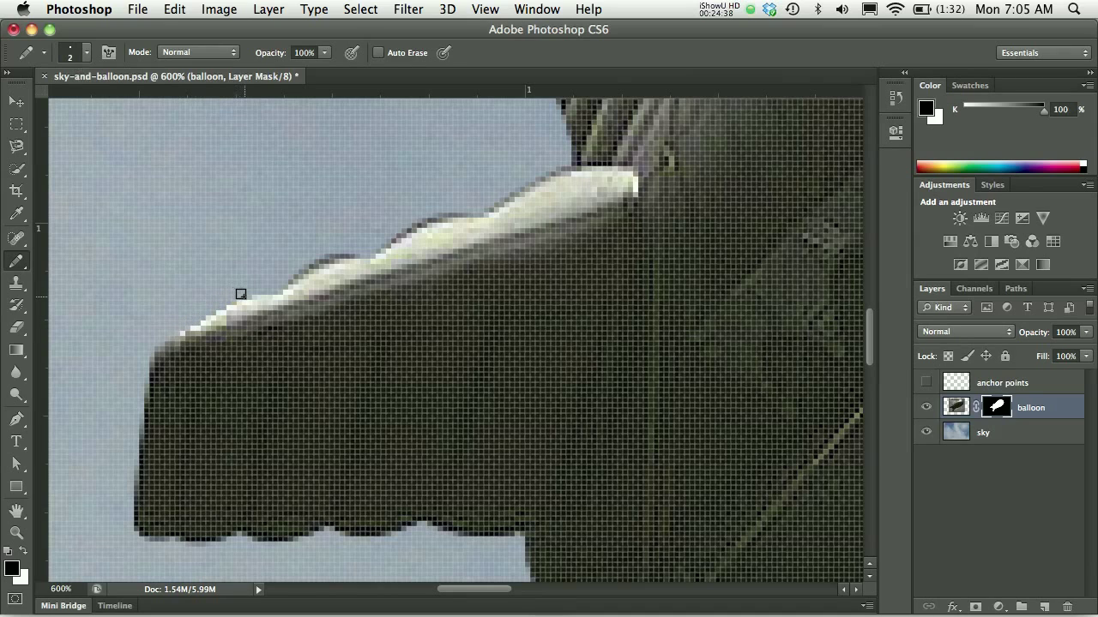
pyautogui.moveTo(282, 282); pyautogui.dragTo(326, 253)
# Step: Check the retouched fin against the whole image and trim more of the dark fringe along its upper edge toward the hull
pyautogui.press('super+0')
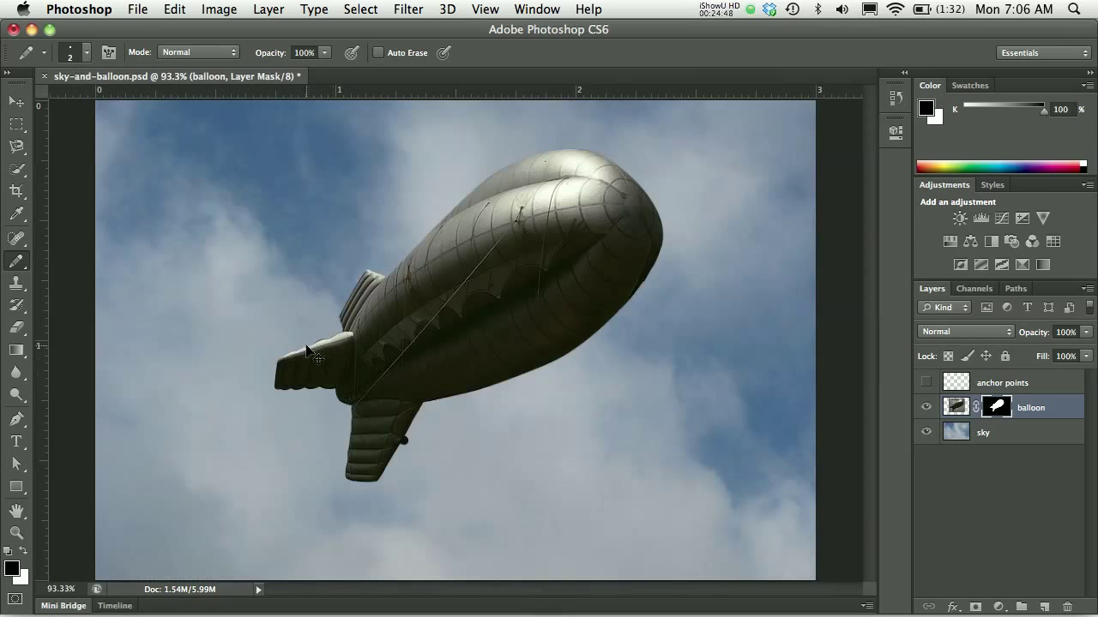
pyautogui.press('super+1')
pyautogui.scroll(1, 311, 358)
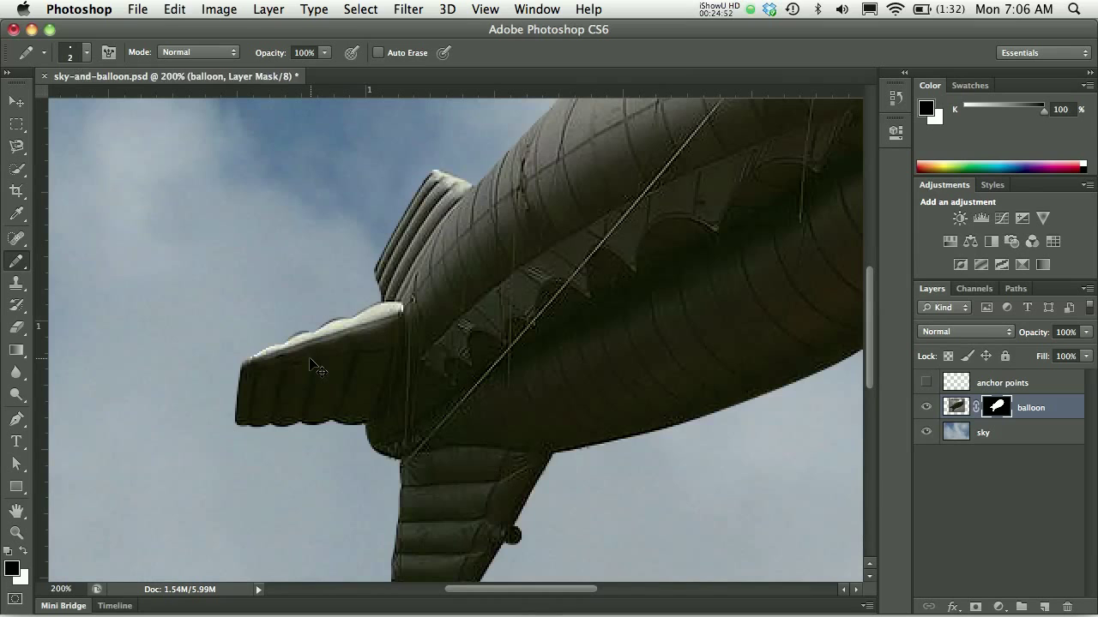
pyautogui.keyDown('super'); pyautogui.click(331, 333); pyautogui.keyUp('super')
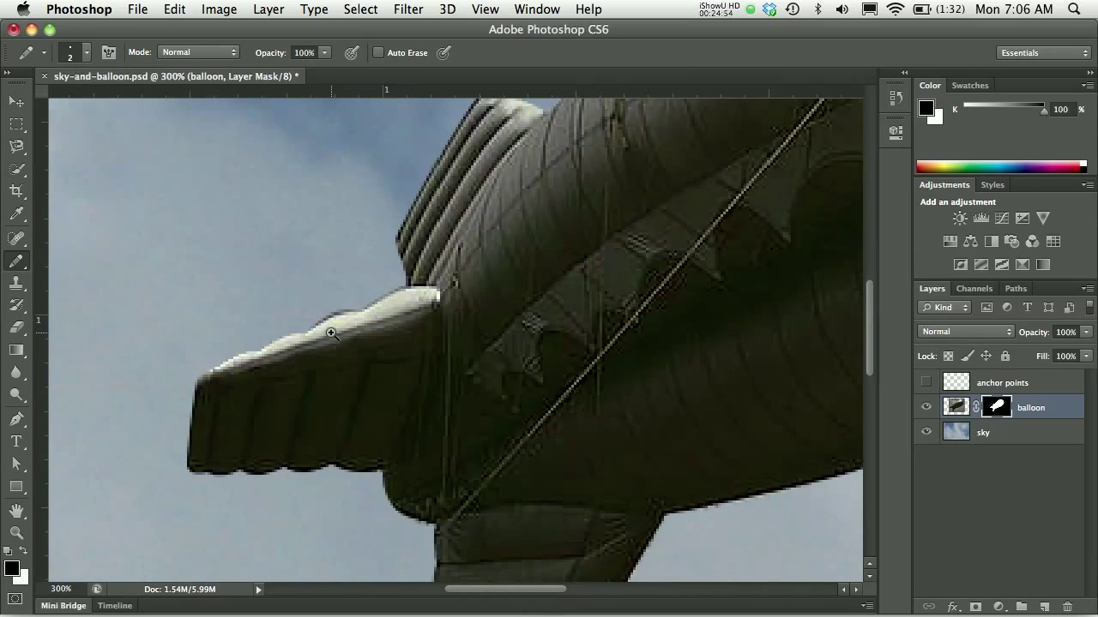
pyautogui.keyDown('super'); pyautogui.click(329, 331); pyautogui.keyUp('super')
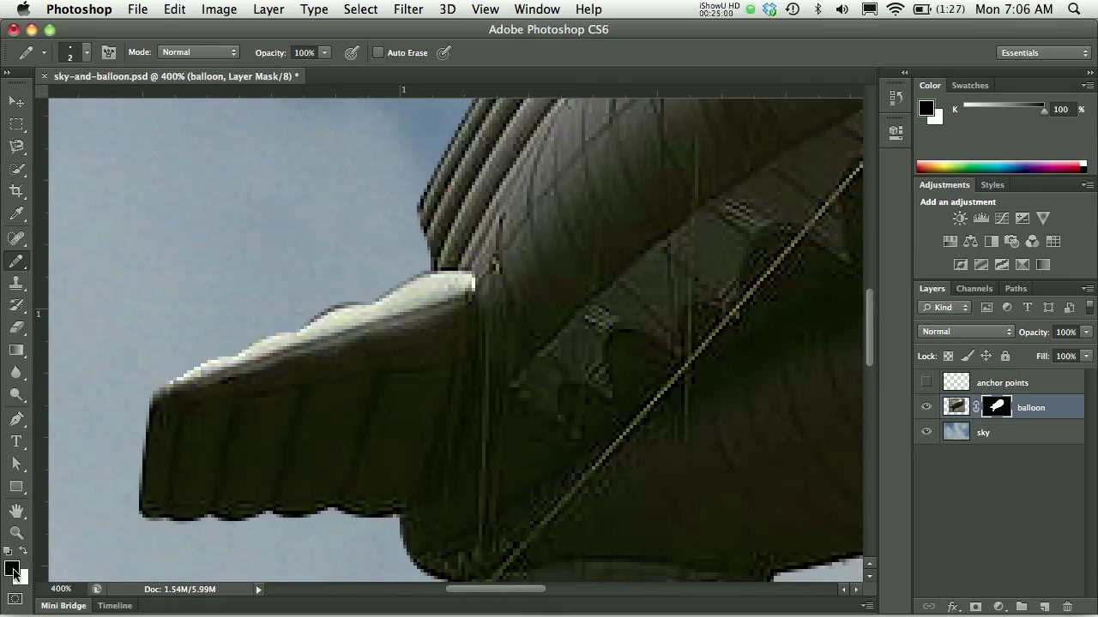
pyautogui.keyDown('super'); pyautogui.click(327, 320); pyautogui.keyUp('super')
pyautogui.keyDown('super'); pyautogui.click(328, 320); pyautogui.keyUp('super')
pyautogui.keyDown('super'); pyautogui.click(330, 329); pyautogui.keyUp('super')
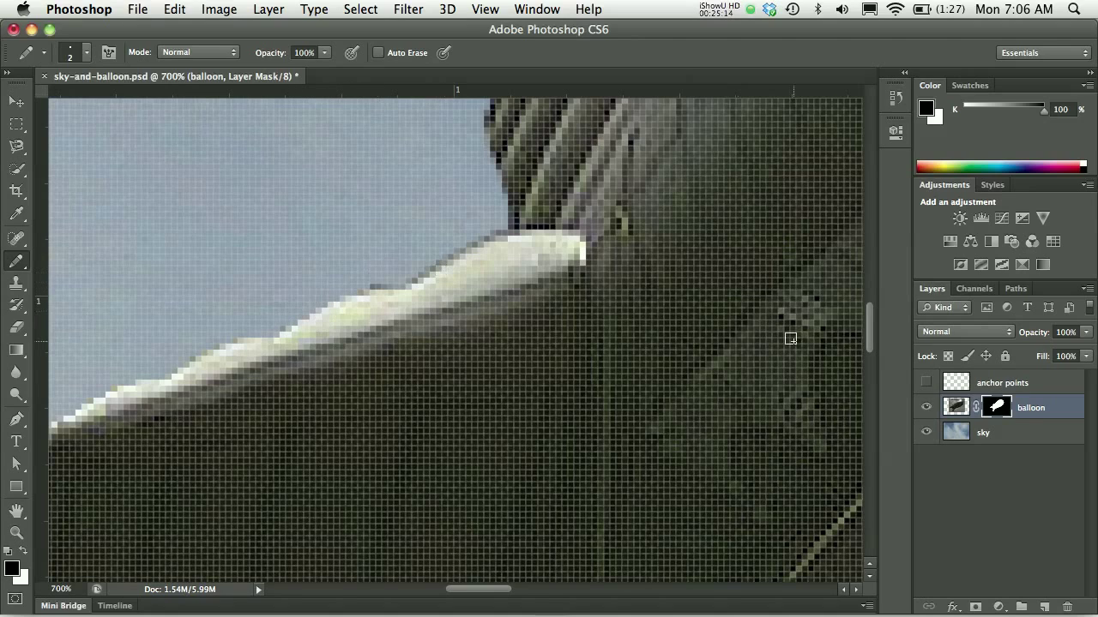
# Step: View the balloon layer mask on its own to inspect the fin's pencil-retouched edge, and return to the composite
pyautogui.keyDown('alt'); pyautogui.click(995, 412); pyautogui.keyUp('alt')
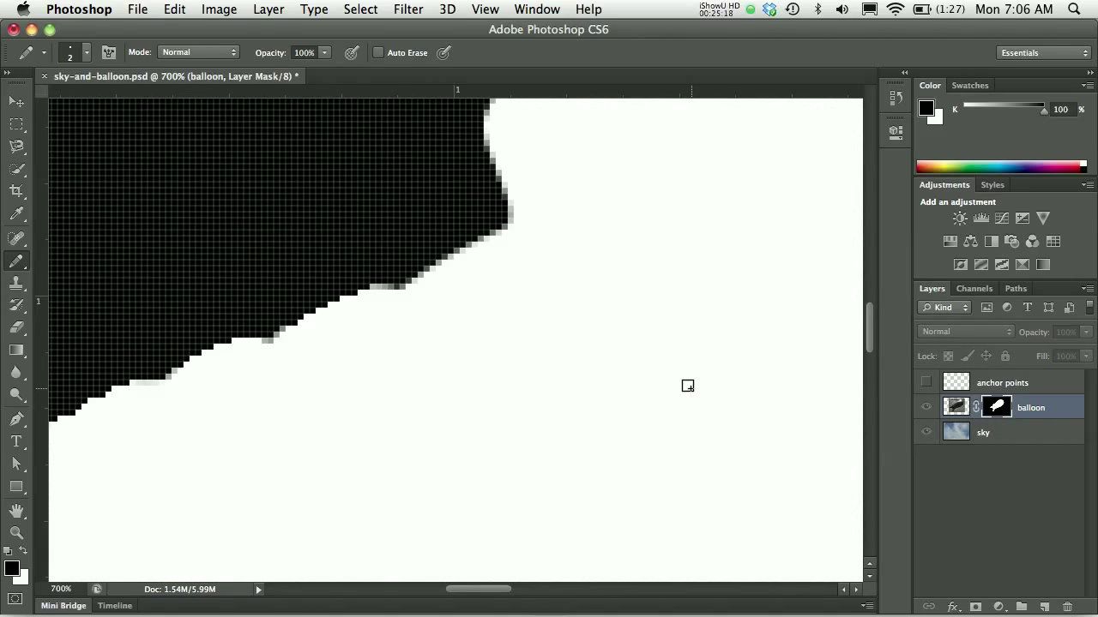
pyautogui.moveTo(120, 233); pyautogui.dragTo(540, 429)
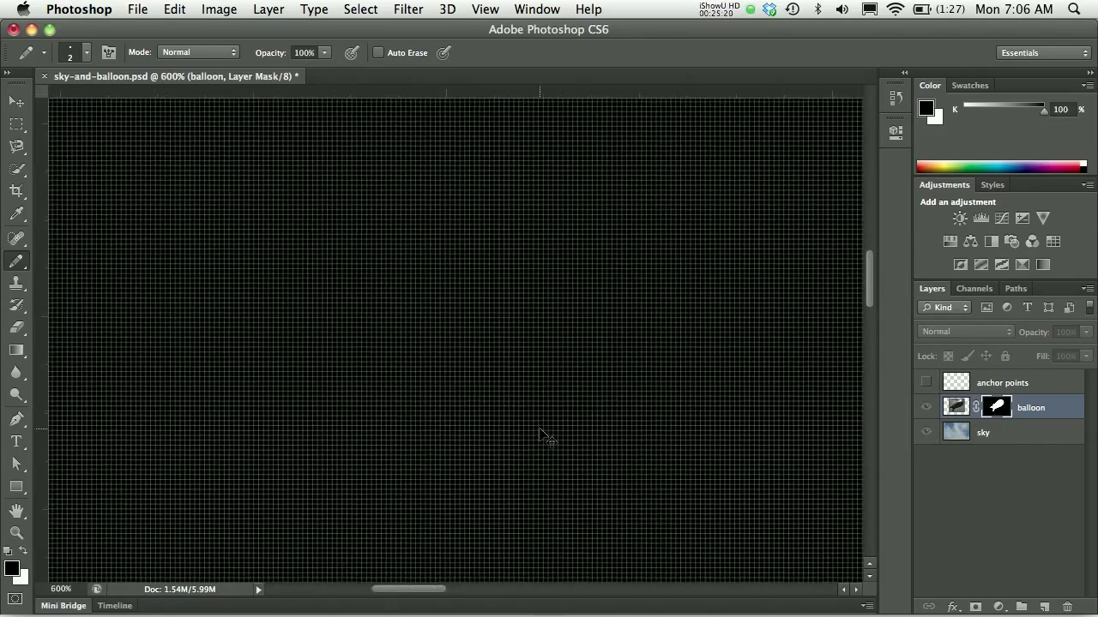
pyautogui.press('super+0')
pyautogui.moveTo(279, 338); pyautogui.dragTo(349, 349)
pyautogui.click(349, 348)
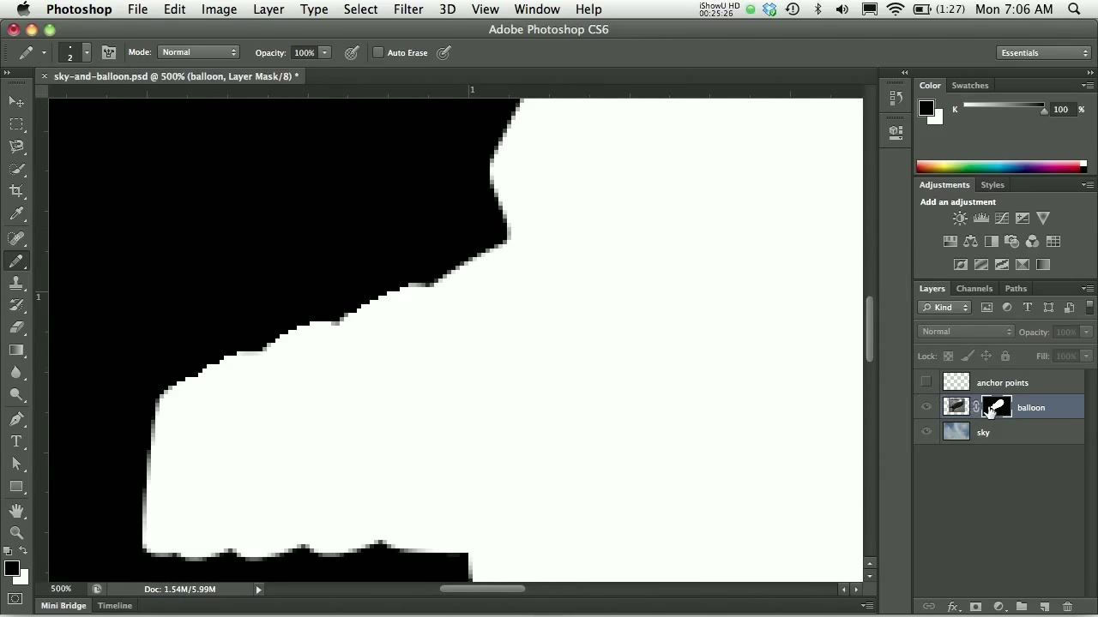
pyautogui.keyDown('alt'); pyautogui.click(996, 409); pyautogui.keyUp('alt')
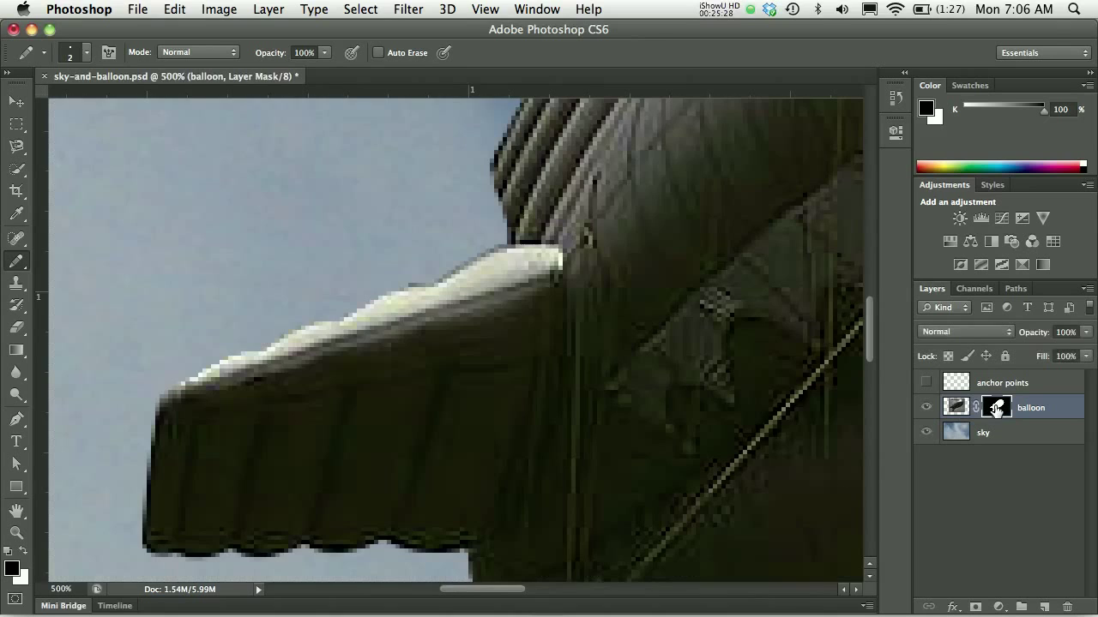
# Step: Try a black Pencil stroke on the balloon image instead of its mask, undo it, and target the mask again
pyautogui.hscroll(5, 531, 252)
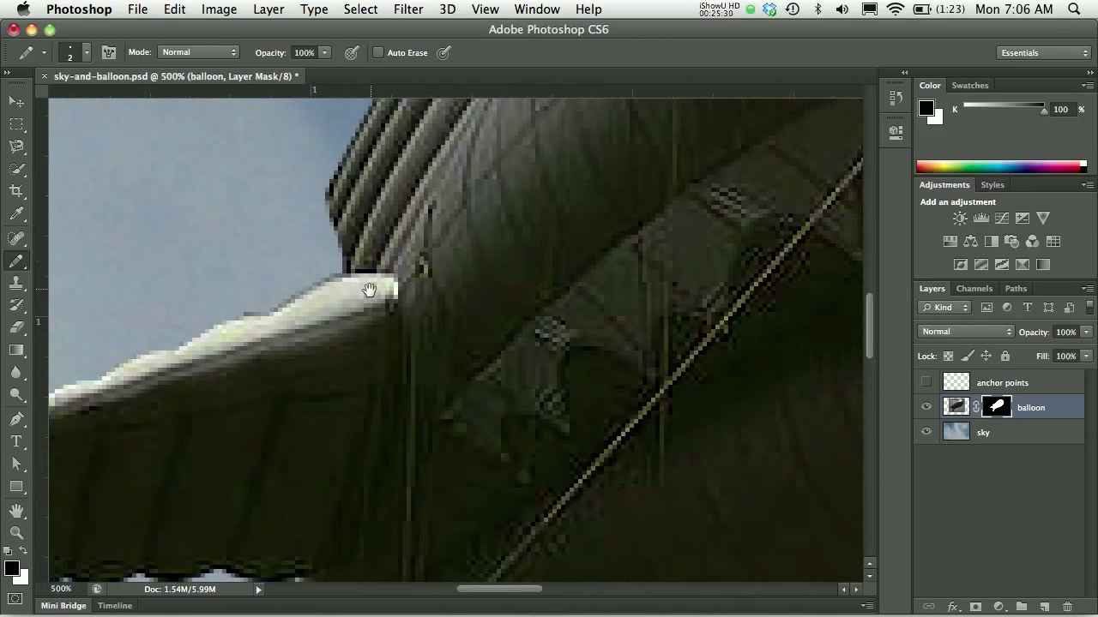
pyautogui.click(950, 408)
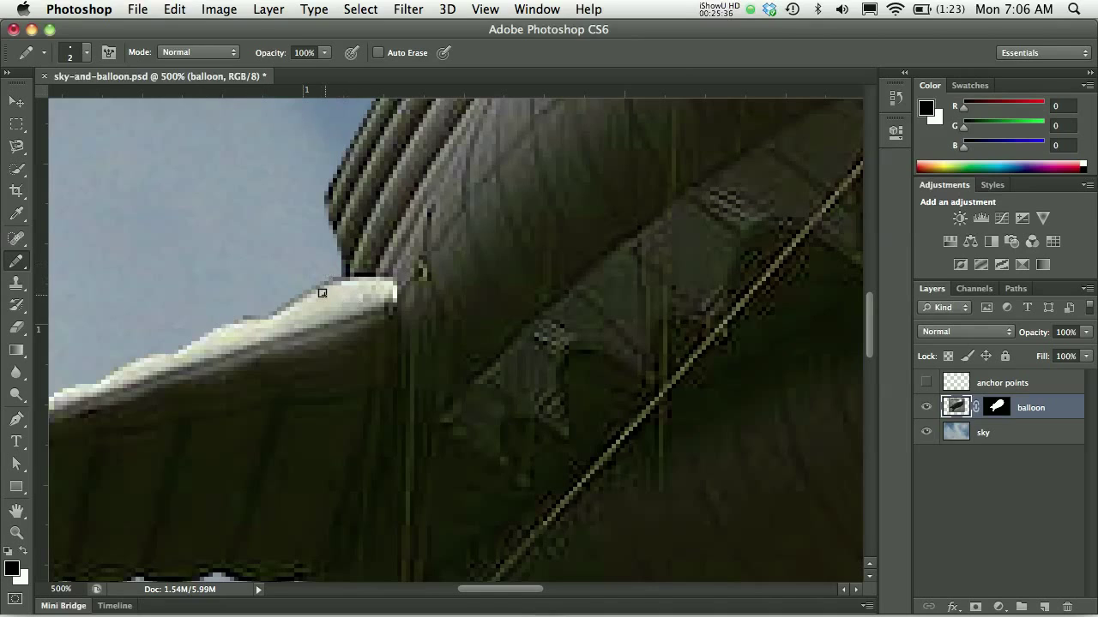
pyautogui.moveTo(263, 328)
pyautogui.mouseDown()
pyautogui.moveTo(375, 293)
pyautogui.moveTo(404, 252)
pyautogui.moveTo(535, 144)
pyautogui.mouseUp()
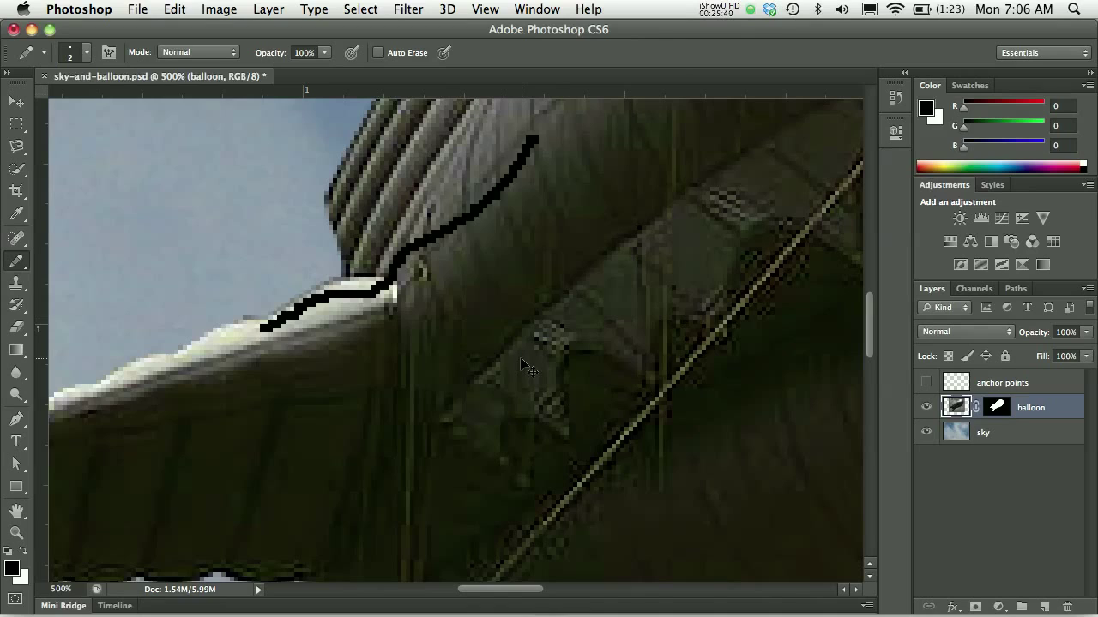
pyautogui.hotkey('ctrl', 'z')
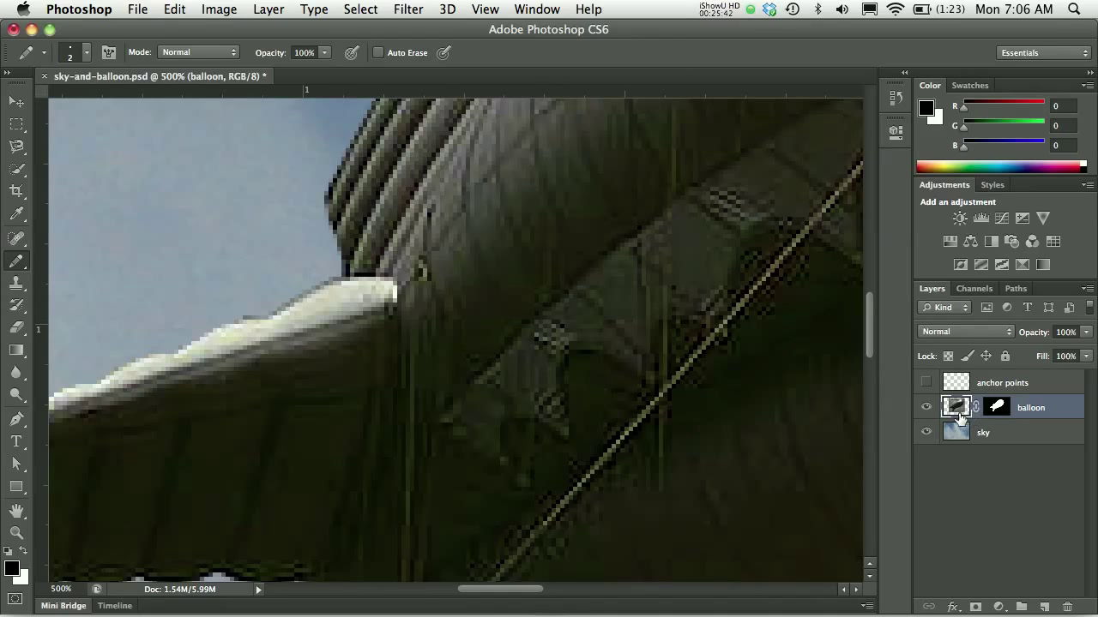
pyautogui.click(994, 412)
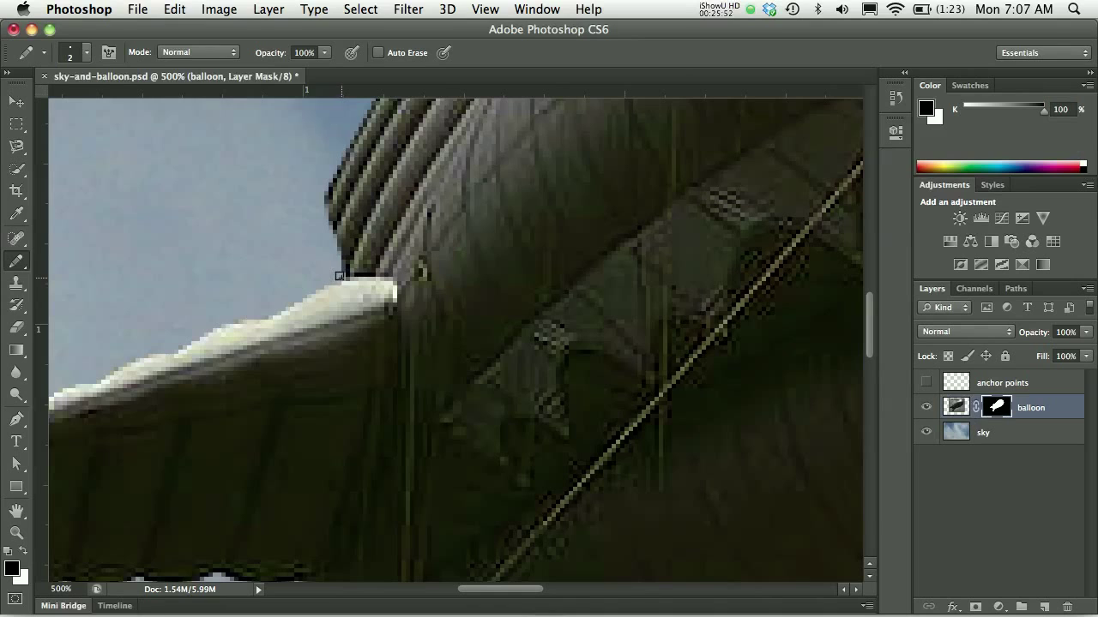
# Step: Switch to the Brush tool with a 50 px soft tip at 0% hardness
pyautogui.press('super+0')
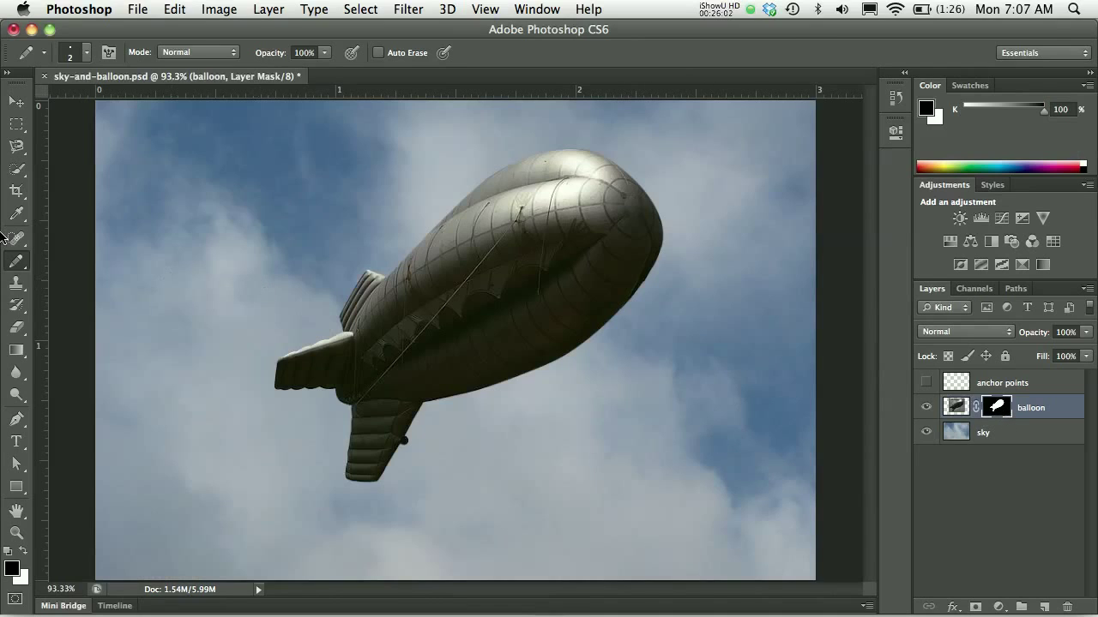
pyautogui.moveTo(19, 262); pyautogui.dragTo(77, 257)
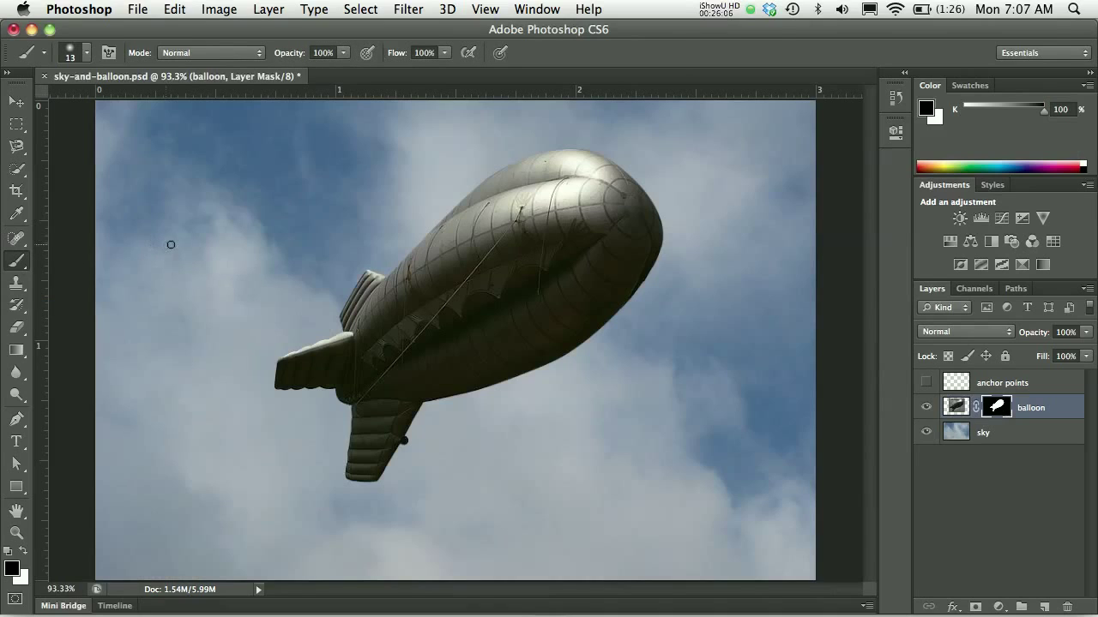
pyautogui.press(']')
pyautogui.press(']')
pyautogui.press(']')
pyautogui.click(87, 57)
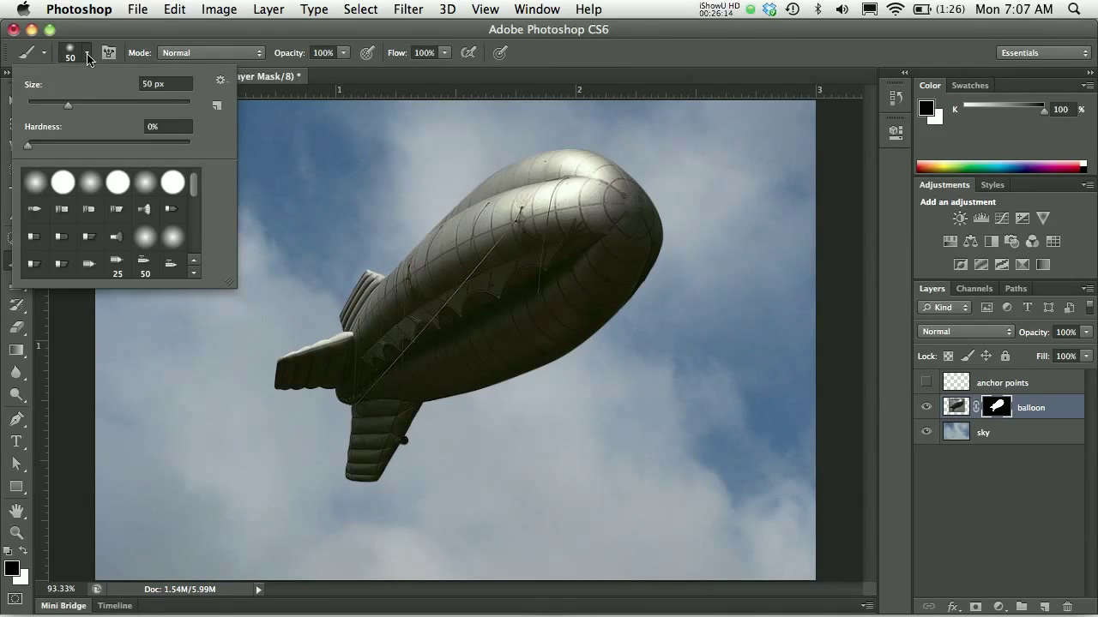
pyautogui.moveTo(32, 147); pyautogui.dragTo(42, 147)
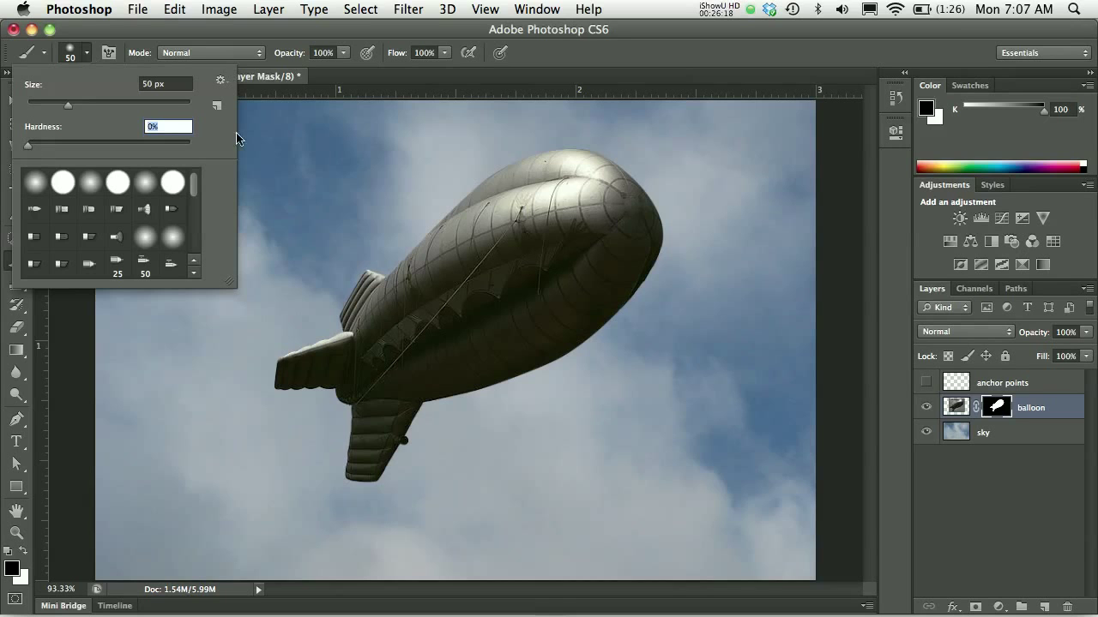
pyautogui.press('Return')
# Step: Try painting black on the mask with the soft brush over the balloon's nose and upper edge, and undo the stroke
pyautogui.keyDown('ctrl'); pyautogui.click(638, 189); pyautogui.keyUp('ctrl')
pyautogui.keyDown('ctrl'); pyautogui.click(638, 189); pyautogui.keyUp('ctrl')
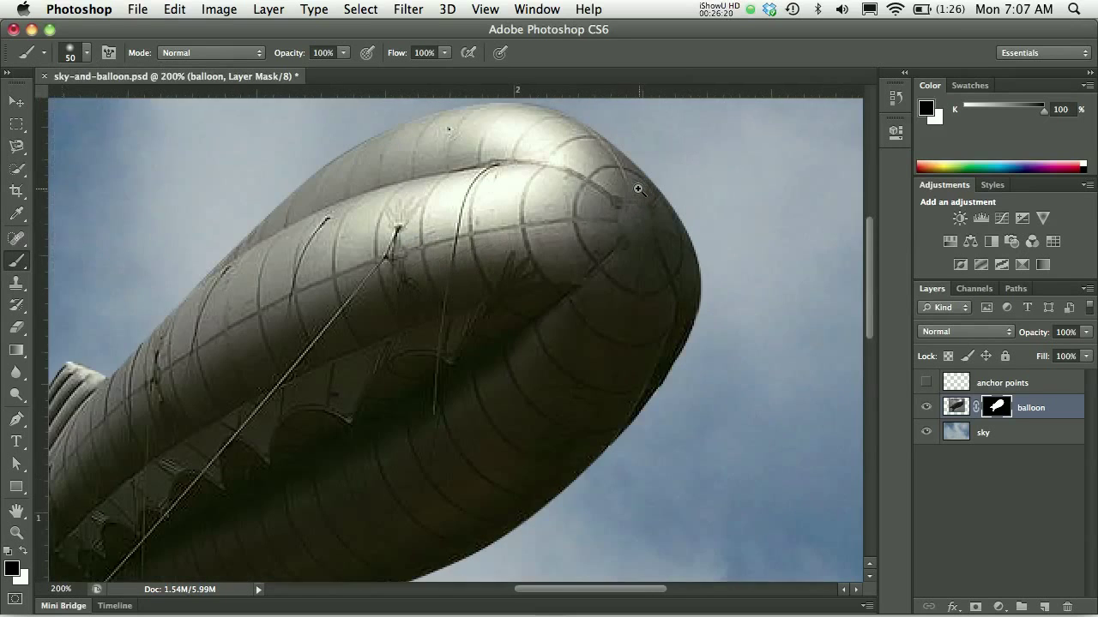
pyautogui.keyDown('ctrl'); pyautogui.click(638, 189); pyautogui.keyUp('ctrl')
pyautogui.moveTo(620, 206); pyautogui.dragTo(609, 322)
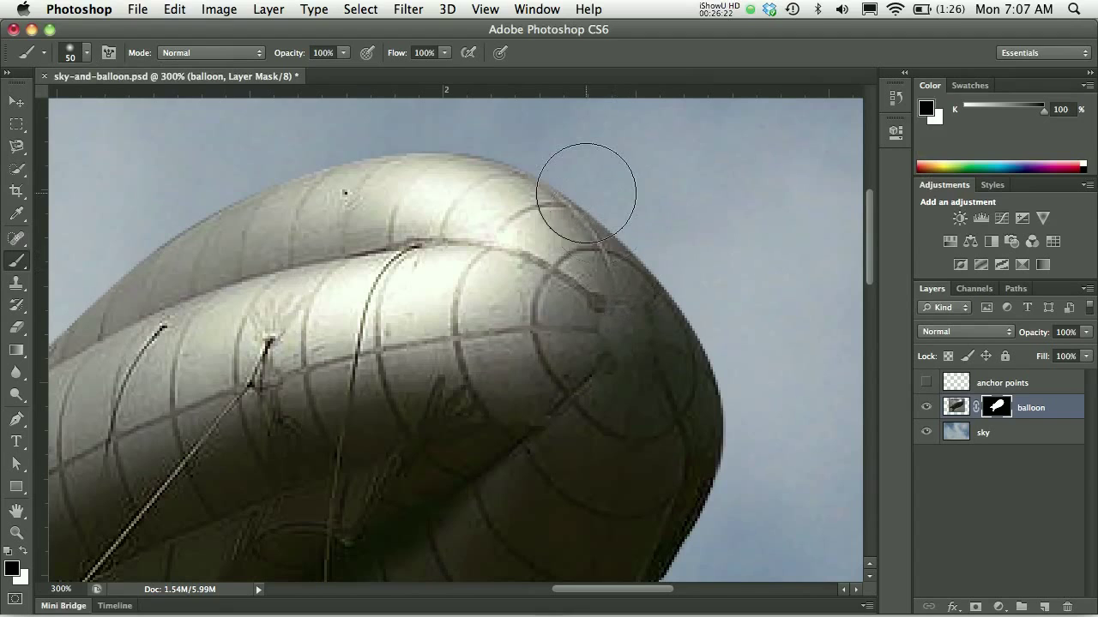
pyautogui.moveTo(586, 193)
pyautogui.mouseDown()
pyautogui.moveTo(499, 171)
pyautogui.moveTo(601, 212)
pyautogui.moveTo(680, 292)
pyautogui.moveTo(636, 241)
pyautogui.moveTo(534, 170)
pyautogui.moveTo(380, 155)
pyautogui.moveTo(247, 180)
pyautogui.moveTo(539, 197)
pyautogui.mouseUp()
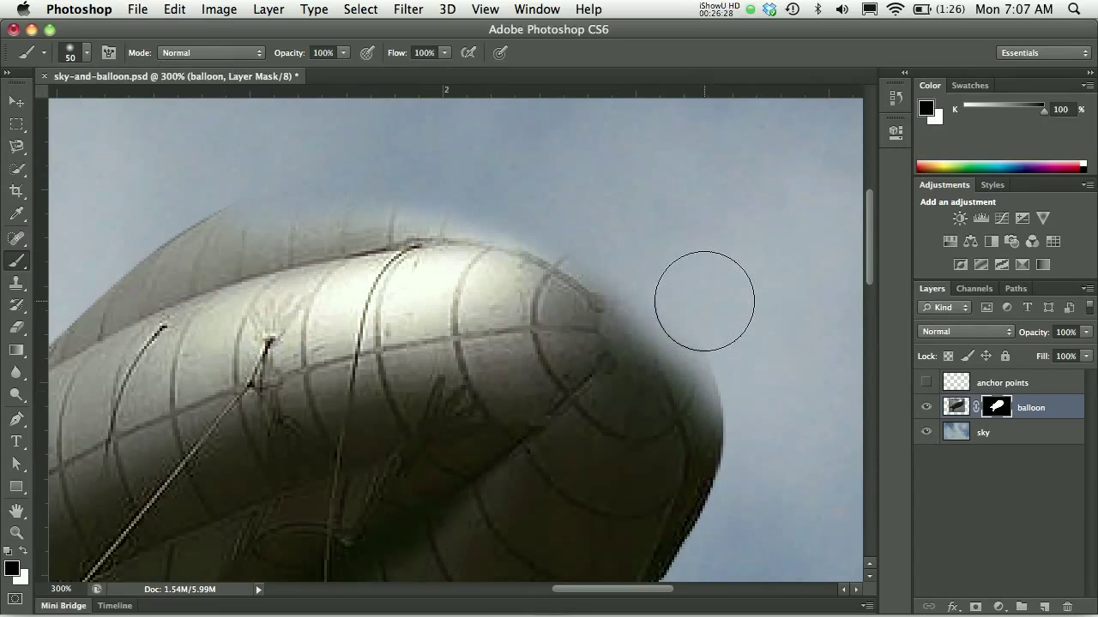
pyautogui.press('super+0')
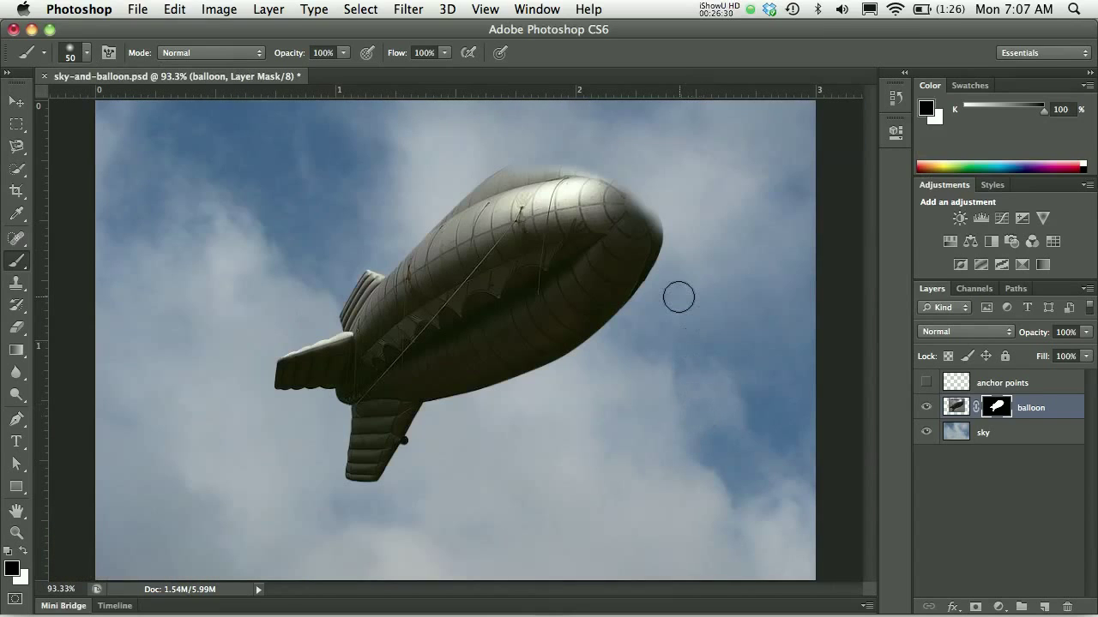
pyautogui.press('super+z')
# Step: Fade out the balloon's top by painting black on its mask with a 200 px soft brush, and view the mask on its own
pyautogui.press(']')
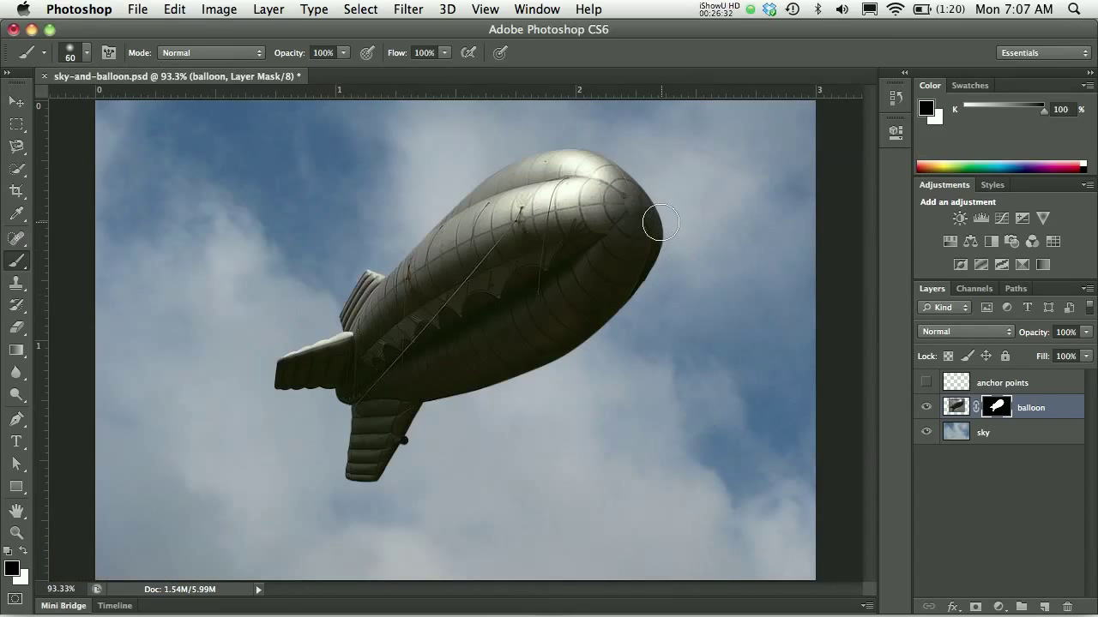
pyautogui.press(']')
pyautogui.press(']')
pyautogui.press(']')
pyautogui.press(']')
pyautogui.press(']')
pyautogui.press(']')
pyautogui.press(']')
pyautogui.press(']')
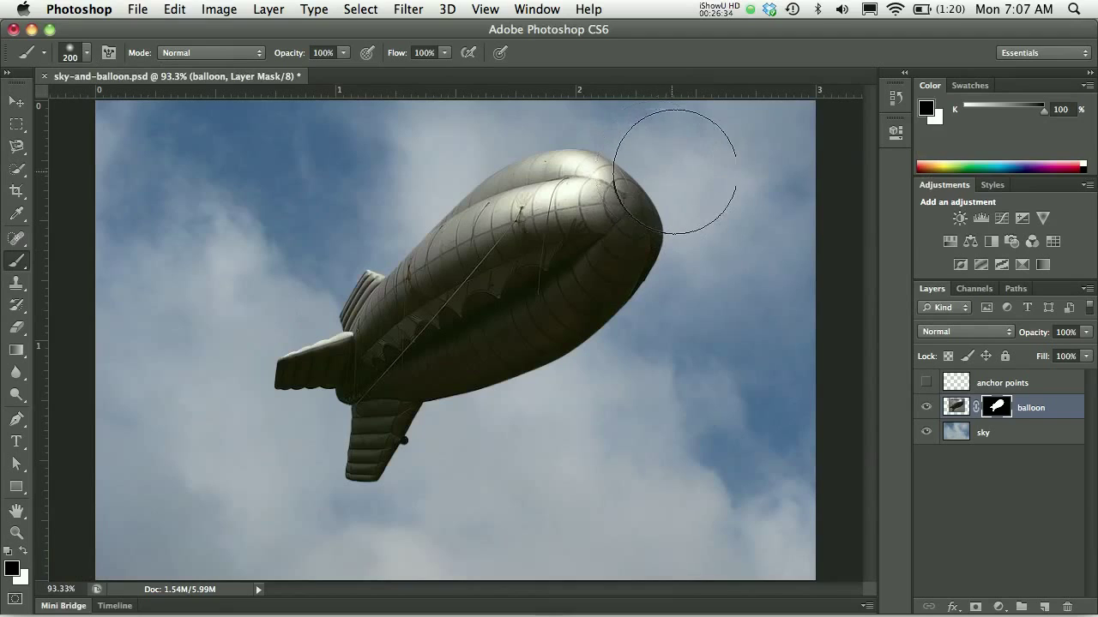
pyautogui.moveTo(675, 171)
pyautogui.mouseDown()
pyautogui.moveTo(549, 139)
pyautogui.moveTo(514, 145)
pyautogui.moveTo(604, 133)
pyautogui.moveTo(665, 163)
pyautogui.moveTo(493, 154)
pyautogui.moveTo(371, 205)
pyautogui.moveTo(421, 179)
pyautogui.mouseUp()
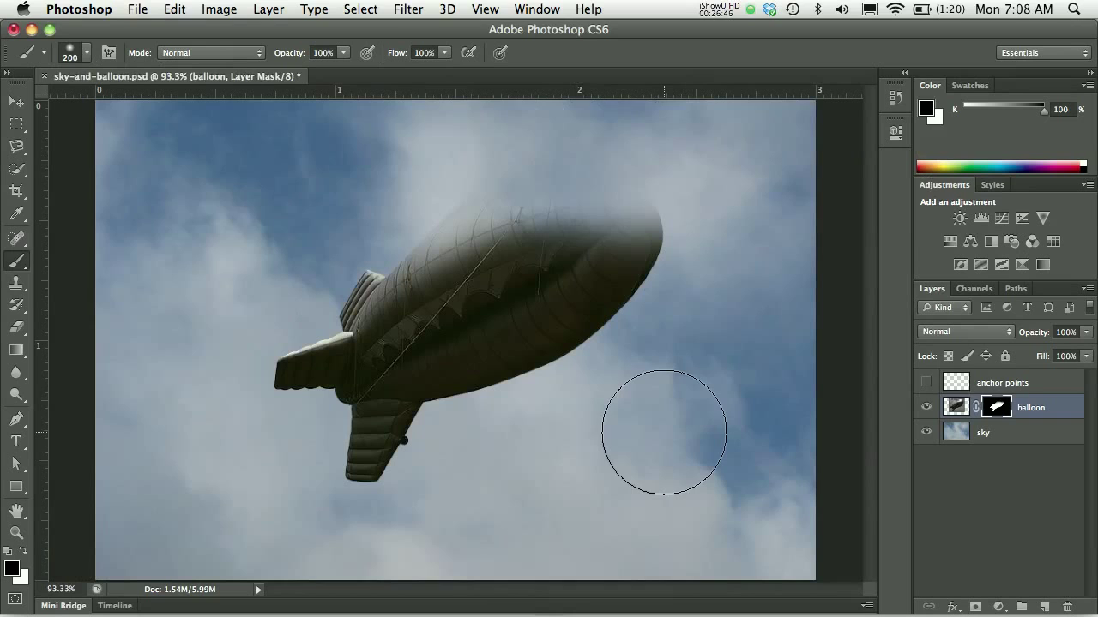
pyautogui.click(956, 408)
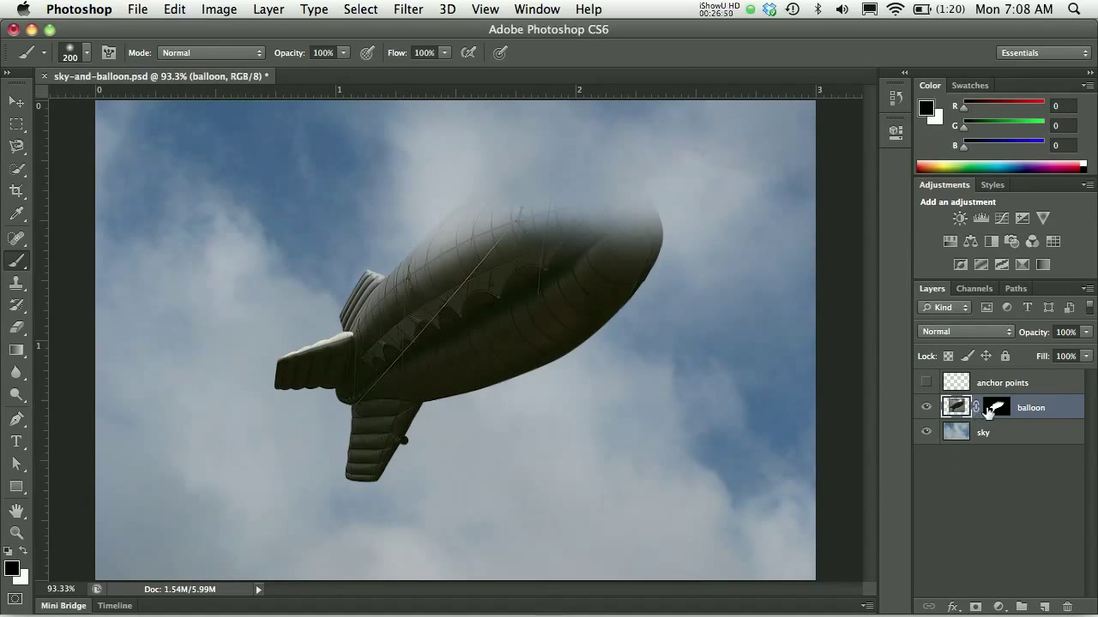
pyautogui.keyDown('alt'); pyautogui.click(994, 409); pyautogui.keyUp('alt')
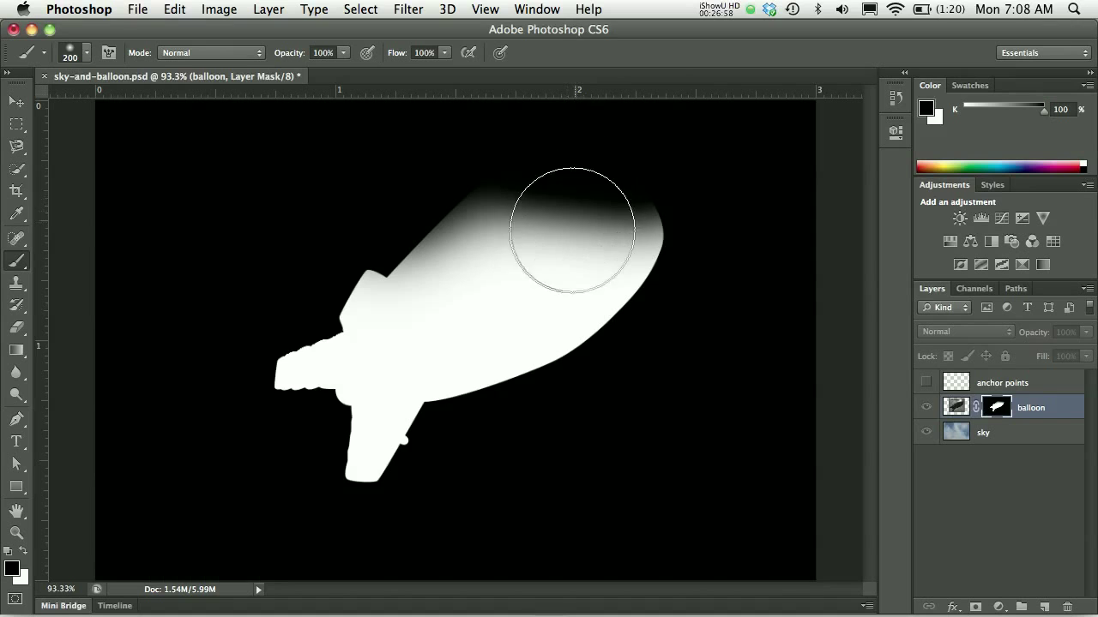
# Step: Examine the faded edge of the balloon's mask at 200%, and return to the normal image view
pyautogui.keyDown('super'); pyautogui.click(557, 249); pyautogui.keyUp('super')
pyautogui.keyDown('super'); pyautogui.click(557, 249); pyautogui.keyUp('super')
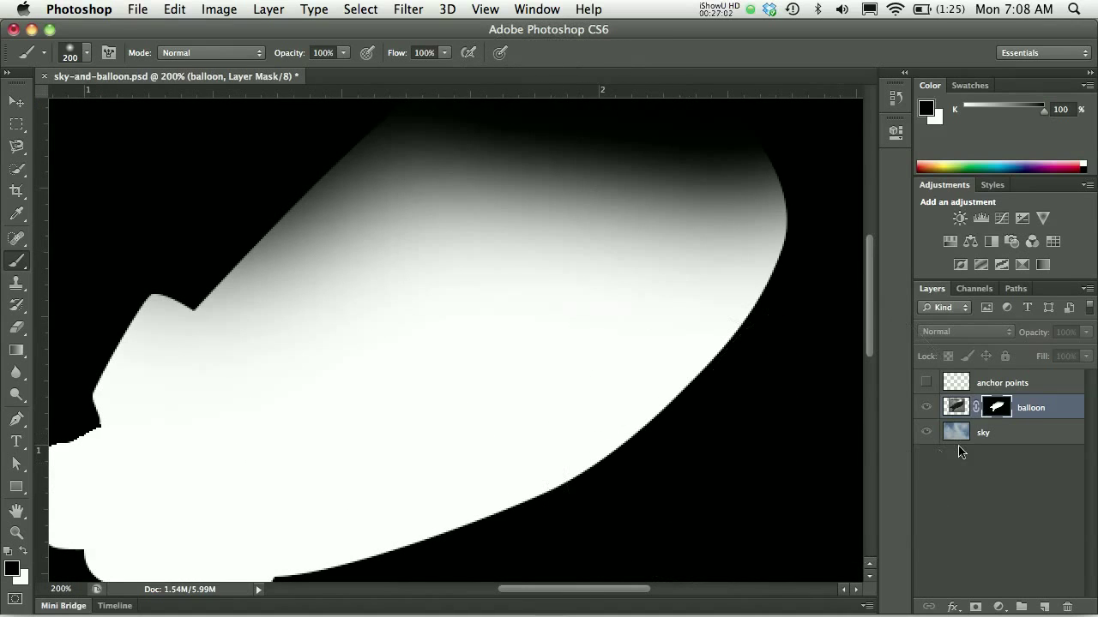
pyautogui.keyDown('alt'); pyautogui.click(1005, 410); pyautogui.keyUp('alt')
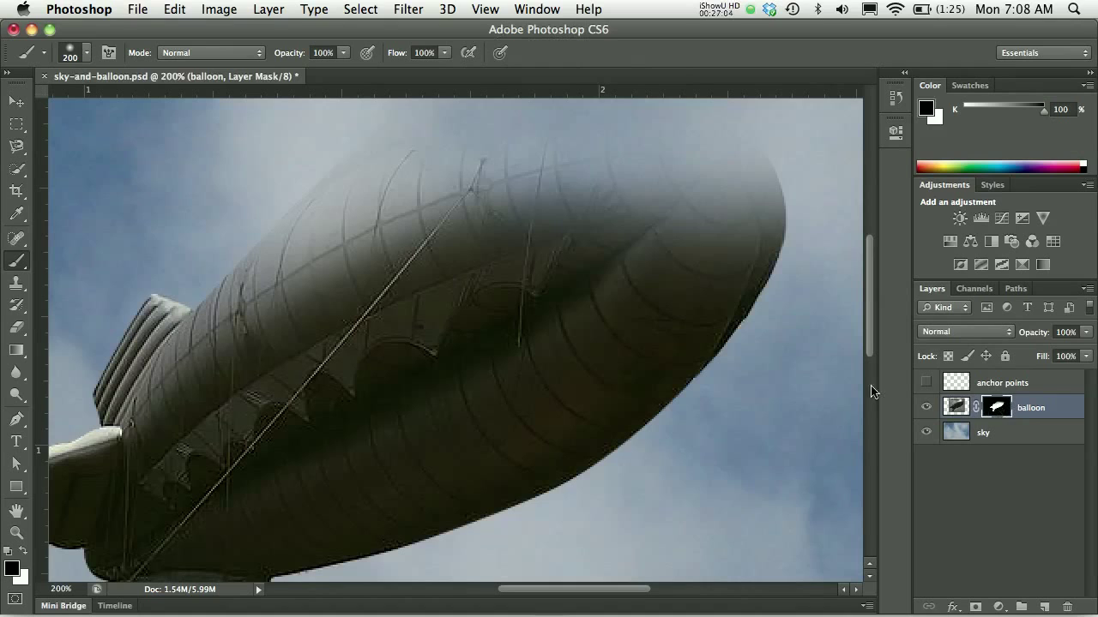
pyautogui.press('super+minus')
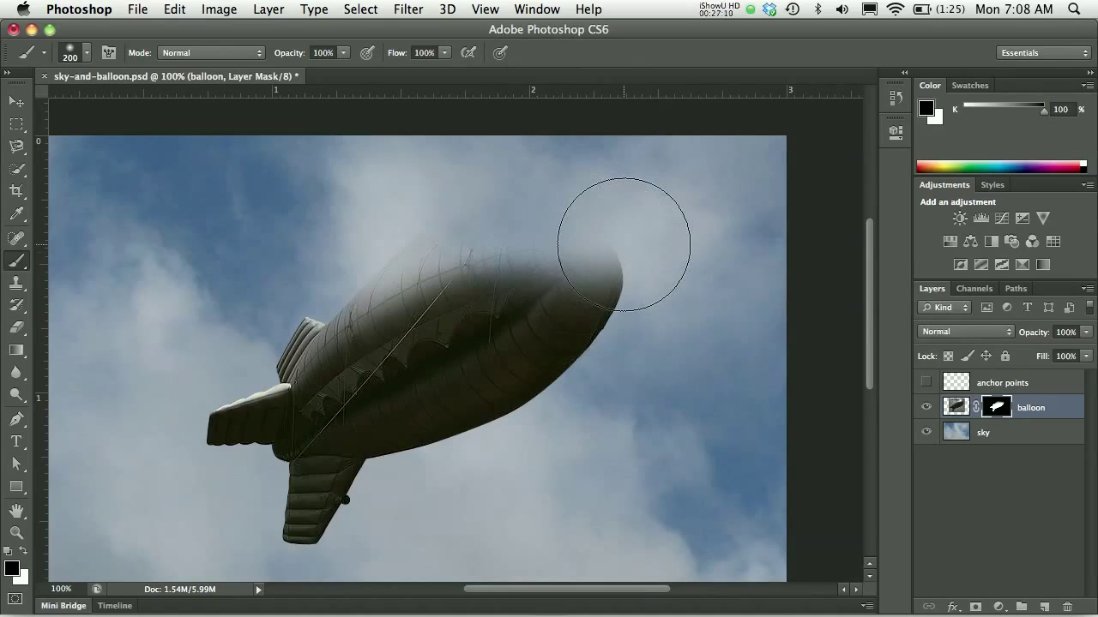
# Step: Check the composite by hiding and reshowing the balloon layer and the sky layer in turn
pyautogui.click(925, 409)
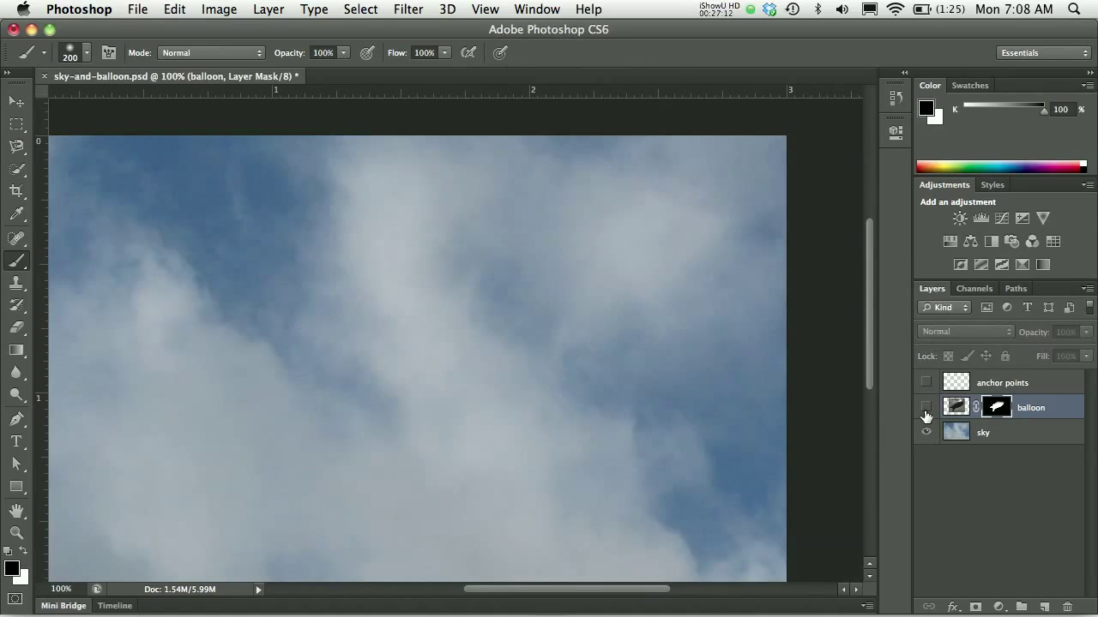
pyautogui.click(925, 409)
pyautogui.click(925, 433)
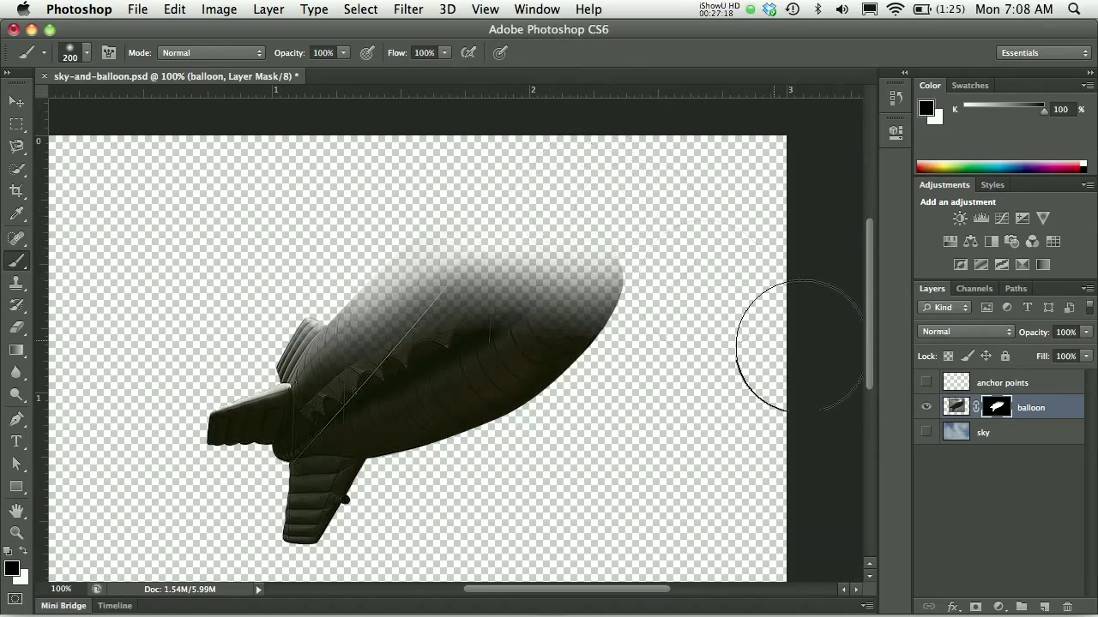
pyautogui.click(926, 434)
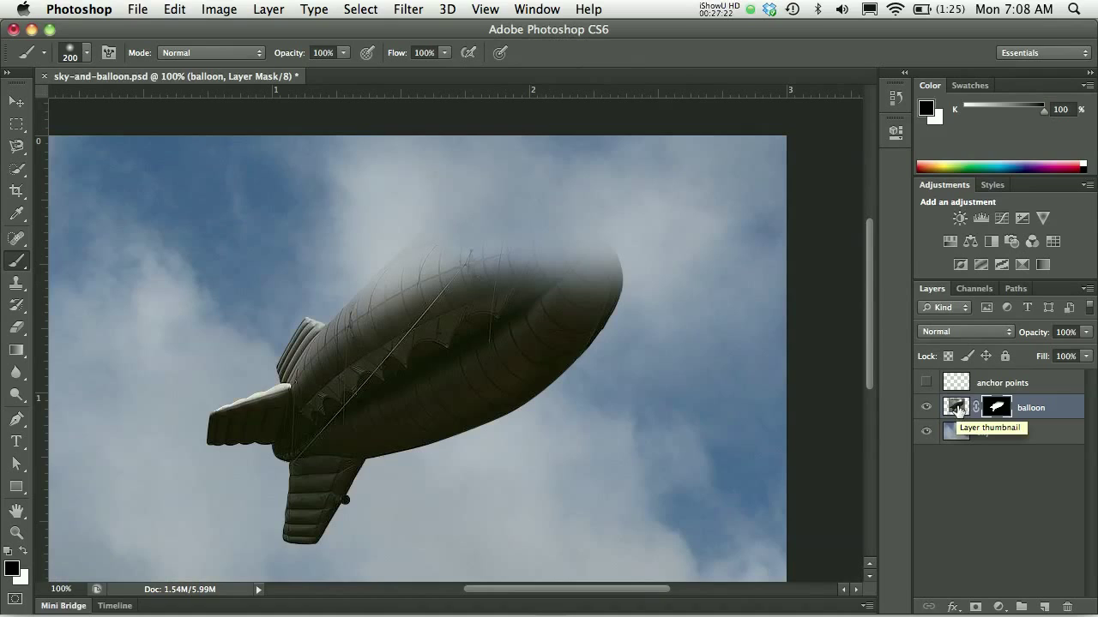
# Step: Add a new layer above the balloon and sample a sky blue (RGB 123, 139, 169) as the foreground color
pyautogui.click(957, 410)
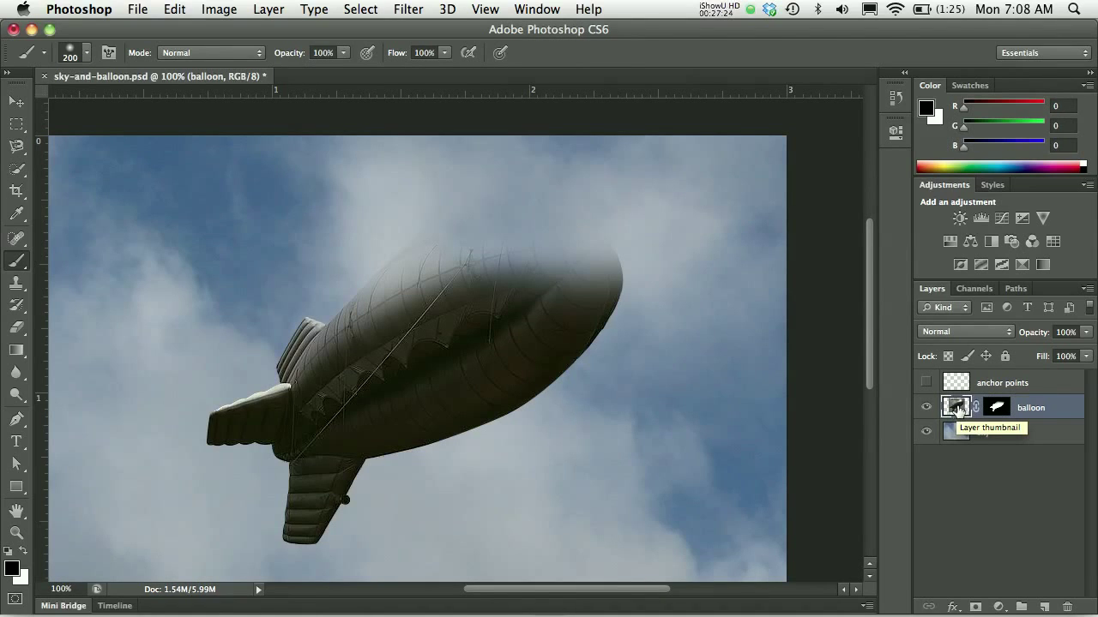
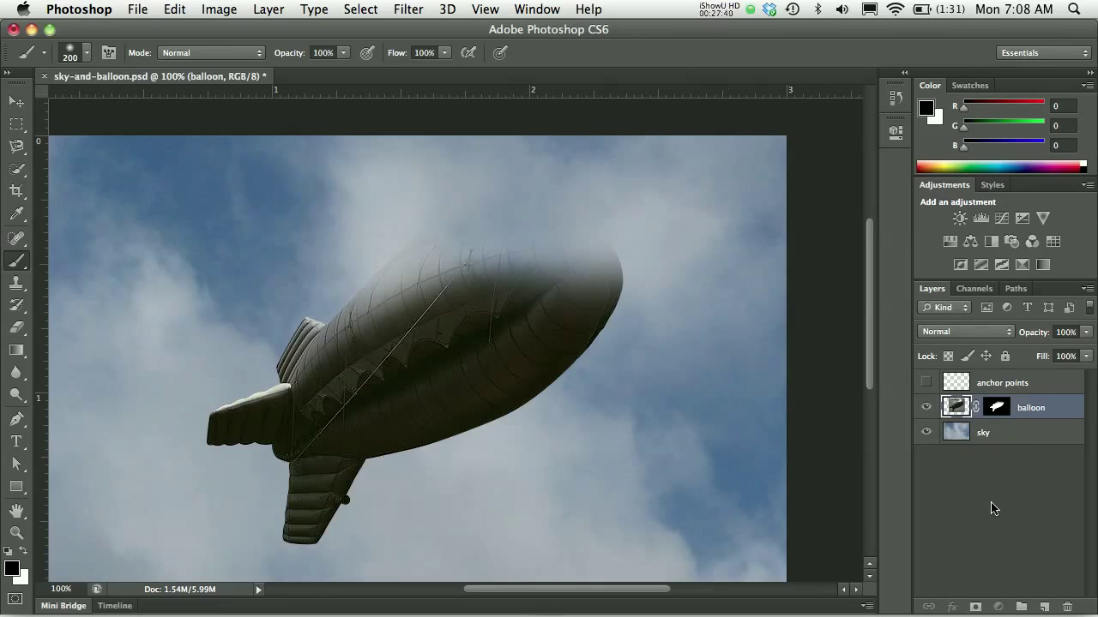
pyautogui.click(1044, 606)
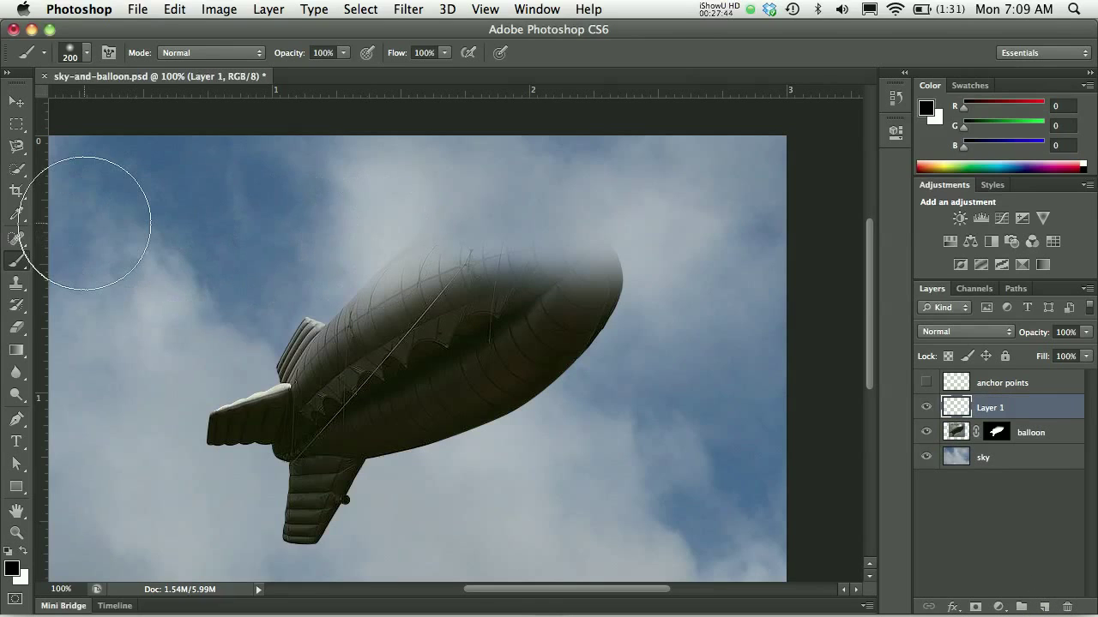
pyautogui.click(18, 212)
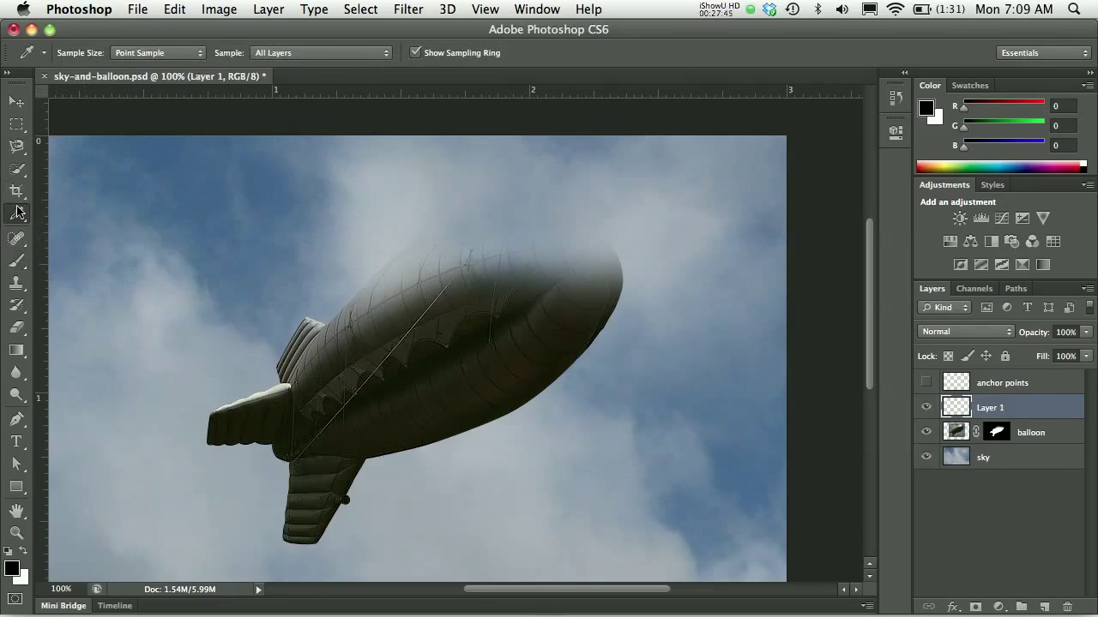
pyautogui.click(154, 221)
pyautogui.click(153, 228)
pyautogui.click(147, 250)
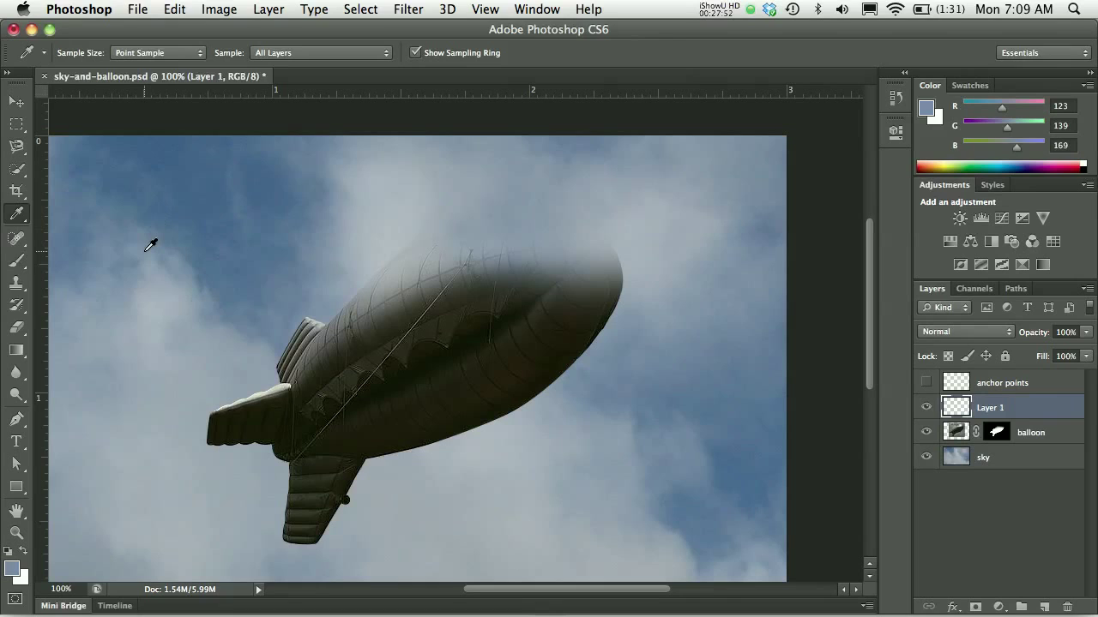
# Step: Fill the new layer with the foreground color in Normal mode at 100% opacity, undoing the first trial fill
pyautogui.hotkey('alt', 'BackSpace')
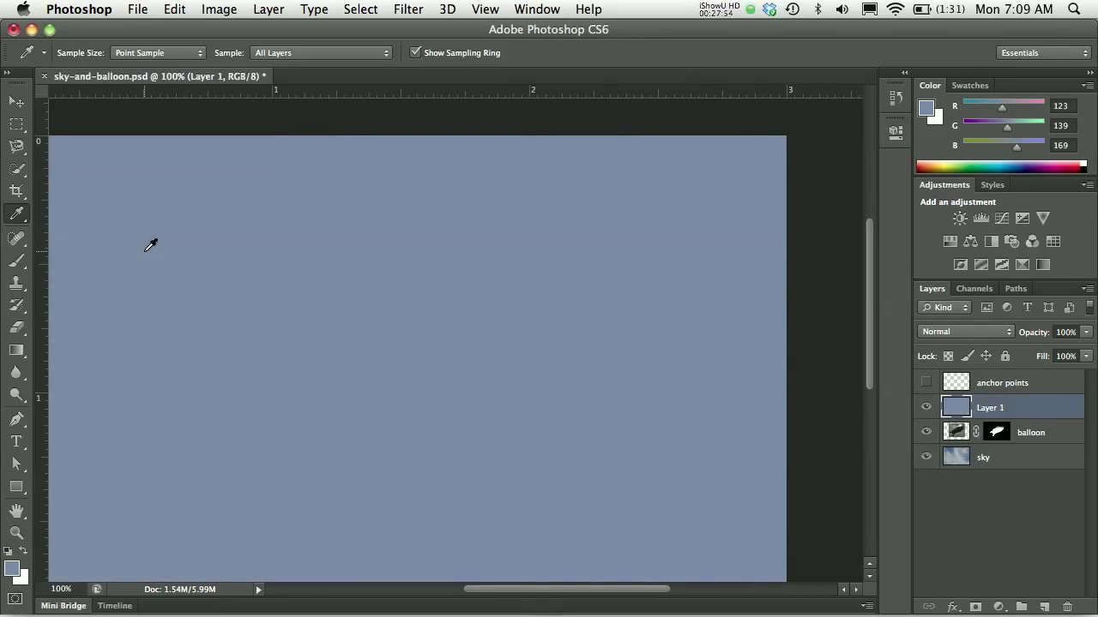
pyautogui.press('super+z')
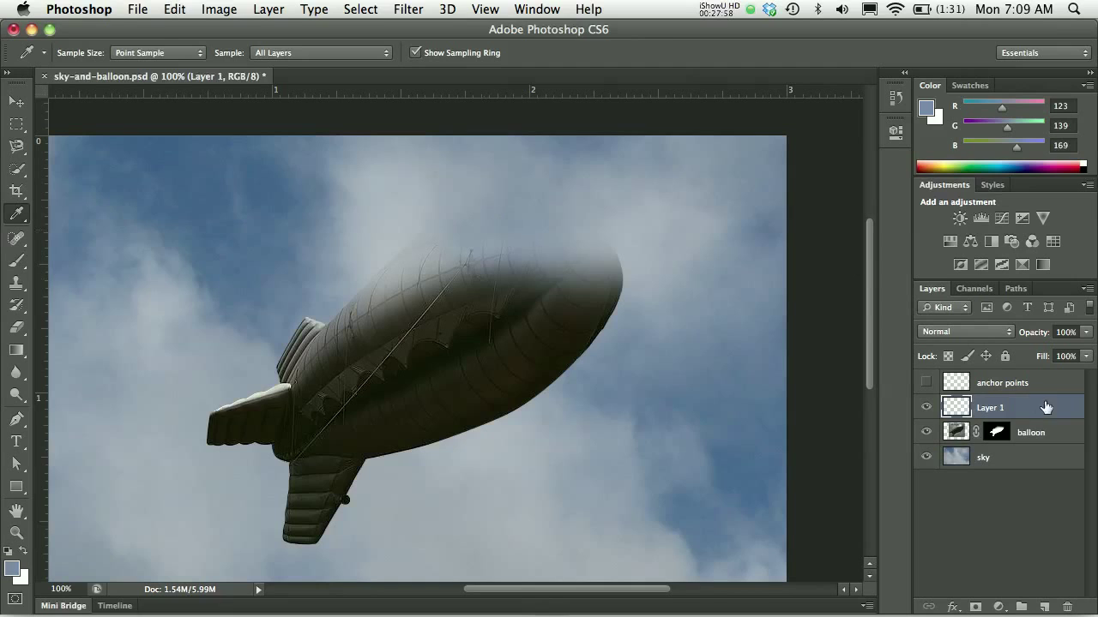
pyautogui.click(175, 8)
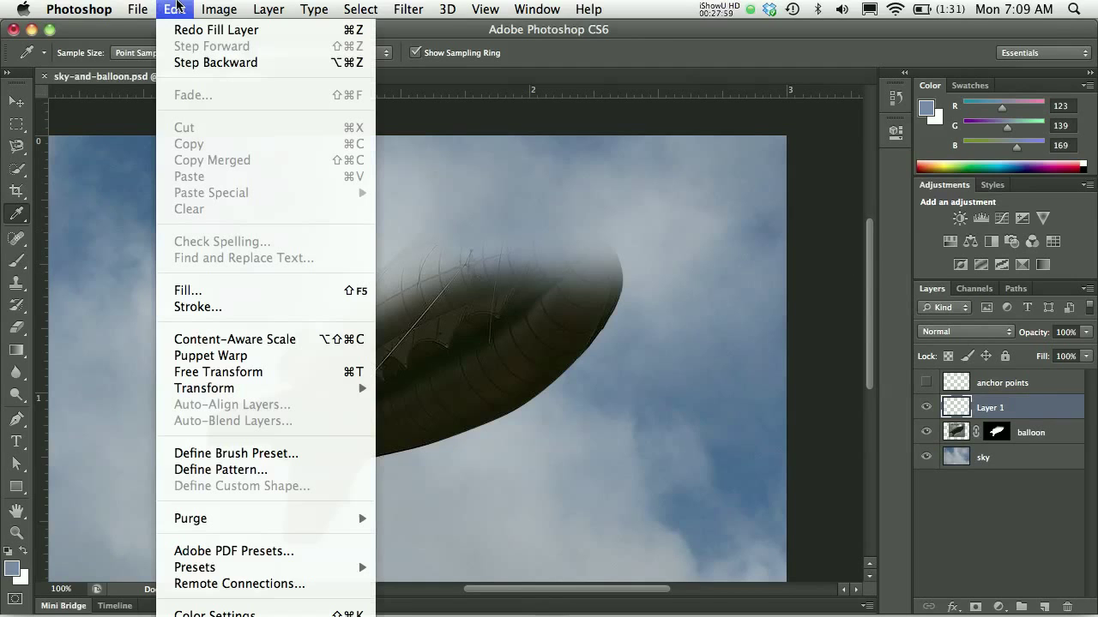
pyautogui.click(224, 292)
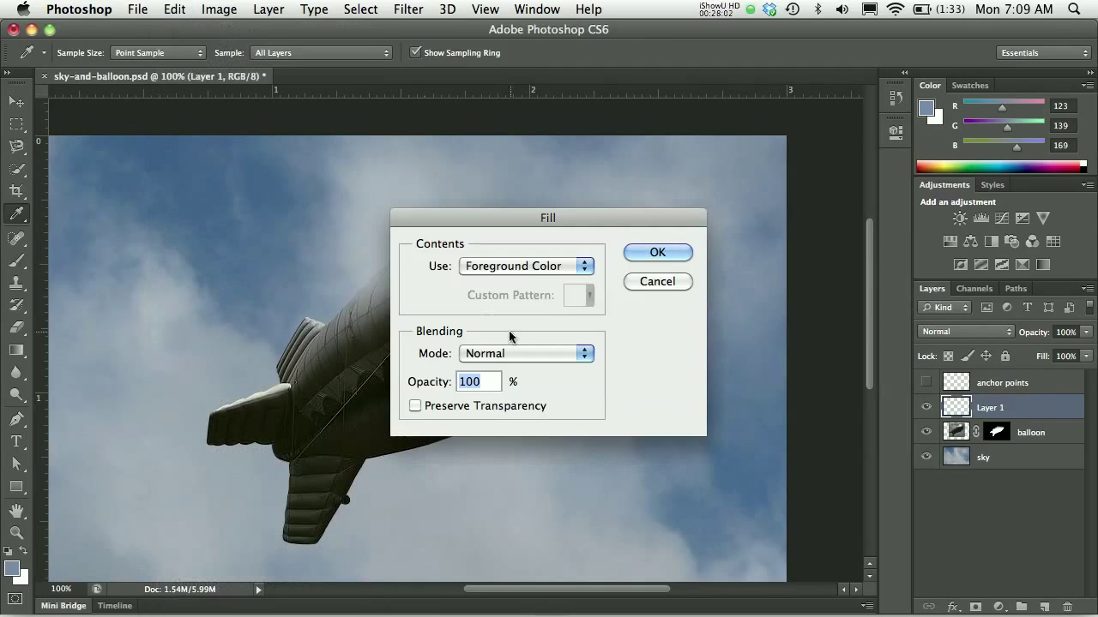
pyautogui.click(523, 266)
pyautogui.click(523, 273)
pyautogui.press('Return')
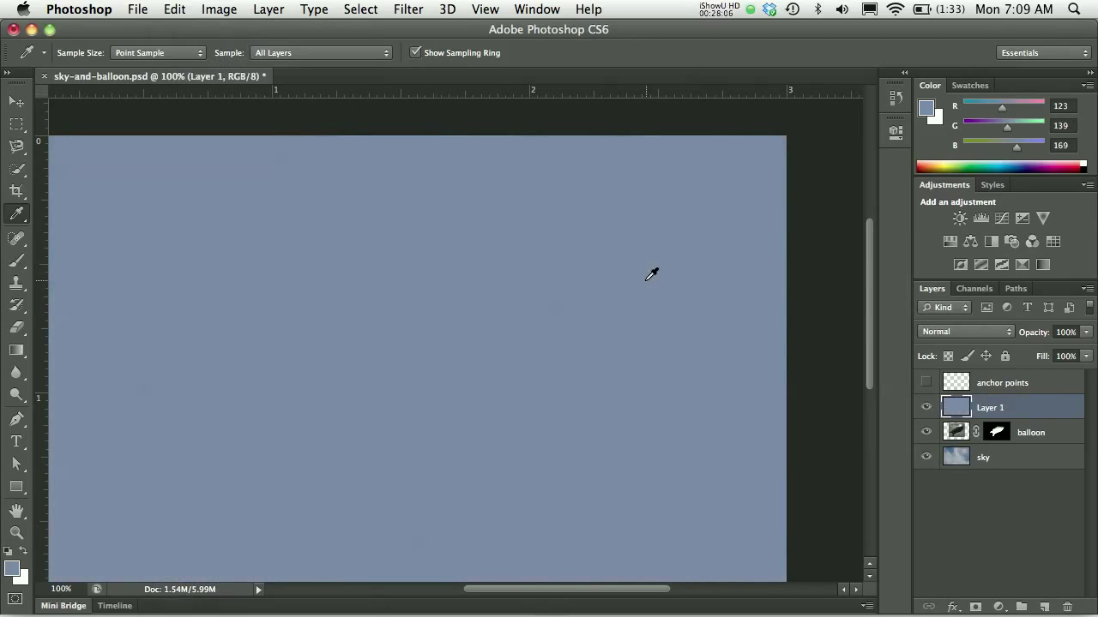
# Step: Rename the filled layer as blue and set its blending mode to Color
pyautogui.doubleClick(988, 408)
pyautogui.write('blue')
pyautogui.press('Return')
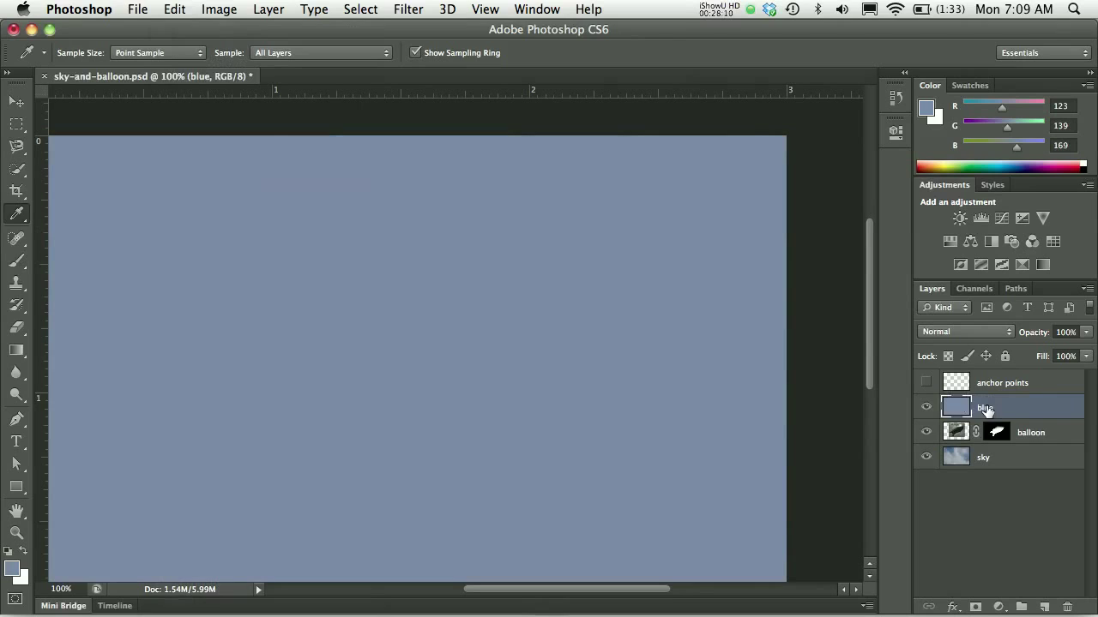
pyautogui.click(1006, 334)
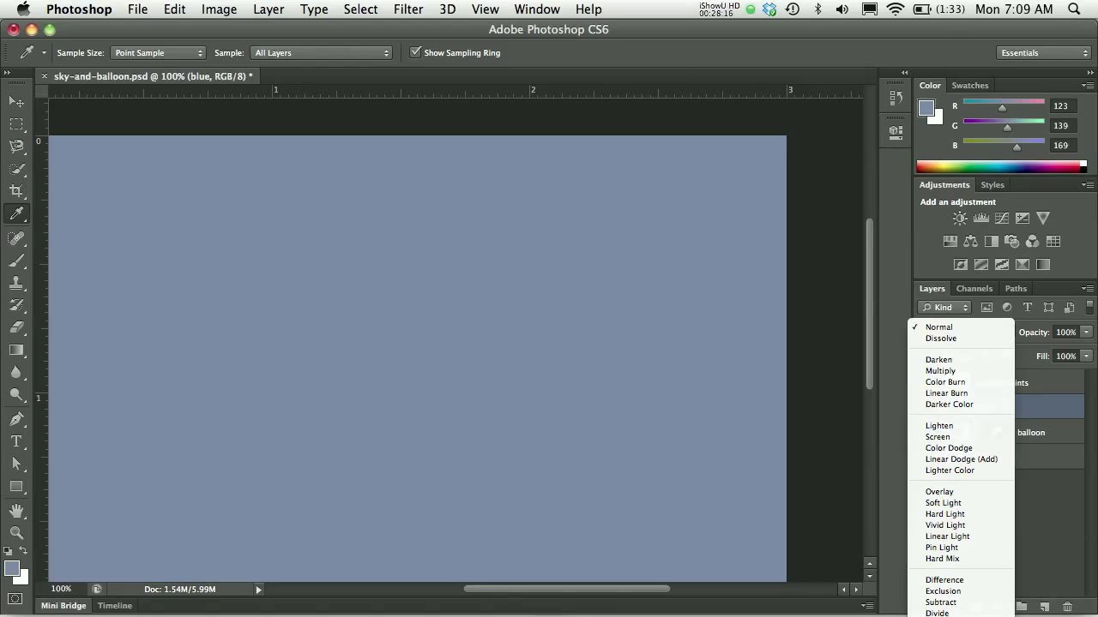
pyautogui.click(944, 608)
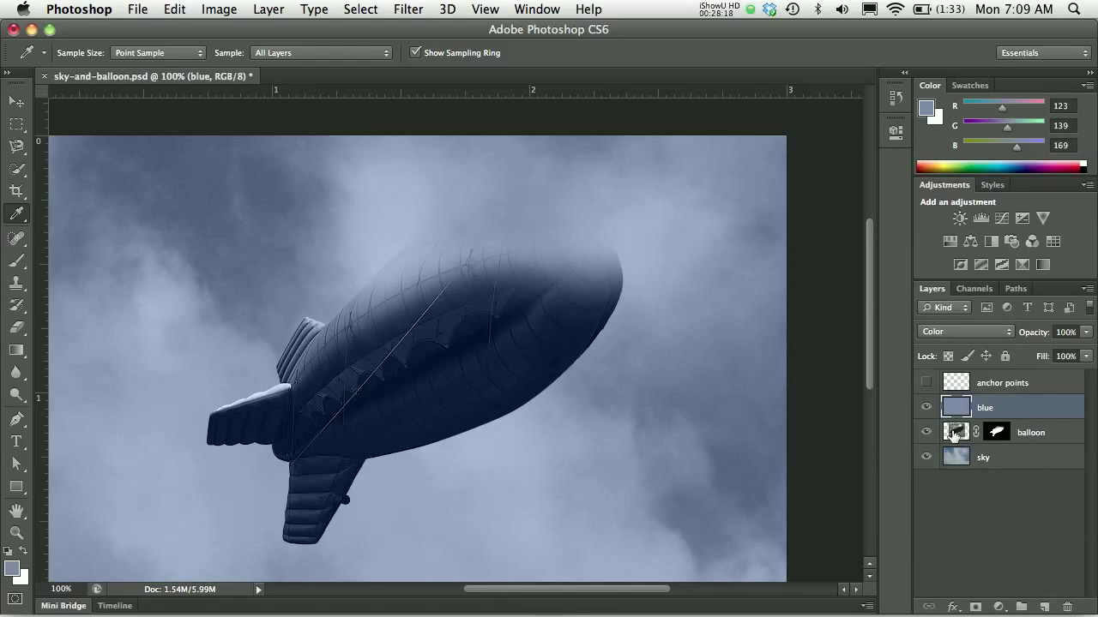
# Step: Compare the whole image with and without the blue tint by switching the blue layer's visibility
pyautogui.click(925, 408)
pyautogui.click(926, 408)
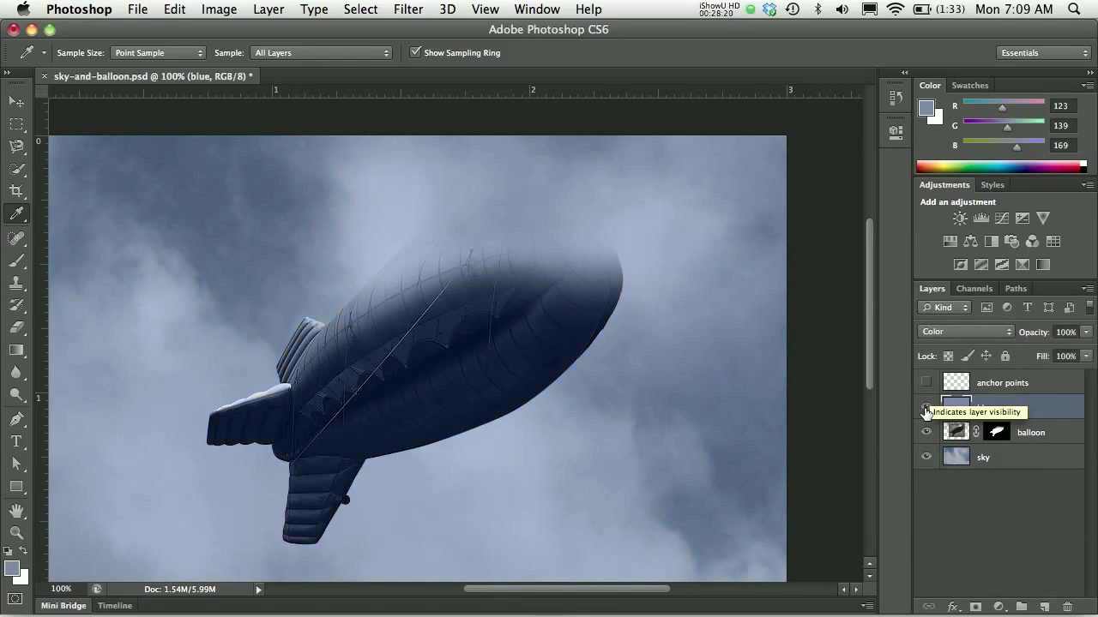
pyautogui.click(925, 410)
pyautogui.click(925, 410)
pyautogui.click(925, 410)
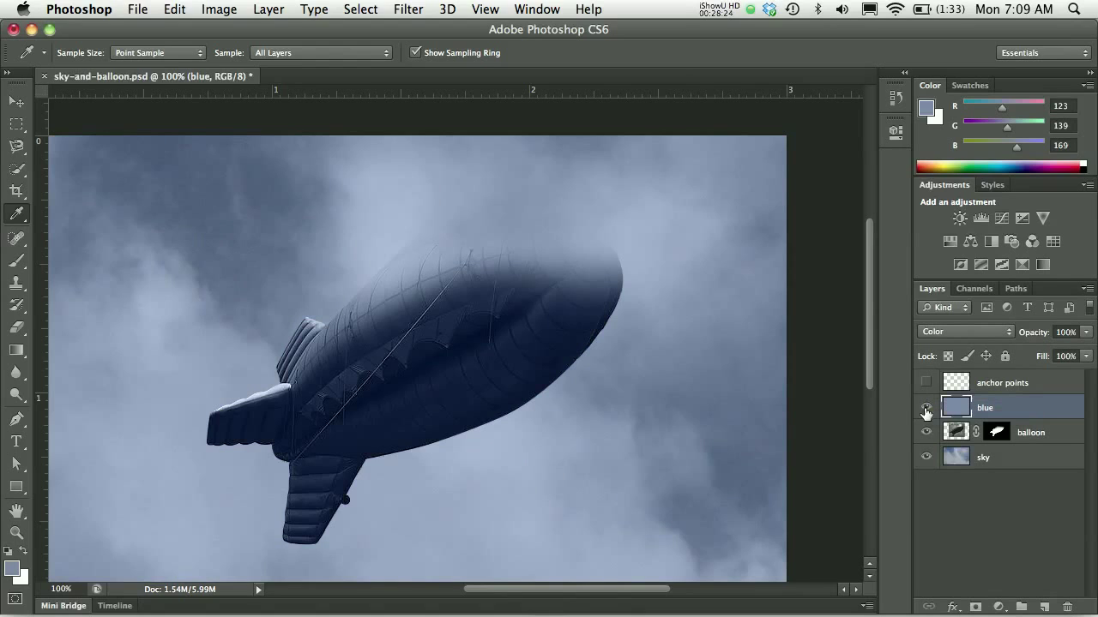
pyautogui.click(925, 410)
pyautogui.click(925, 411)
# Step: Clip the blue layer to the balloon layer, and compare the balloon with the tint hidden and shown
pyautogui.moveTo(1052, 415); pyautogui.dragTo(1048, 414)
pyautogui.keyDown('alt'); pyautogui.click(1049, 415); pyautogui.keyUp('alt')
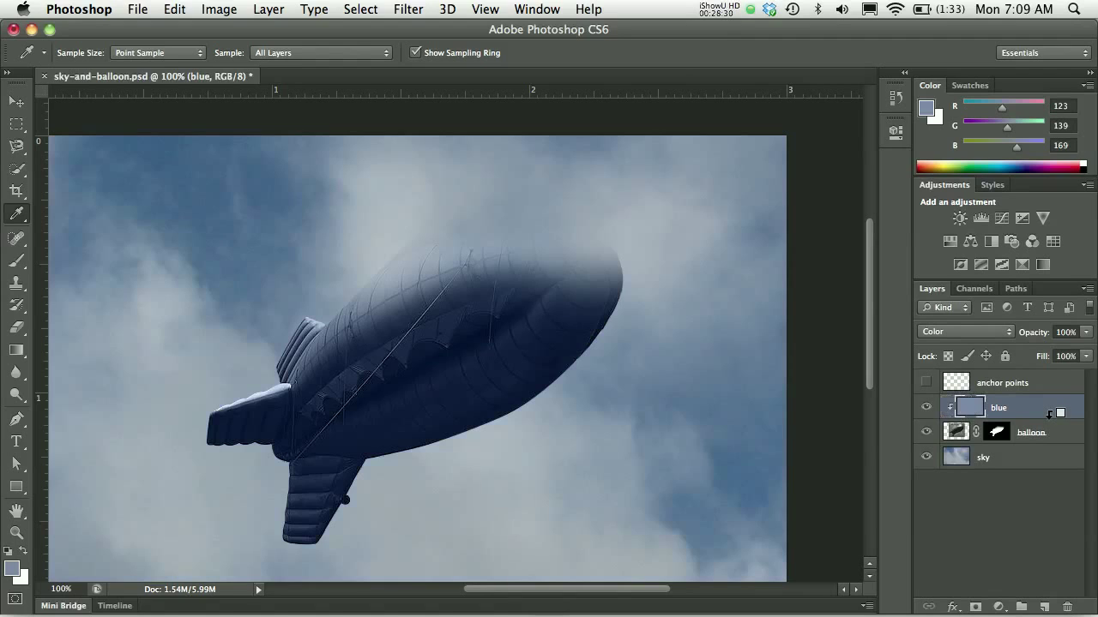
pyautogui.click(926, 408)
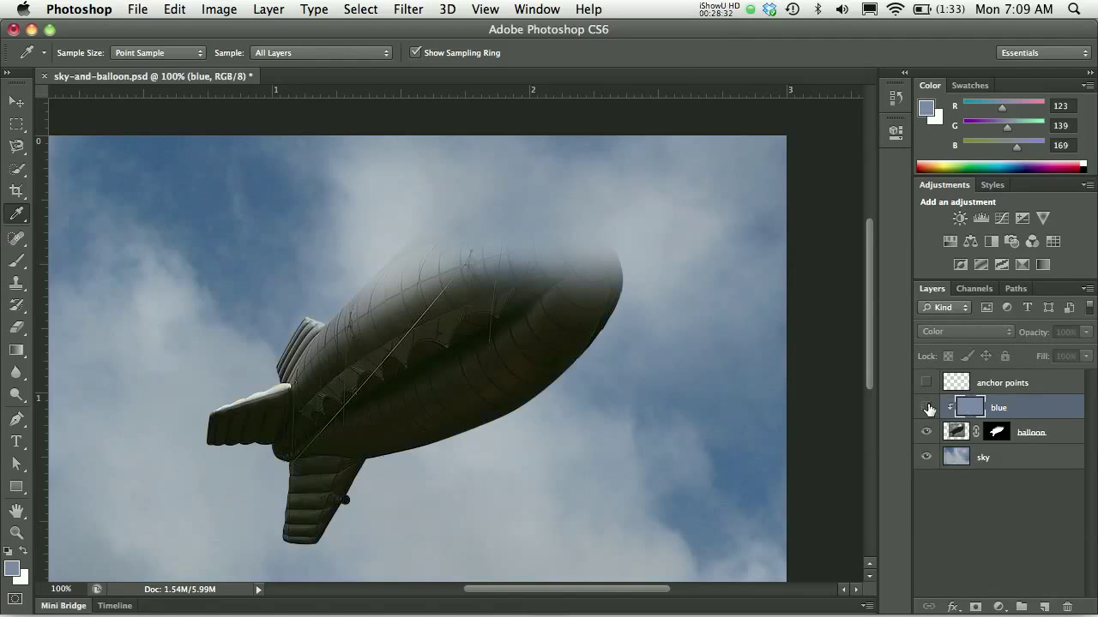
pyautogui.click(926, 409)
pyautogui.click(926, 408)
pyautogui.click(927, 409)
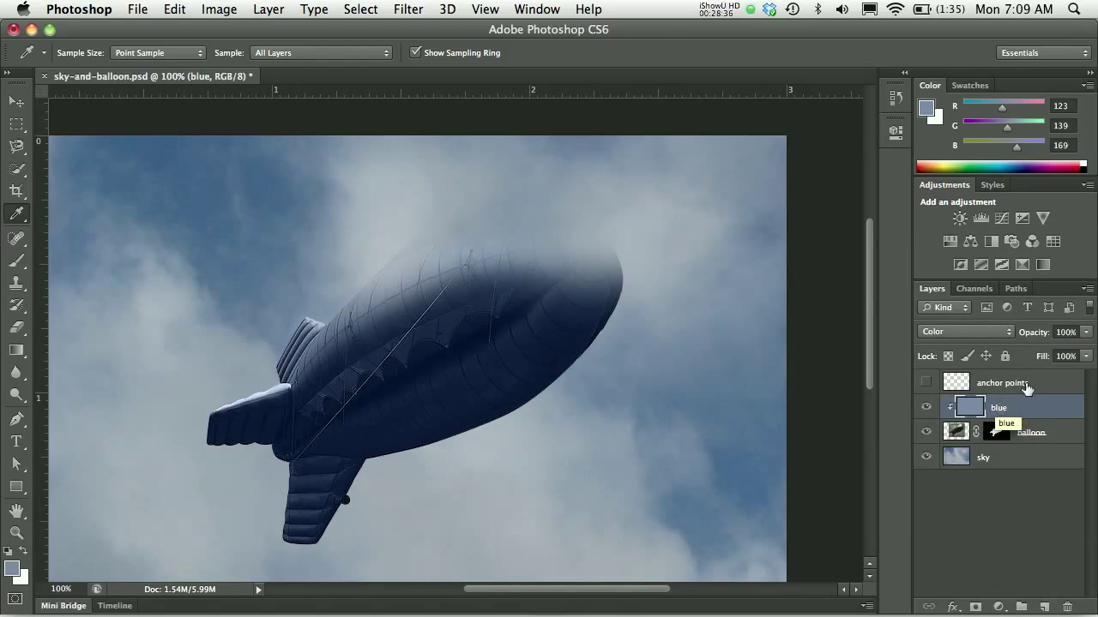
# Step: Reduce the blue layer's opacity to 45%
pyautogui.click(1084, 334)
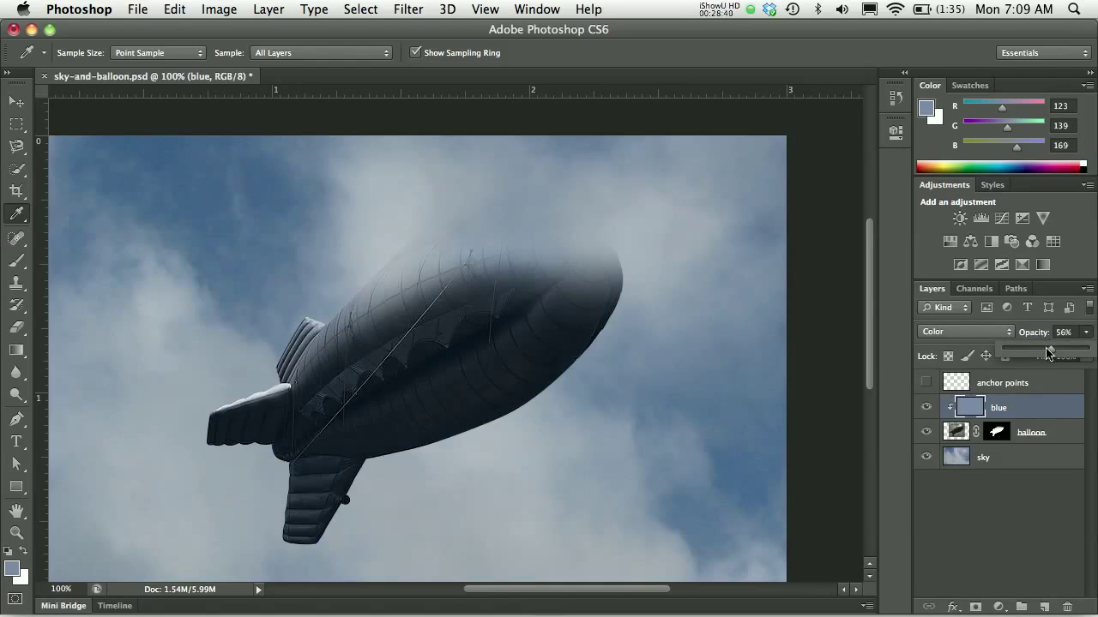
pyautogui.moveTo(1048, 353); pyautogui.dragTo(1042, 352)
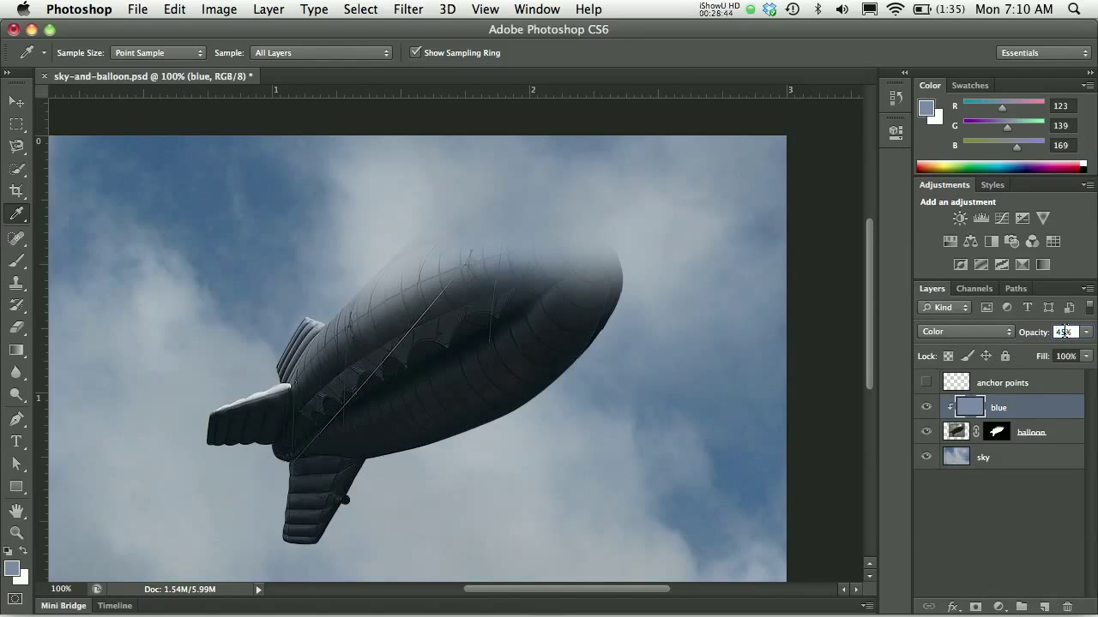
pyautogui.press('Return')
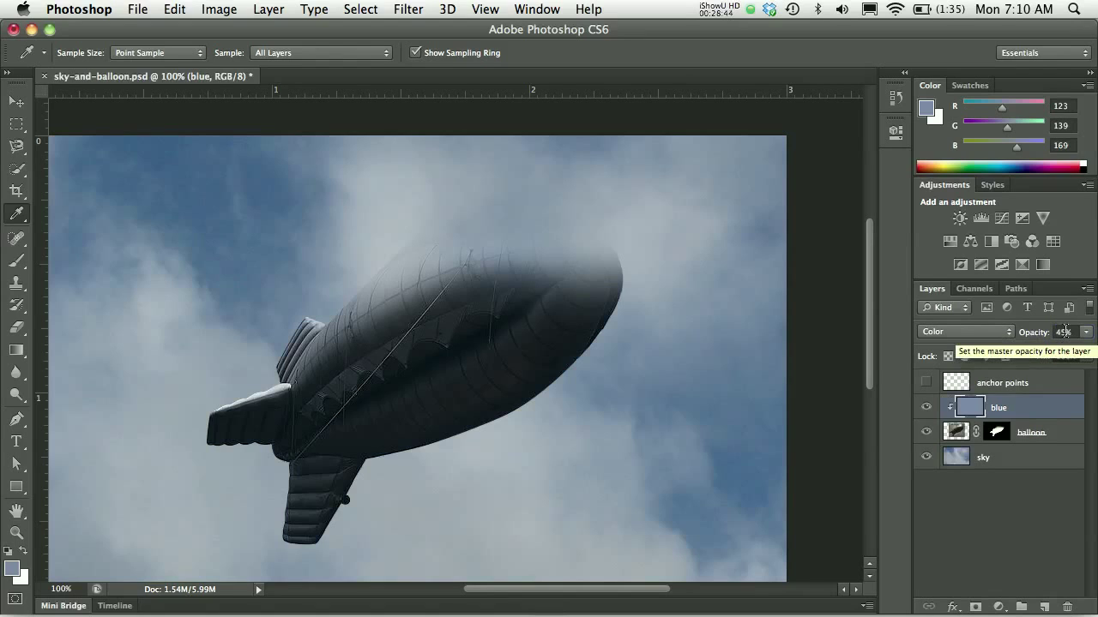
# Step: Compare the balloon with and without the softened blue tint, leaving the blue layer shown
pyautogui.click(926, 409)
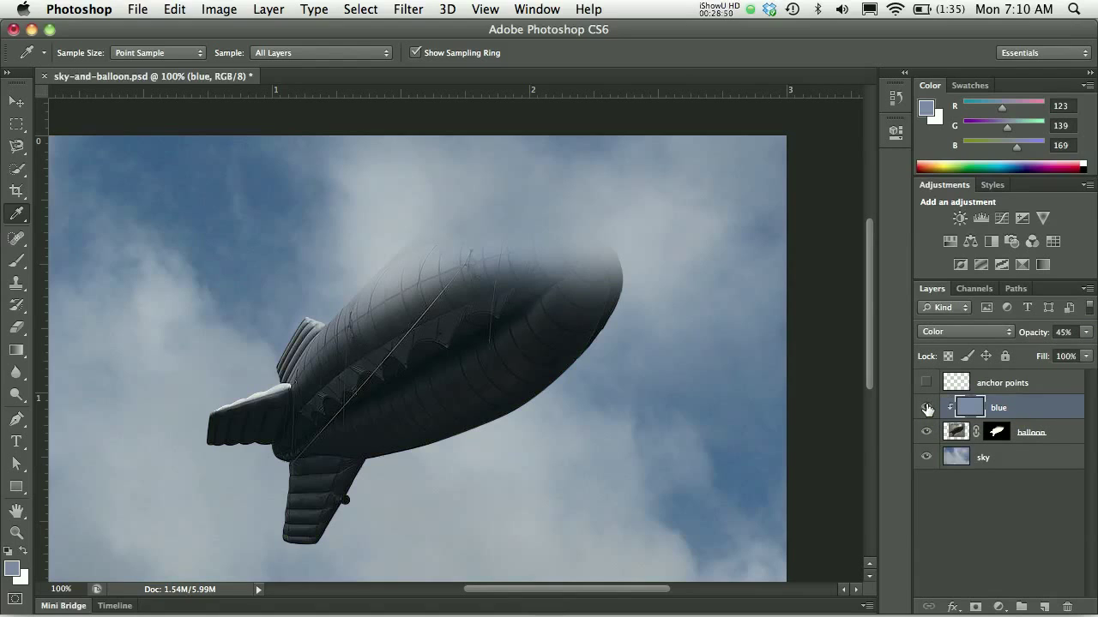
pyautogui.click(926, 409)
pyautogui.click(927, 409)
pyautogui.click(926, 409)
pyautogui.click(926, 409)
pyautogui.press('super+minus')
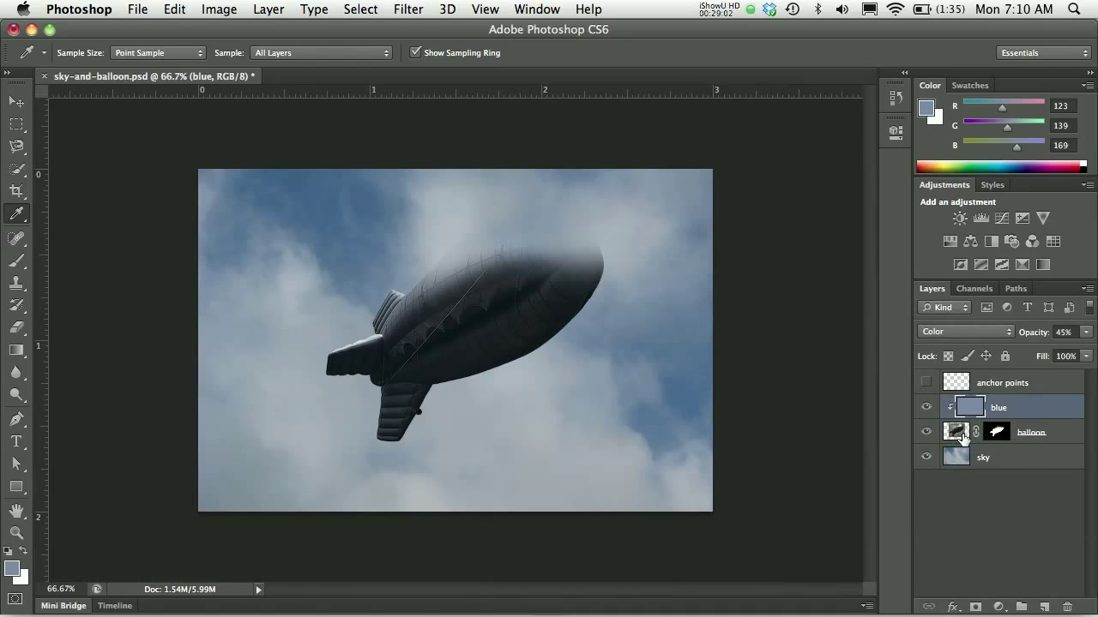
# Step: Save the document under the new name sky-and-balloon-final.psd in Photoshop format with layers kept
pyautogui.click(144, 9)
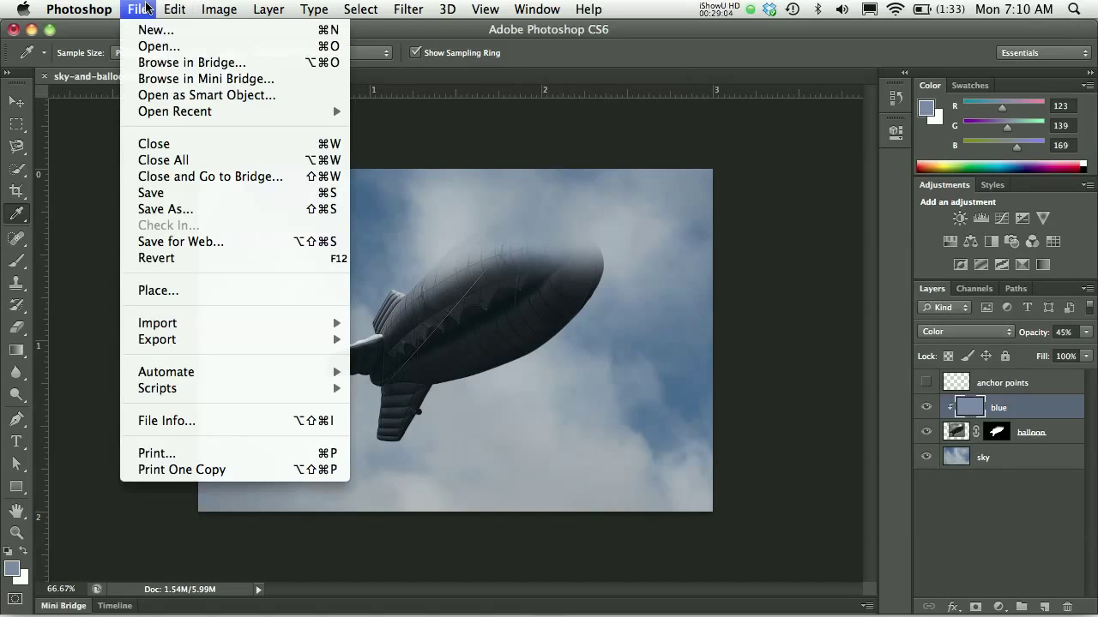
pyautogui.click(172, 210)
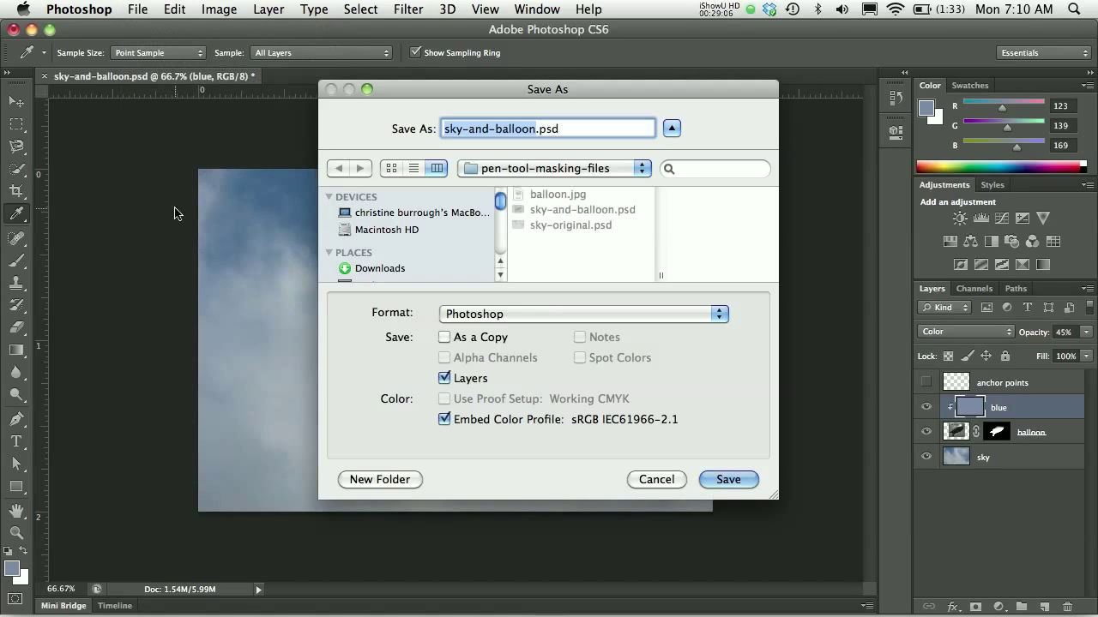
pyautogui.write('sky-and-bal')
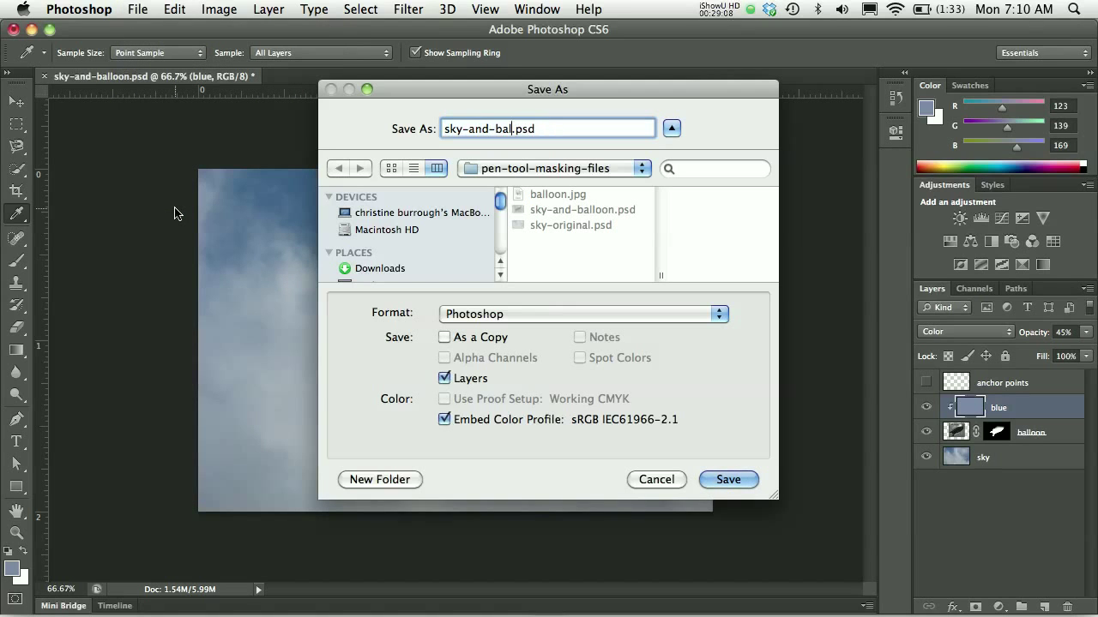
pyautogui.write('loon-final')
pyautogui.press('Return')
pyautogui.click(741, 278)
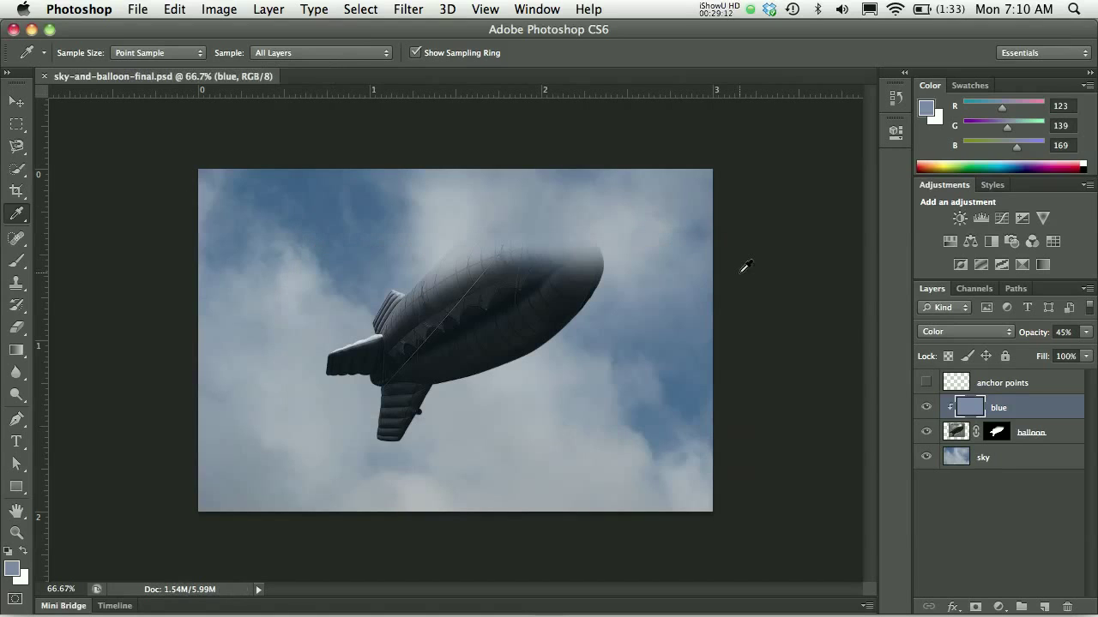
# Step: Select the balloon layer's mask, view the document's saved paths, and return to the layer list
pyautogui.click(998, 434)
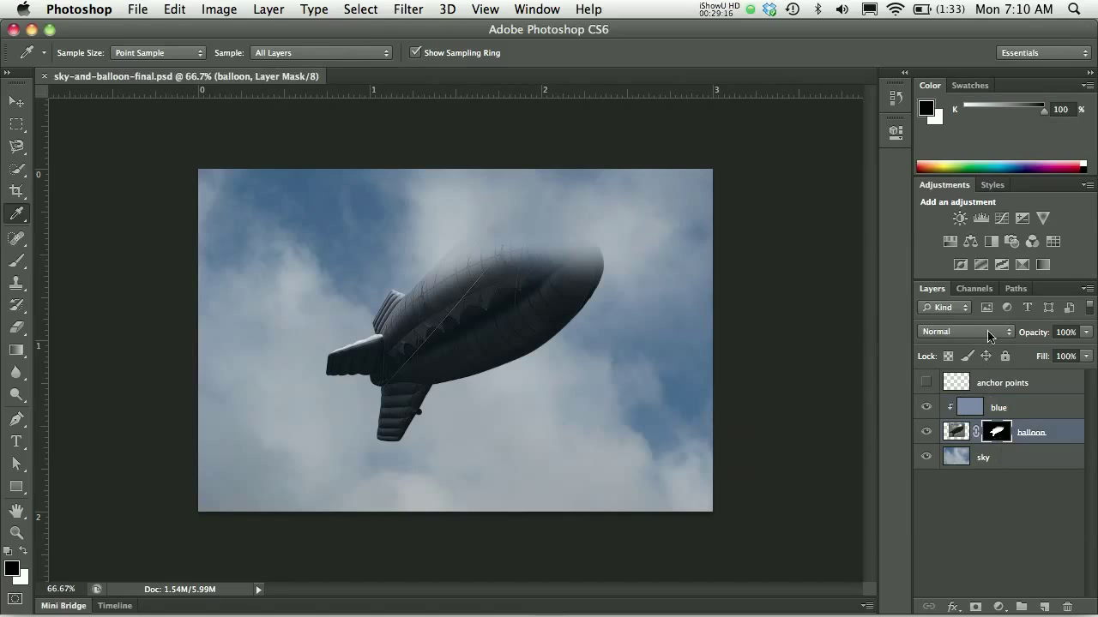
pyautogui.click(1016, 289)
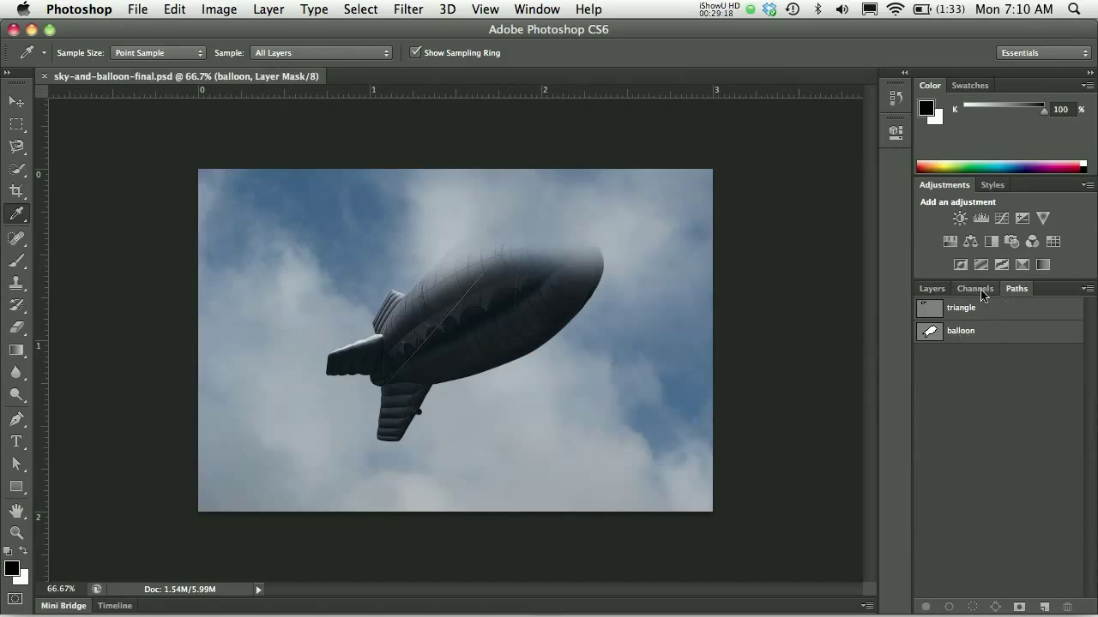
pyautogui.click(937, 290)
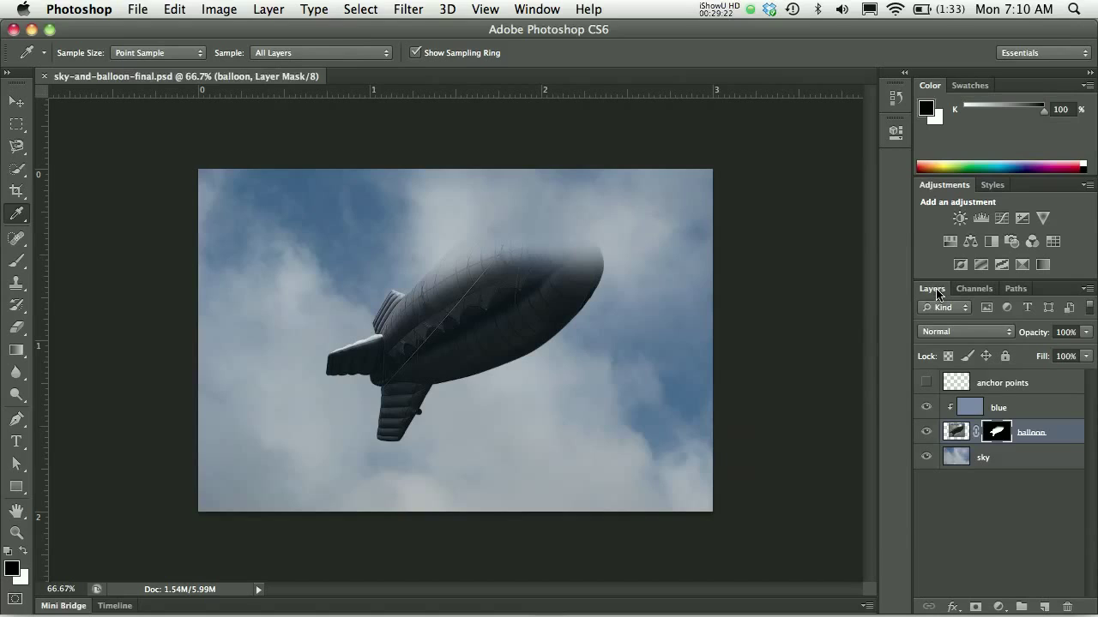
# Step: Add an empty vector mask to the balloon layer beside its layer mask, and delete that vector mask again
pyautogui.click(966, 434)
pyautogui.click(989, 434)
pyautogui.click(977, 607)
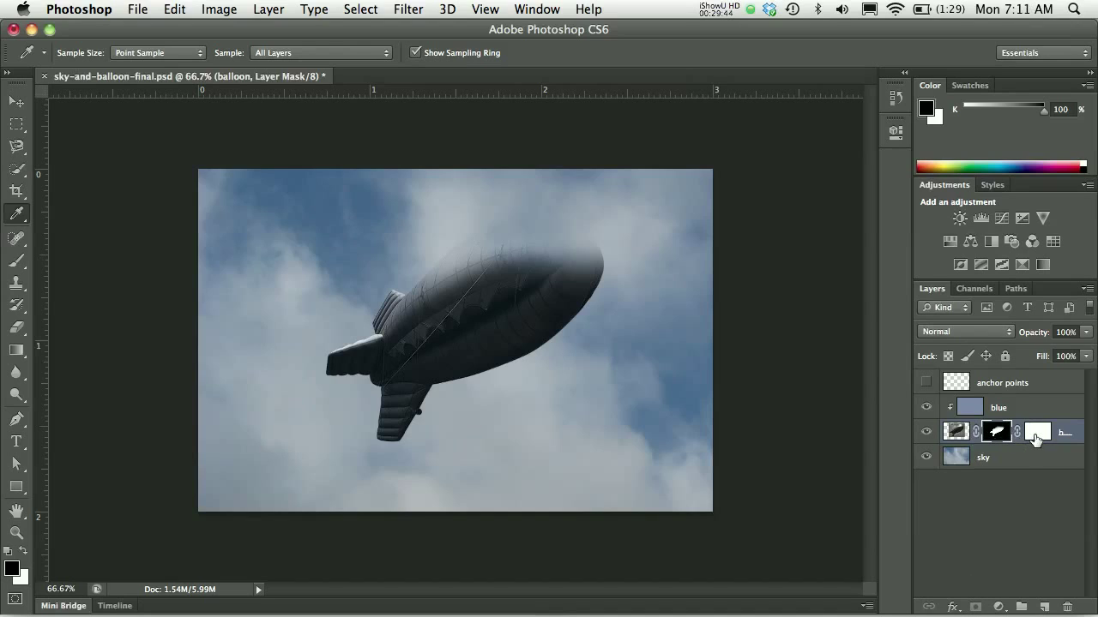
pyautogui.moveTo(1036, 439); pyautogui.dragTo(1066, 607)
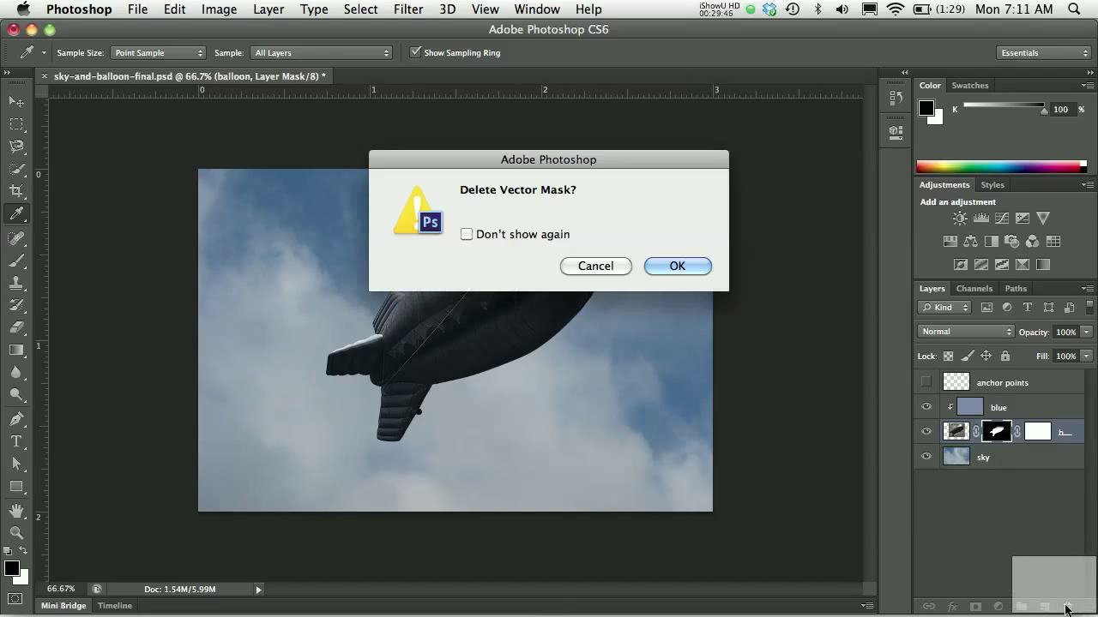
pyautogui.click(688, 274)
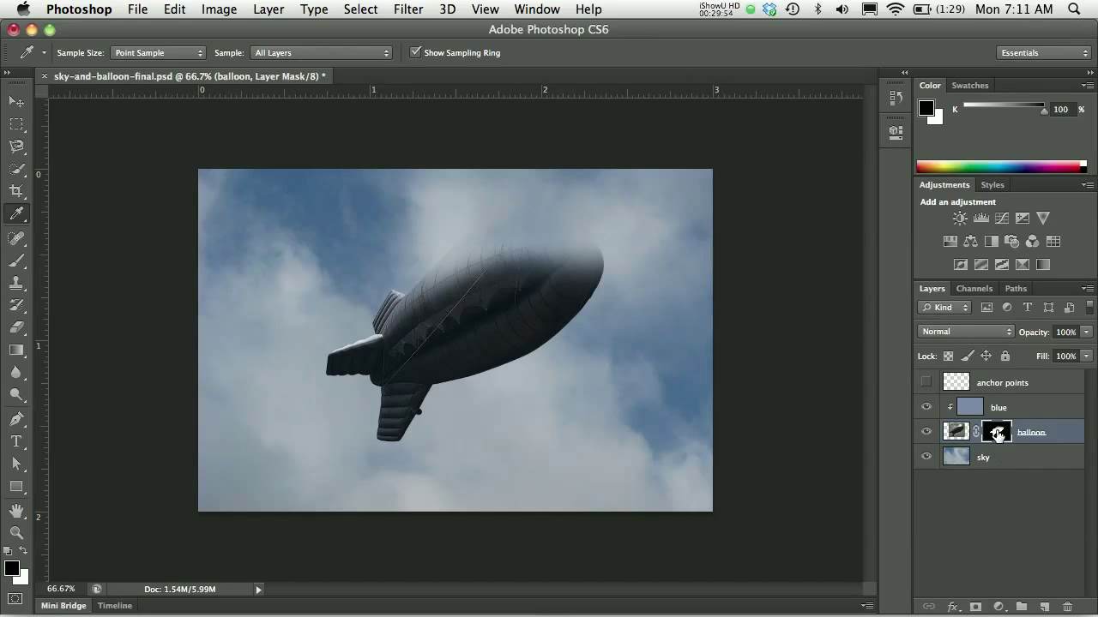
# Step: Apply the balloon layer's mask permanently, and inspect the resulting cutout with the sky and blue layers hidden
pyautogui.moveTo(997, 435); pyautogui.dragTo(1066, 606)
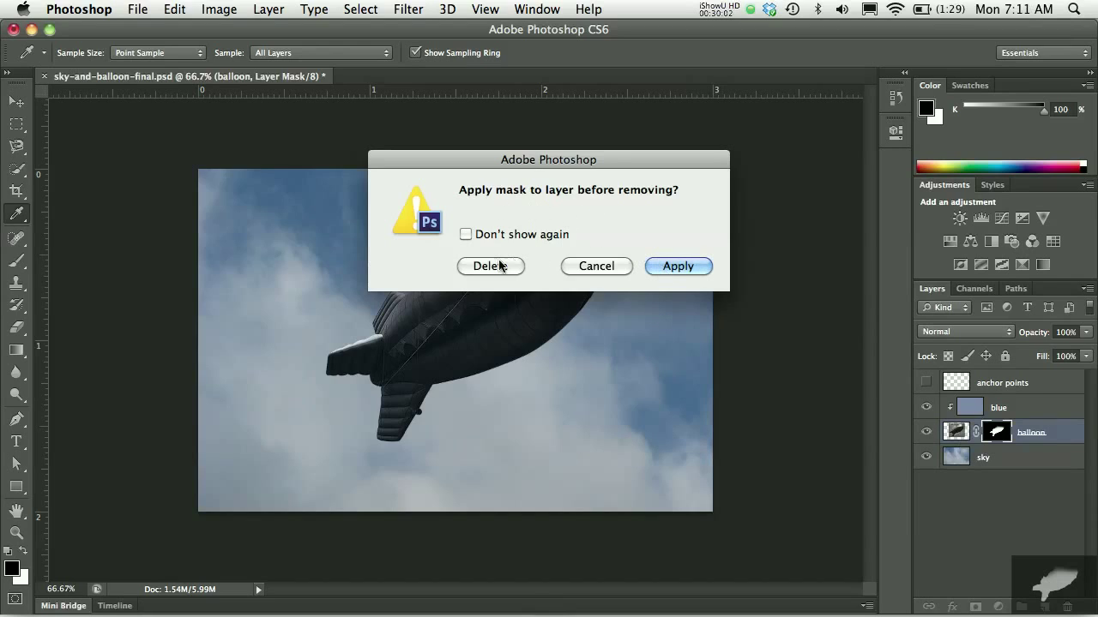
pyautogui.click(678, 264)
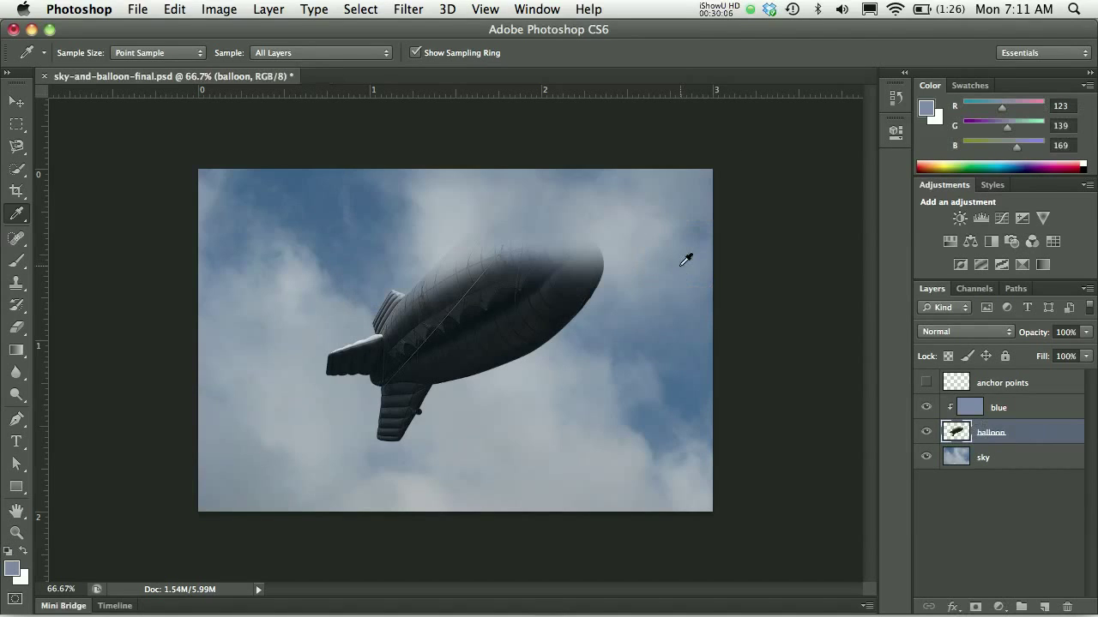
pyautogui.click(926, 457)
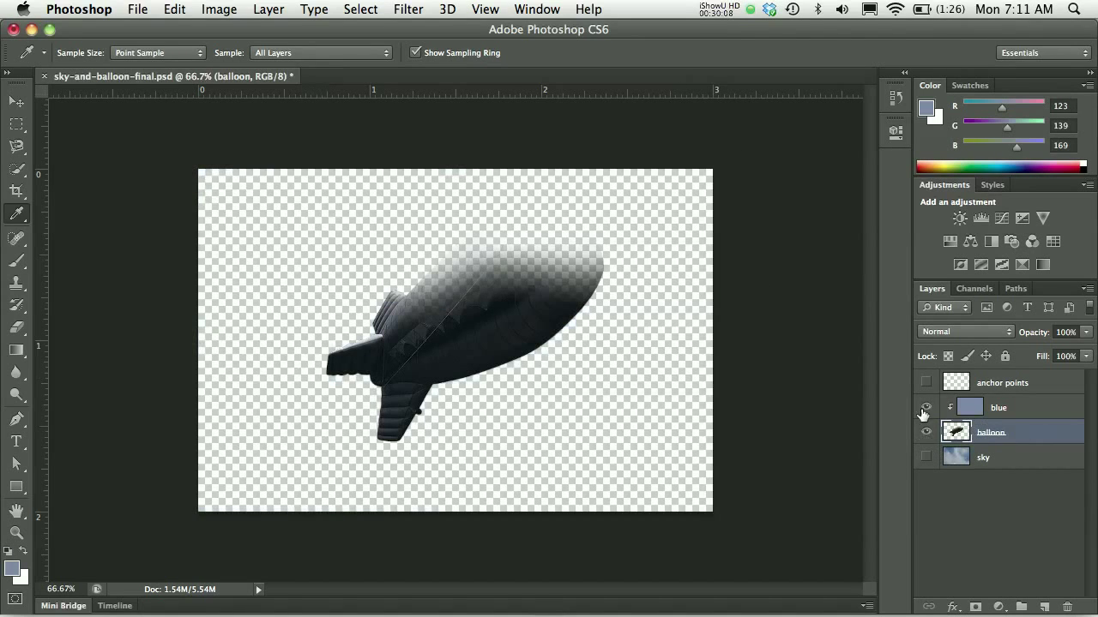
pyautogui.click(925, 408)
pyautogui.click(926, 432)
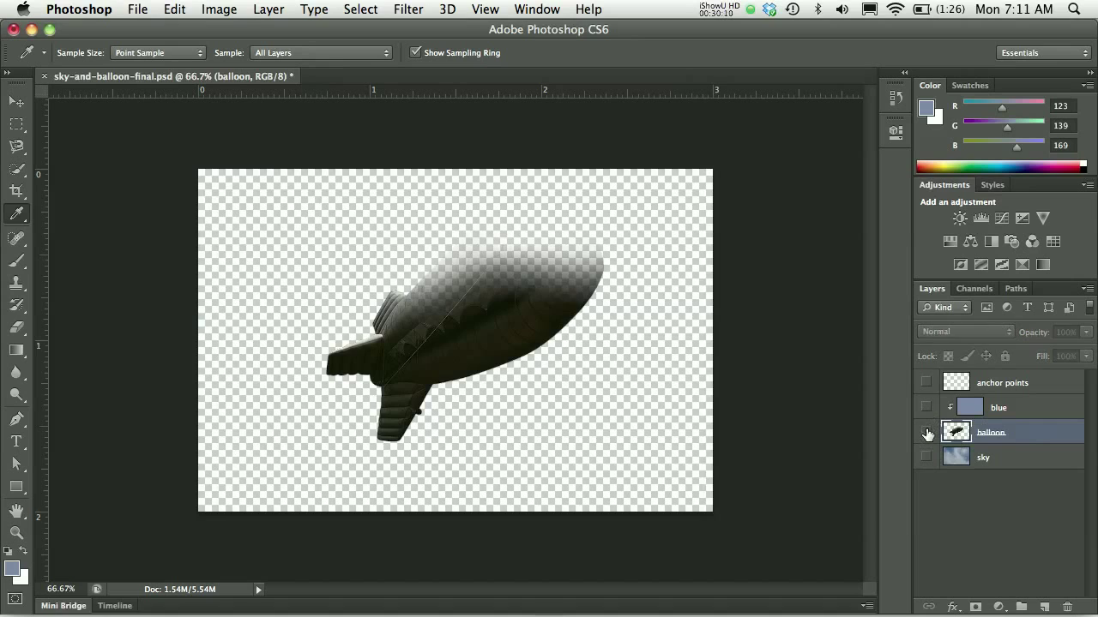
pyautogui.click(926, 433)
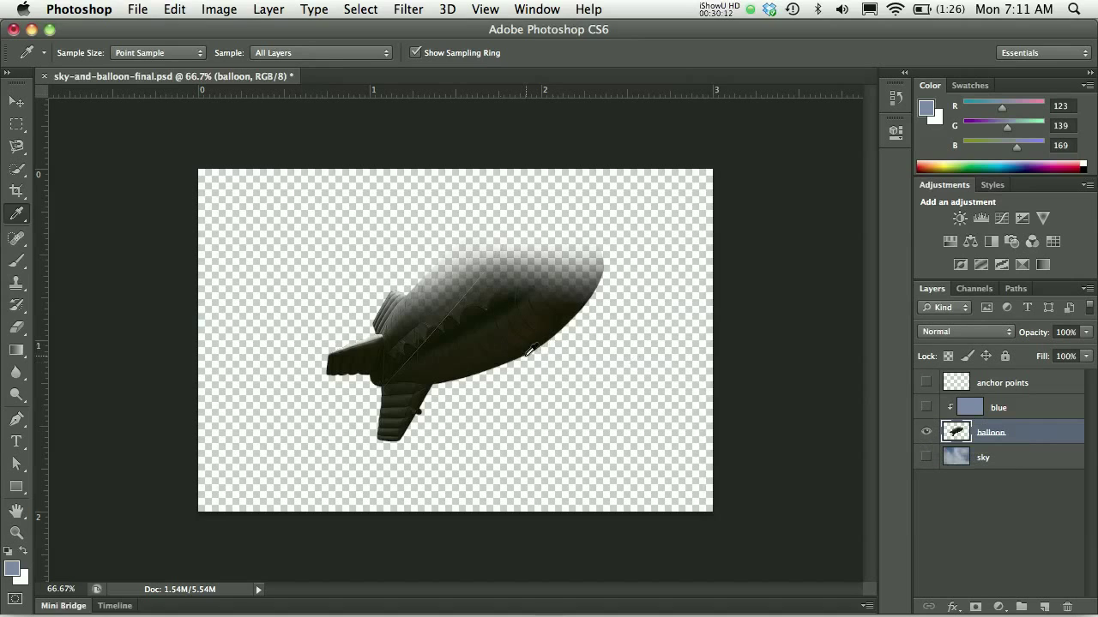
pyautogui.press('super+plus')
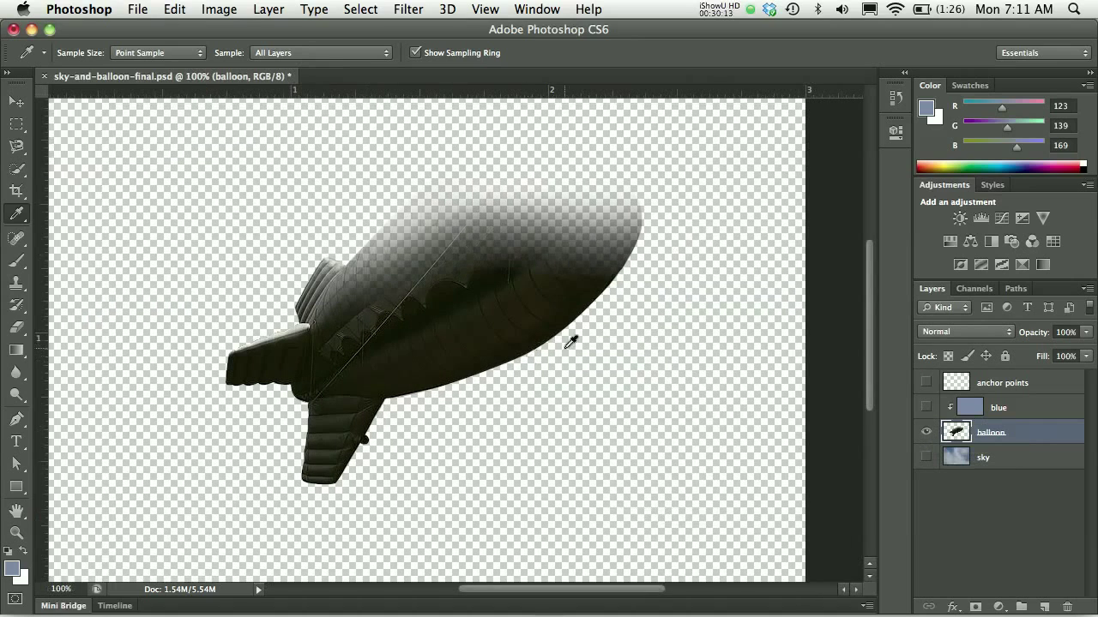
pyautogui.click(926, 433)
pyautogui.click(927, 434)
# Step: Undo the applied layer mask by reverting the document history to the Delete Vector Mask state
pyautogui.click(893, 100)
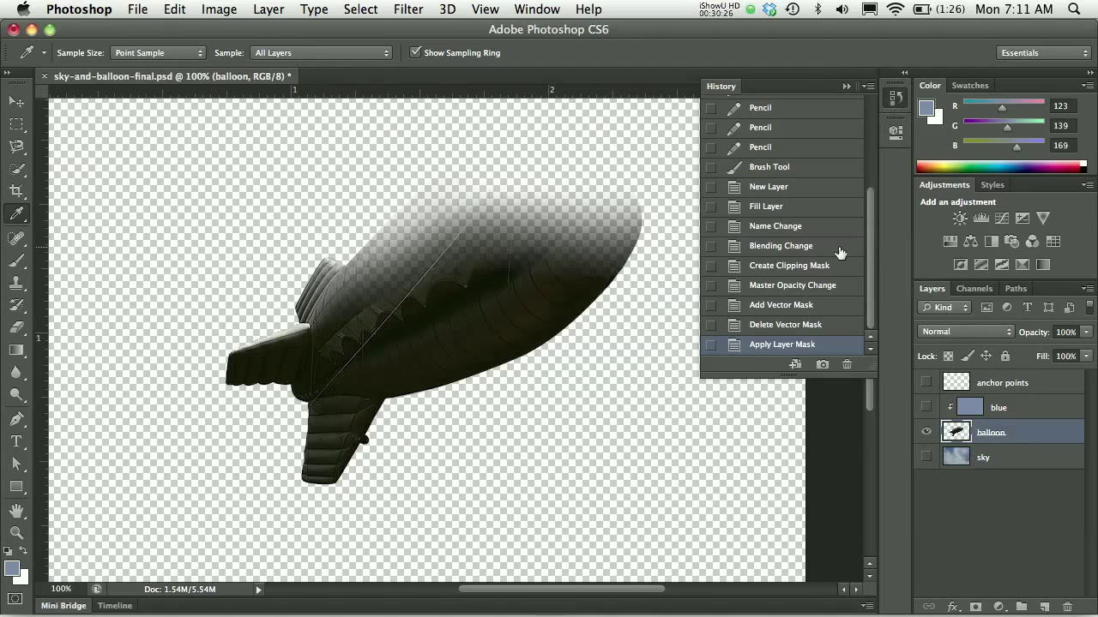
pyautogui.click(786, 326)
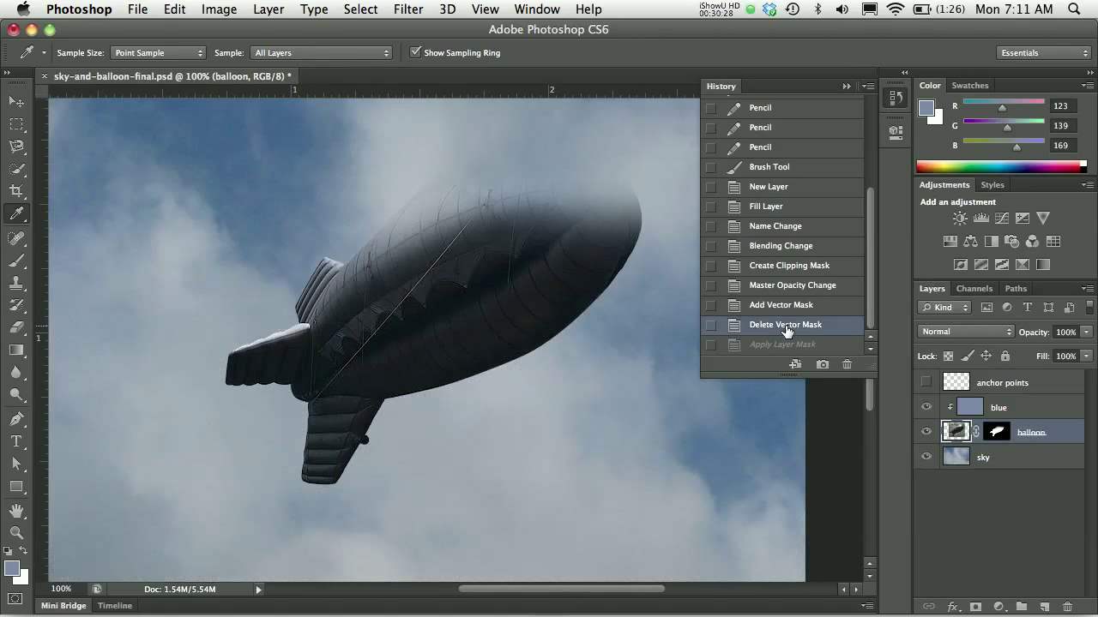
pyautogui.click(897, 98)
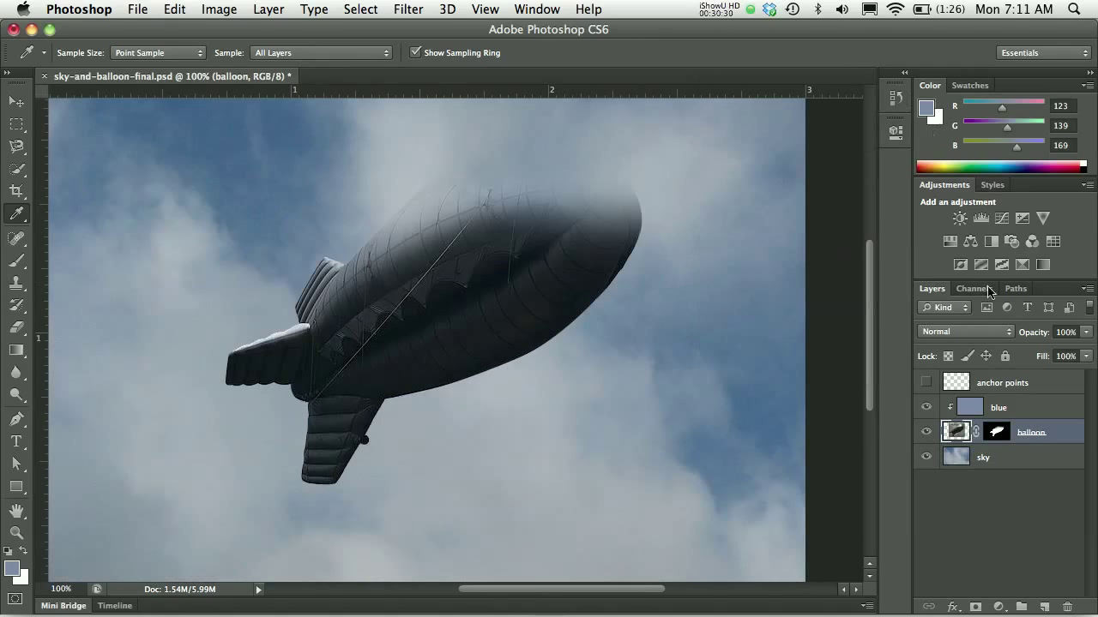
# Step: Make the balloon layer's image active instead of its mask, and activate the Move tool
pyautogui.click(995, 438)
pyautogui.click(957, 436)
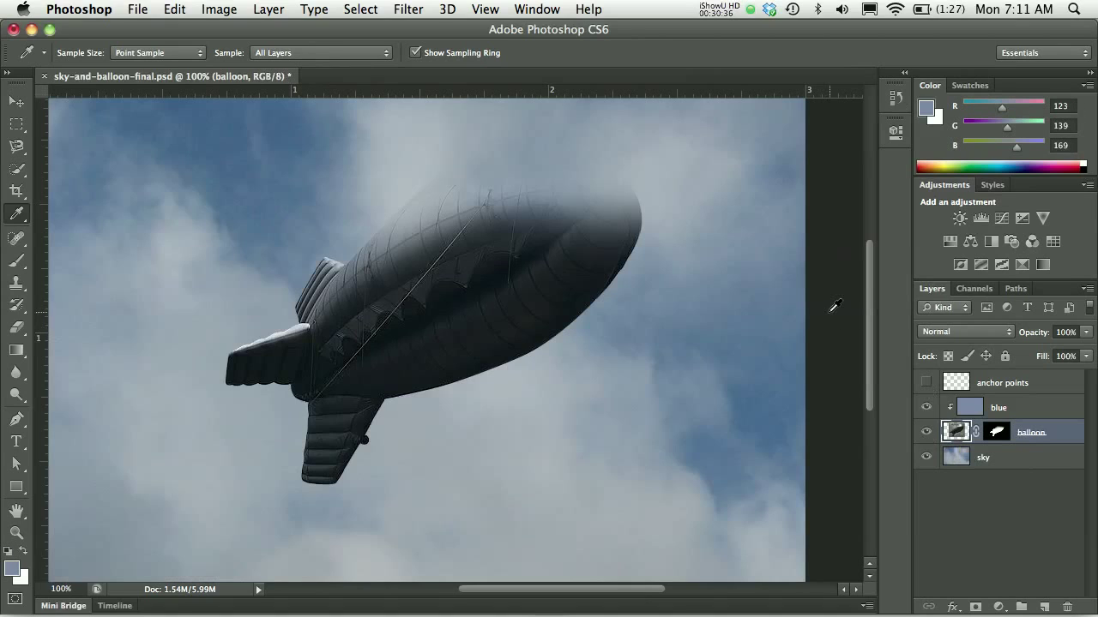
pyautogui.click(15, 103)
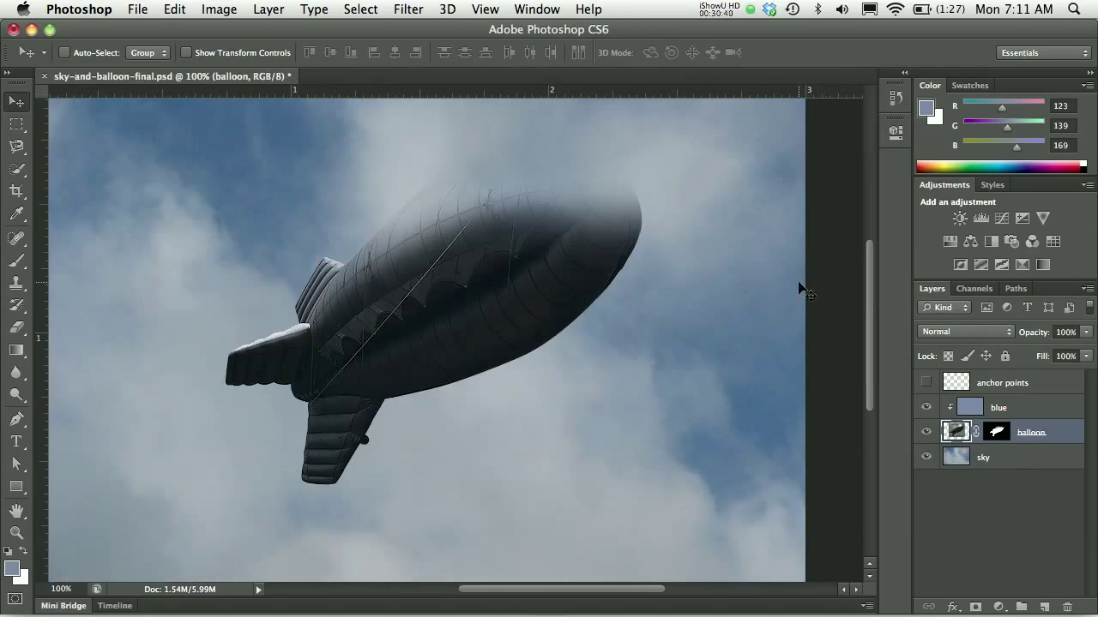